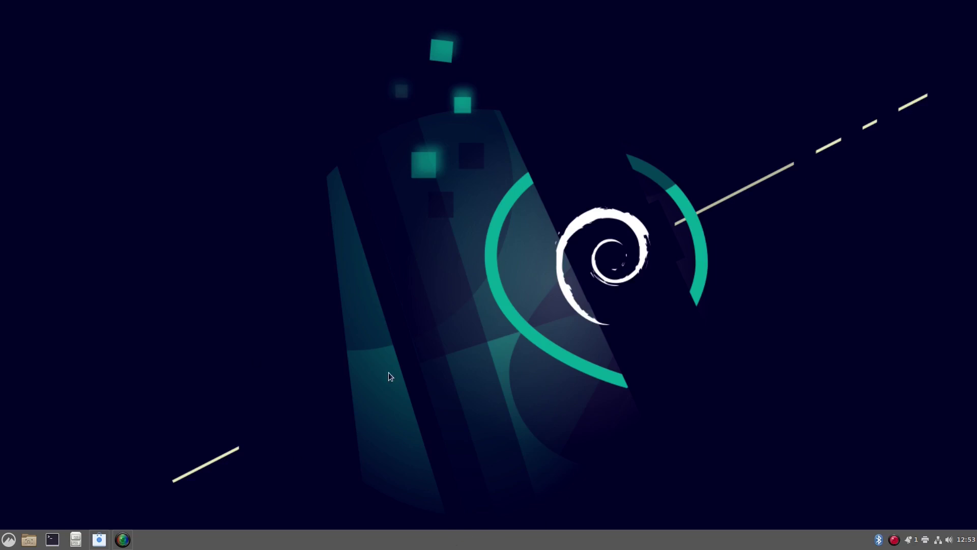
Step: Search the applications menu for 'chrome', then clear the search to list all applications
left_click(9, 539)
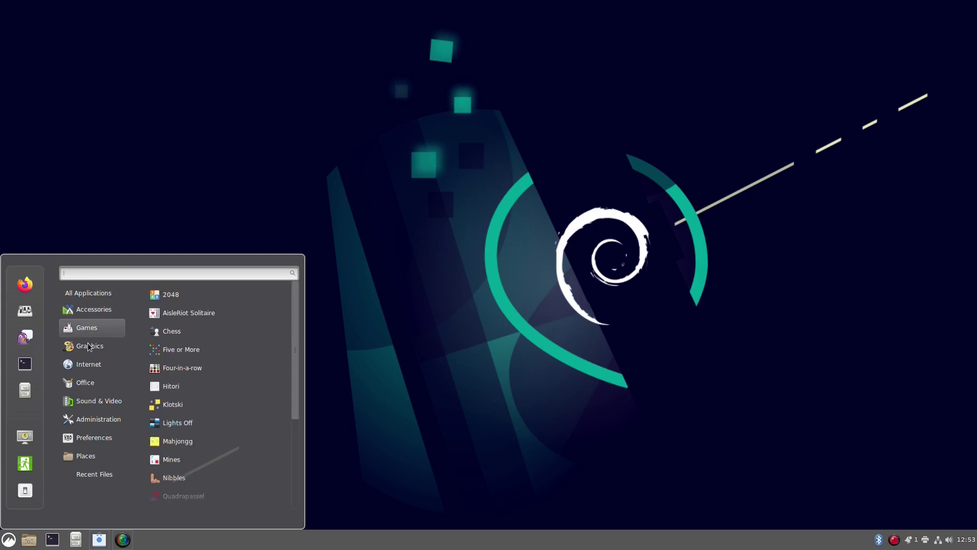
mouse_move(96, 461)
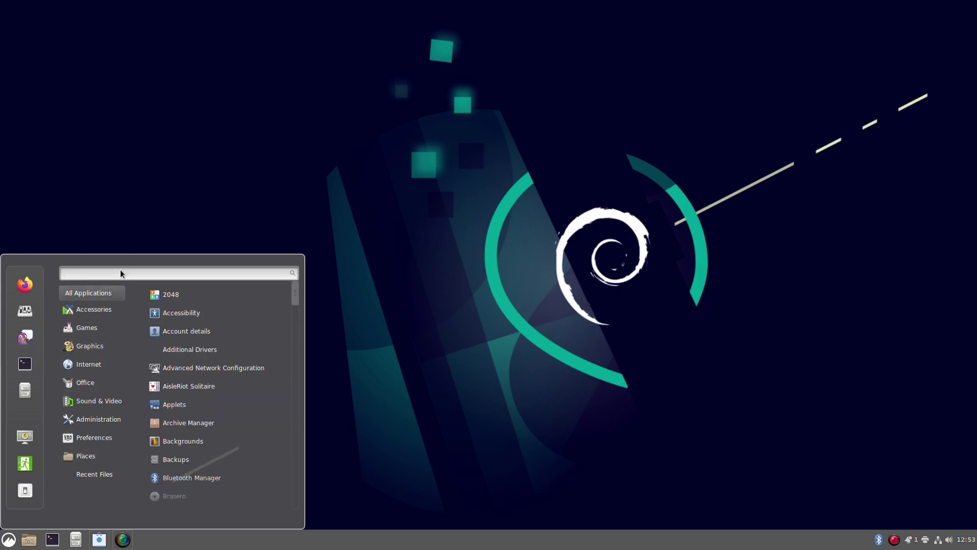
type("chrome")
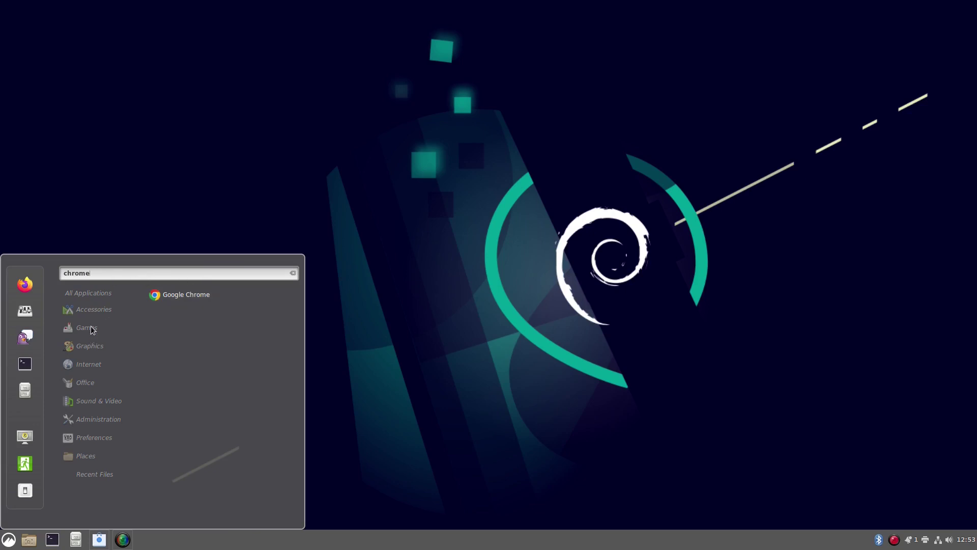
left_click(293, 273)
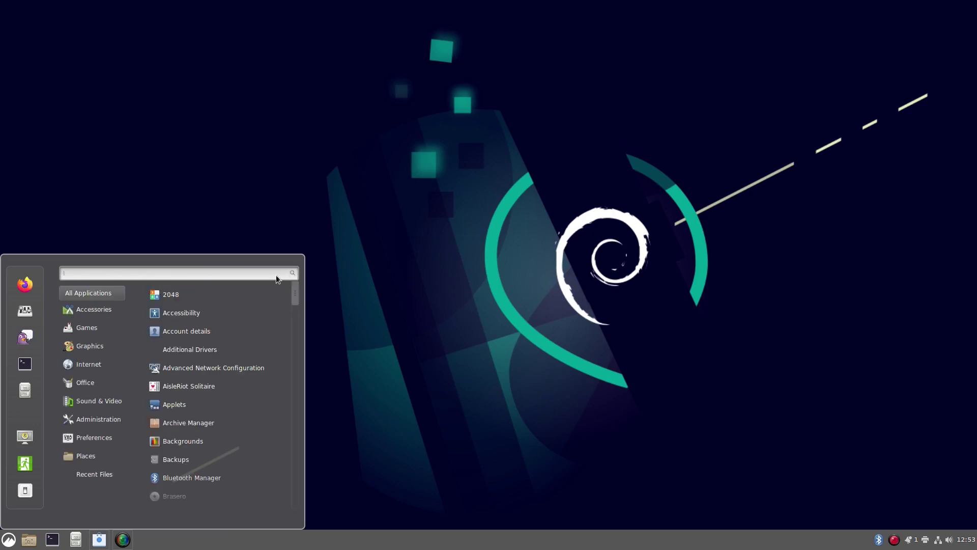
Step: Add the Mines game to the menu favourites
mouse_move(98, 351)
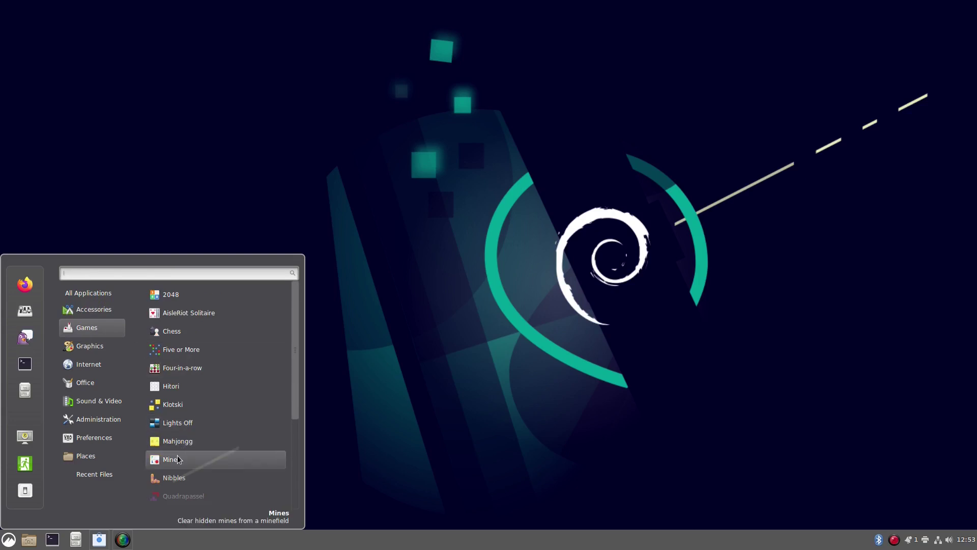
right_click(178, 460)
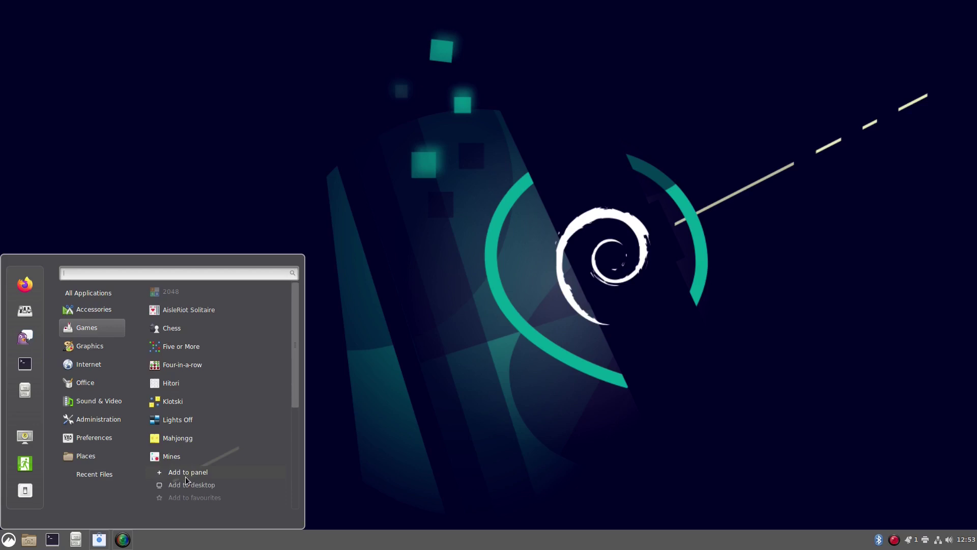
left_click_drag(295, 362, 295, 395)
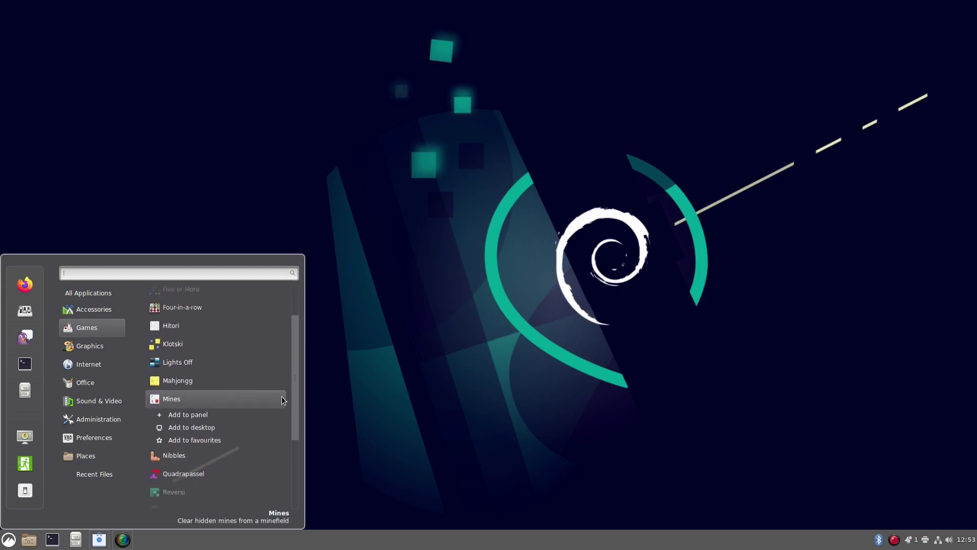
left_click(200, 440)
key("super")
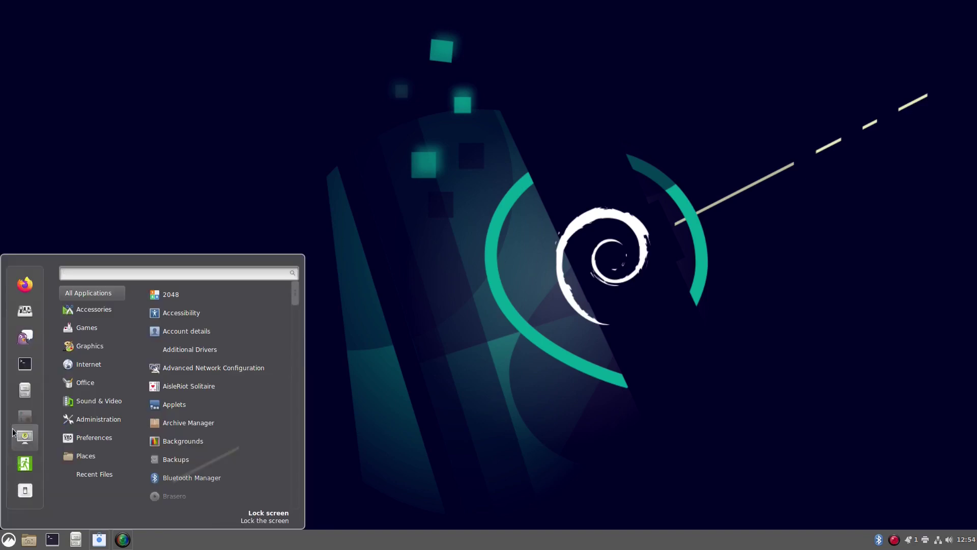
Step: Launch Mines from favourites, close it, then add a Mines launcher to the desktop
left_click(25, 417)
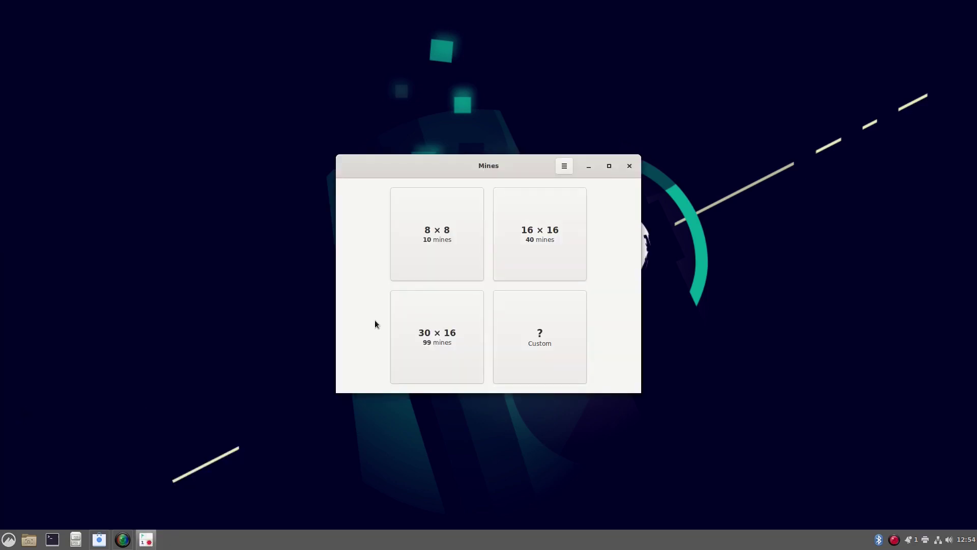
left_click(630, 167)
left_click(15, 540)
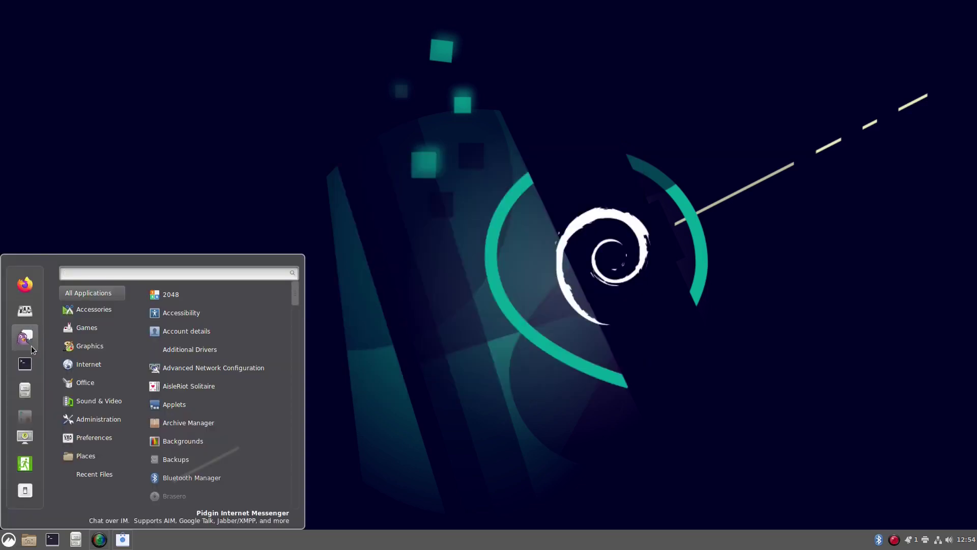
mouse_move(94, 439)
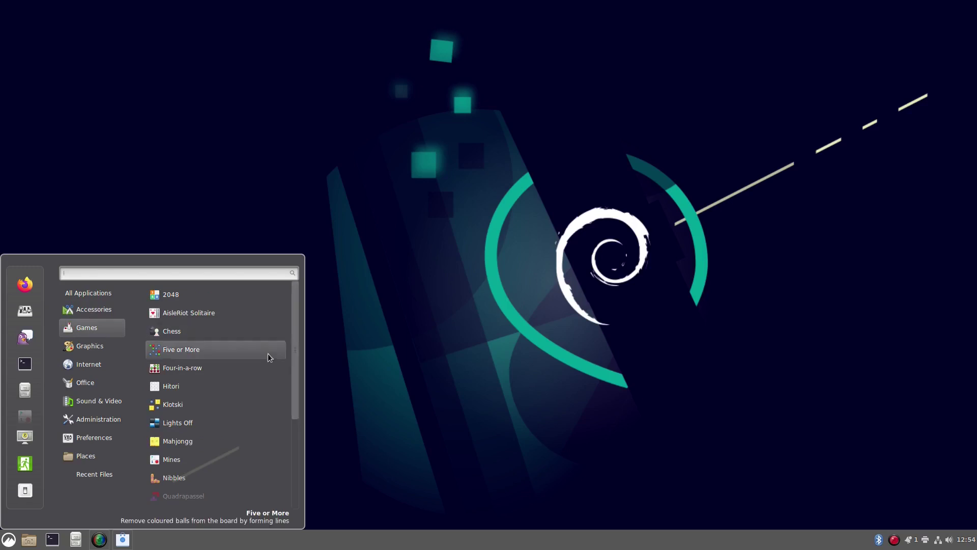
scroll(298, 381, "down", 3)
right_click(181, 370)
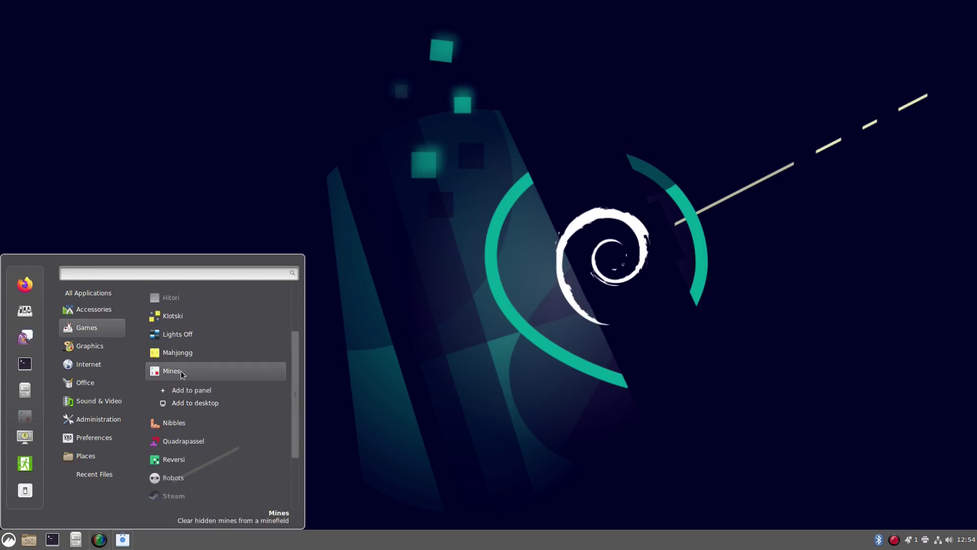
left_click(199, 403)
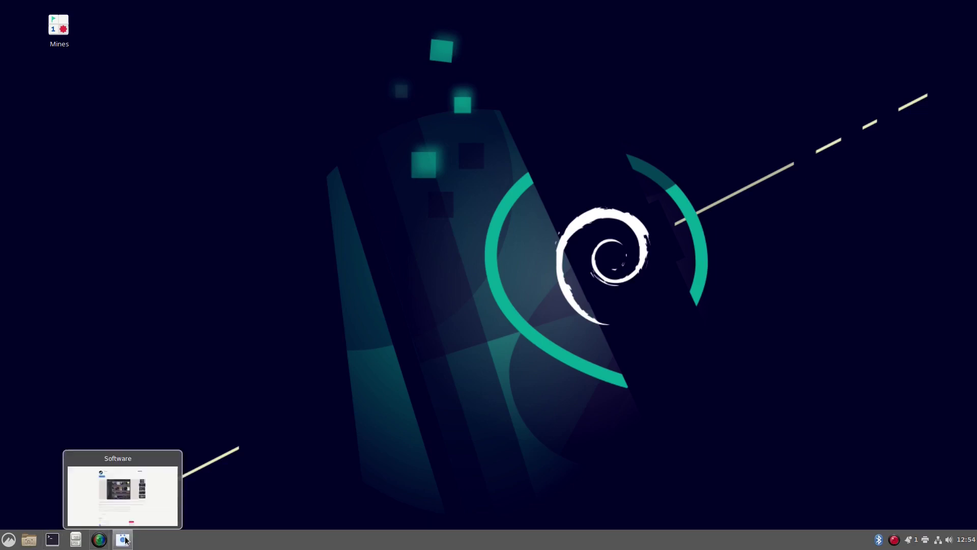
Step: Restore the minimised Software window and close it
mouse_move(127, 541)
left_click(127, 543)
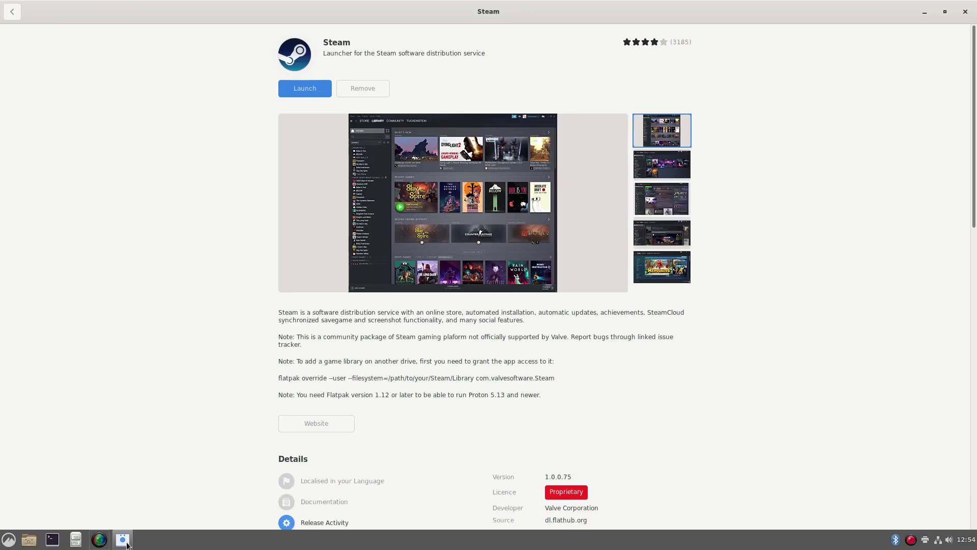
left_click(966, 11)
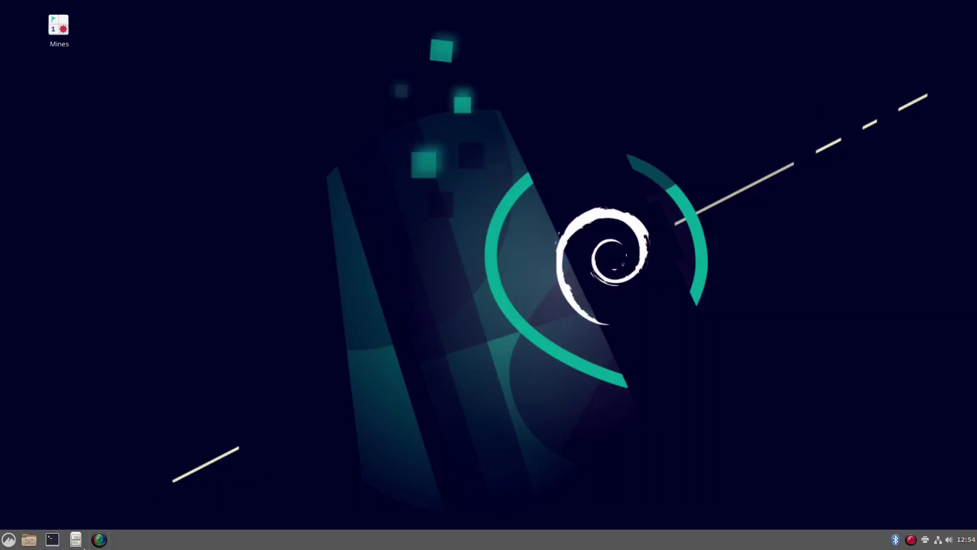
Step: Pin Google Chrome from the Internet category to the bottom panel
mouse_move(100, 546)
left_click(14, 541)
left_click(90, 366)
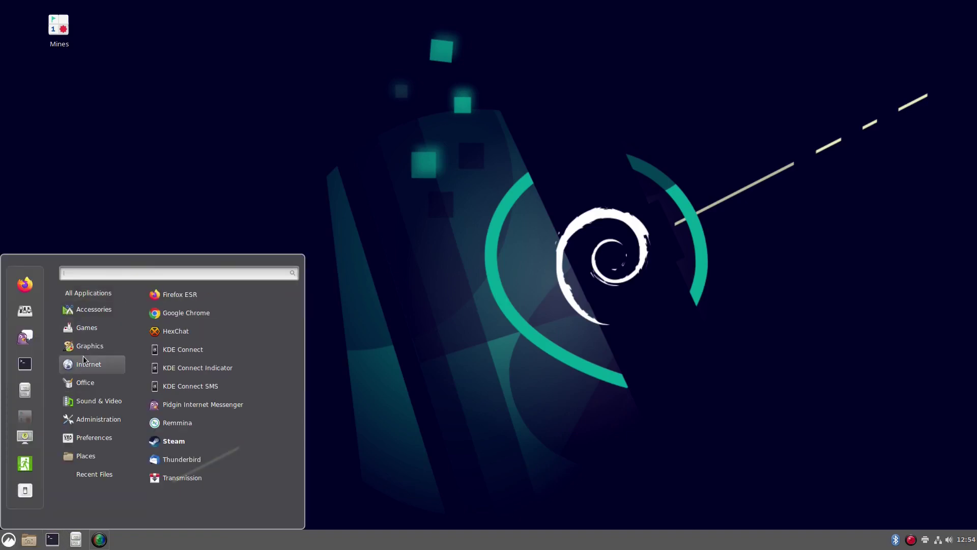
right_click(199, 315)
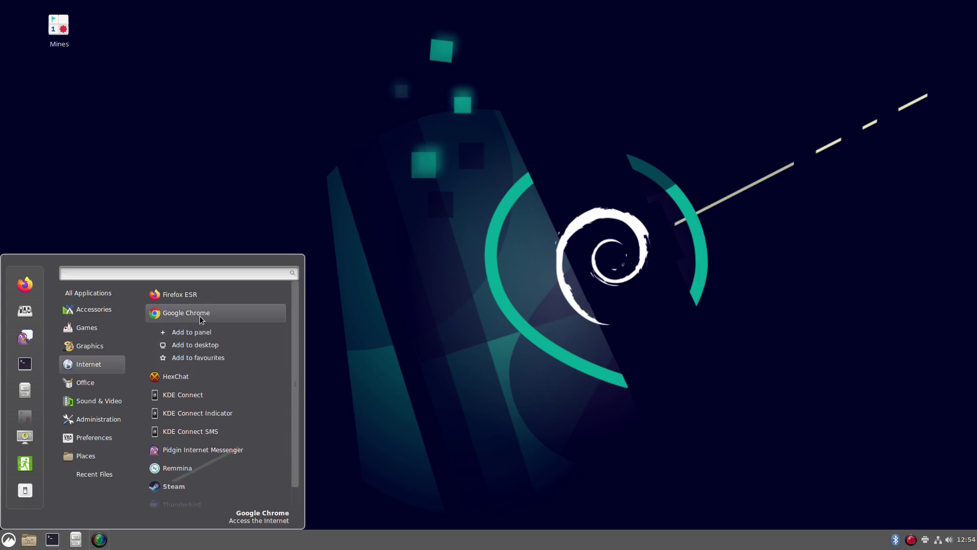
left_click(194, 334)
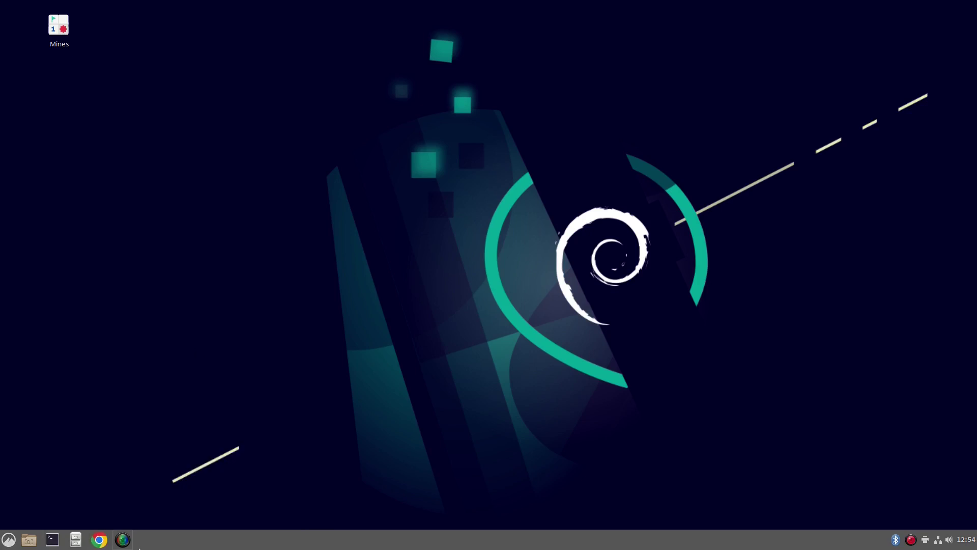
Step: Start Chrome from the panel, untick usage statistics, confirm the welcome, and close the sign-in window
left_click(99, 540)
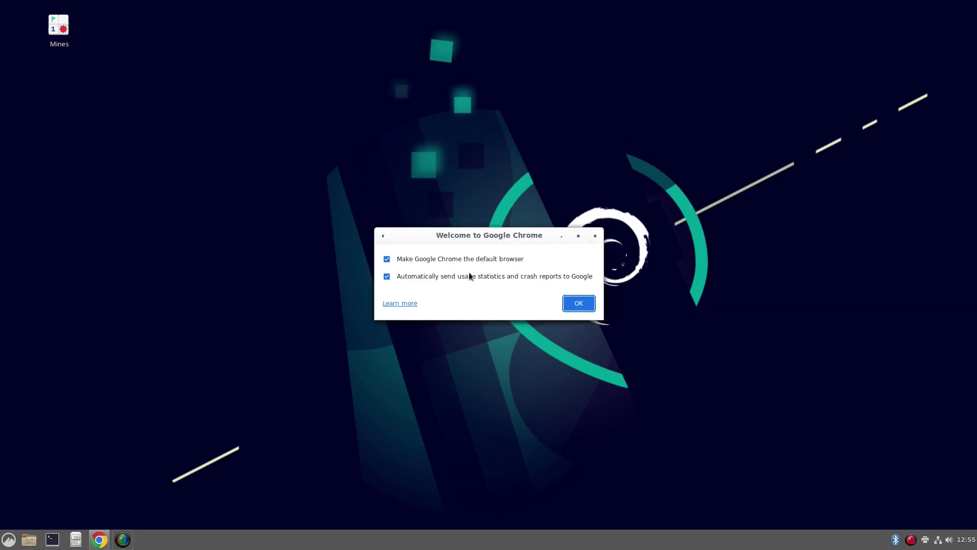
left_click(470, 276)
left_click(579, 304)
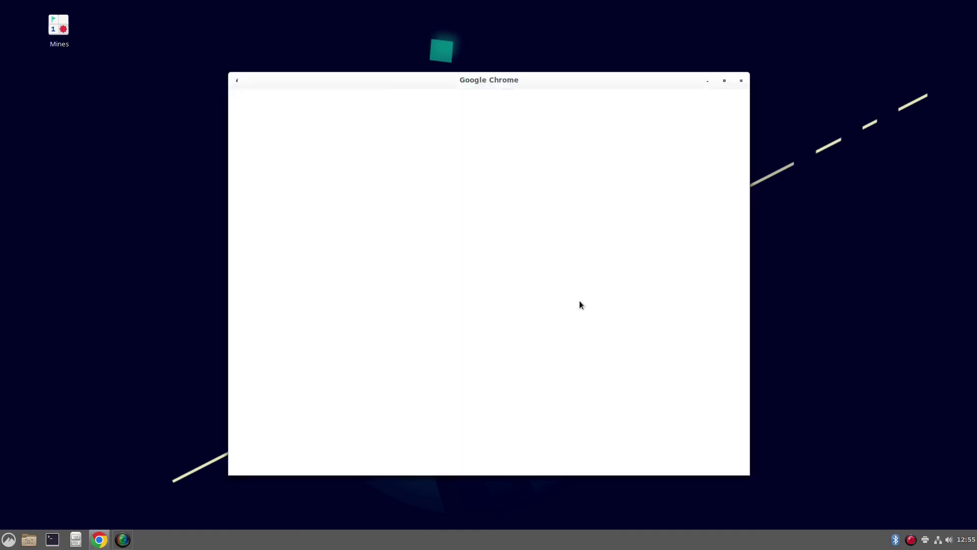
left_click(741, 81)
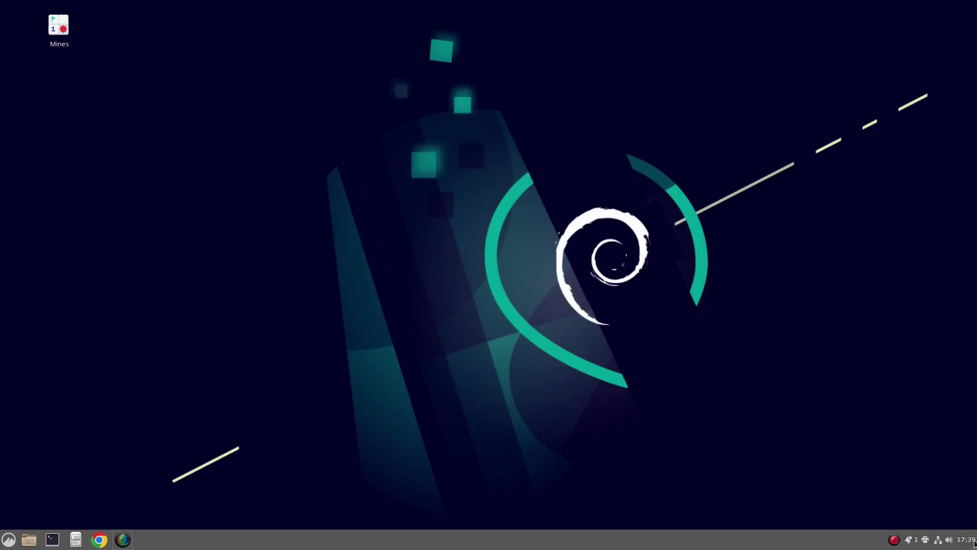
Step: Check the clock's date and the calendar applet's options
mouse_move(966, 543)
right_click(967, 545)
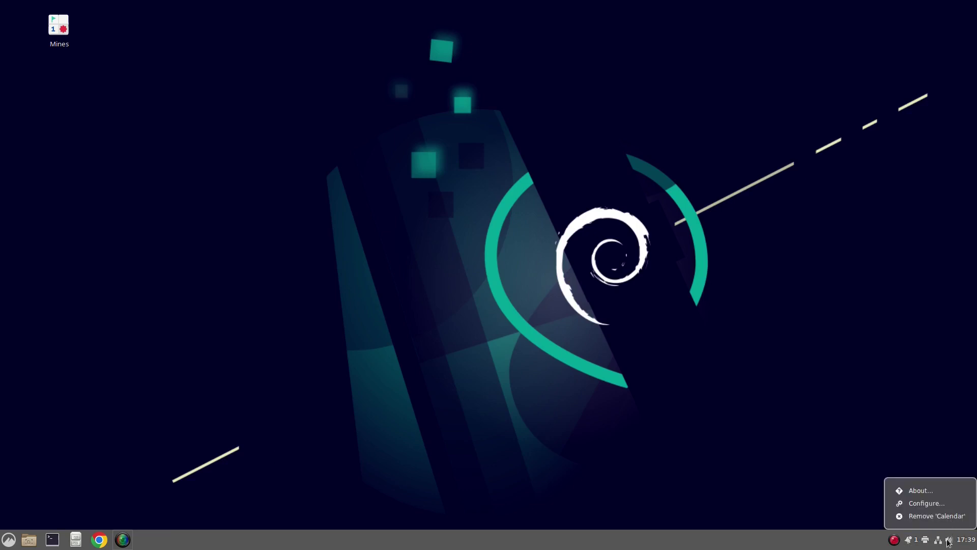
right_click(949, 543)
Step: Check the sound applet's options and the volume popup's media player list
right_click(949, 543)
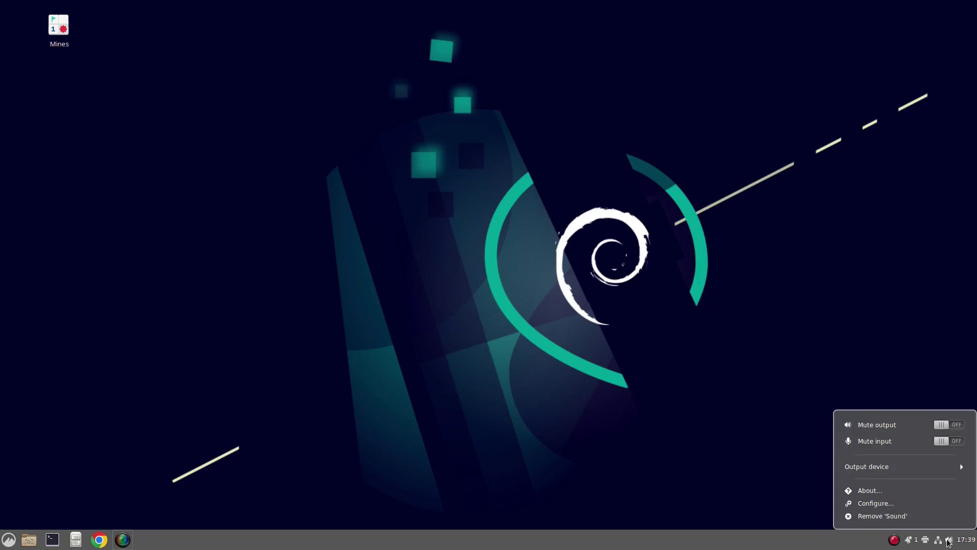
left_click(949, 543)
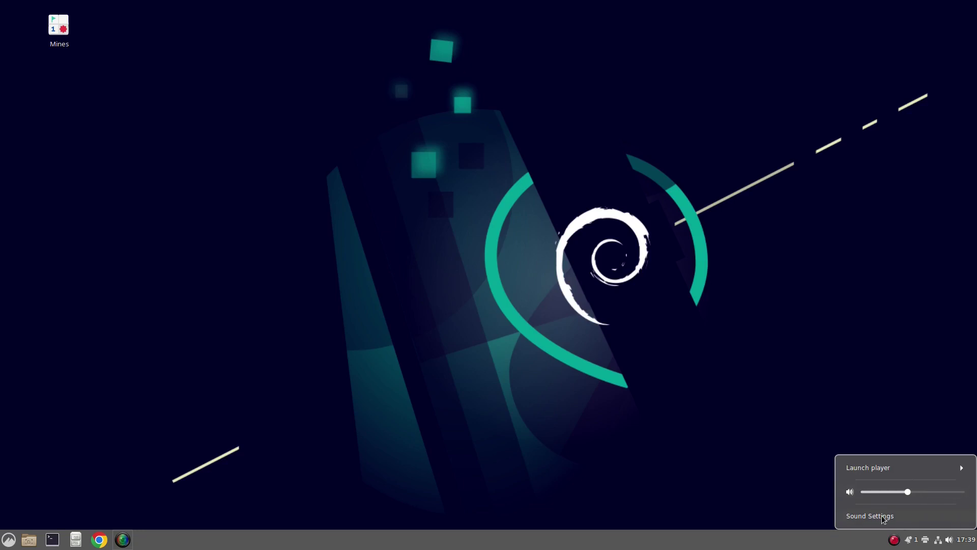
left_click(906, 469)
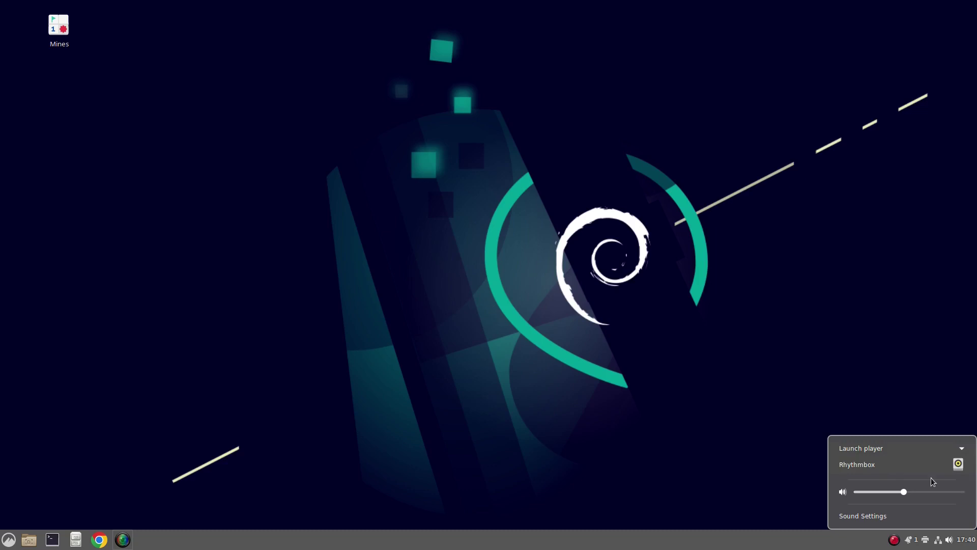
left_click(656, 544)
Step: Add a new empty panel along the top screen edge and open its options
right_click(655, 544)
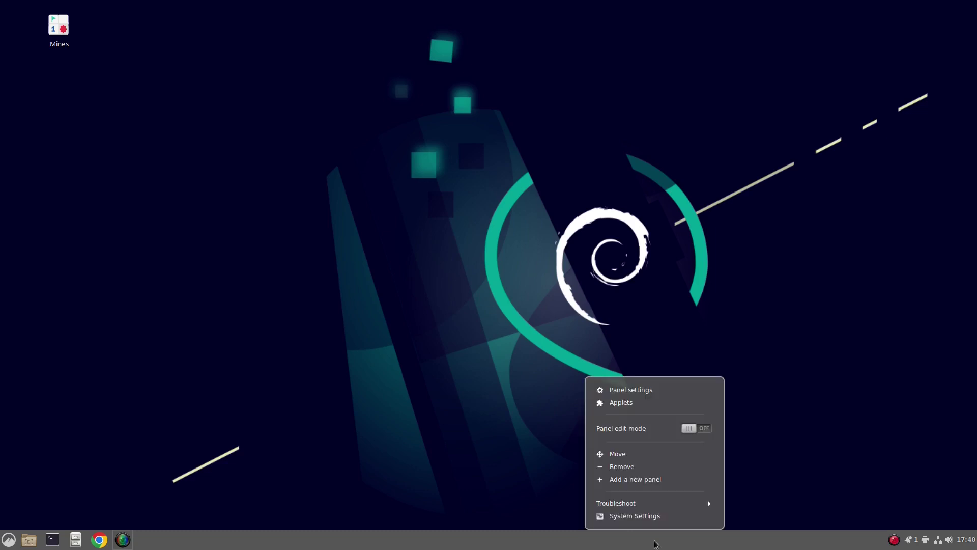
left_click(653, 481)
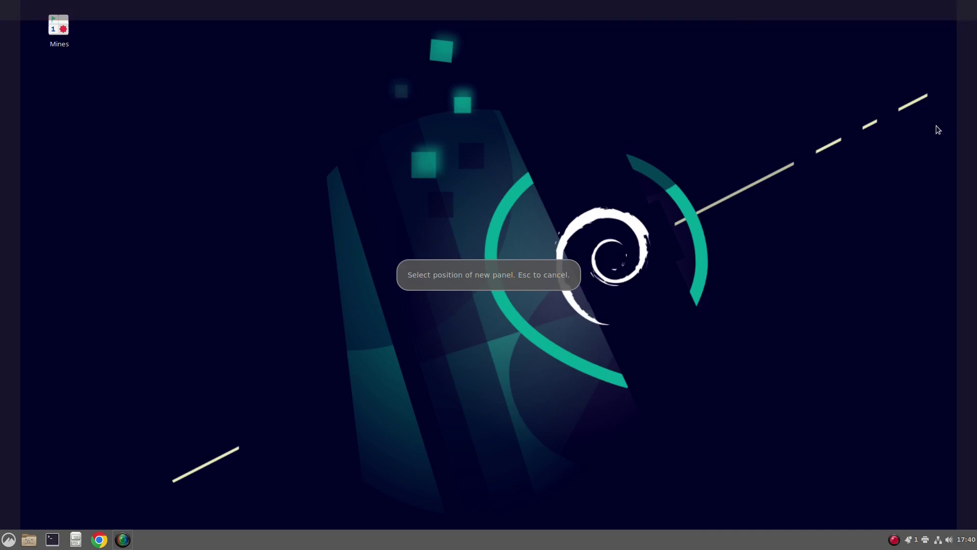
left_click(321, 2)
right_click(364, 11)
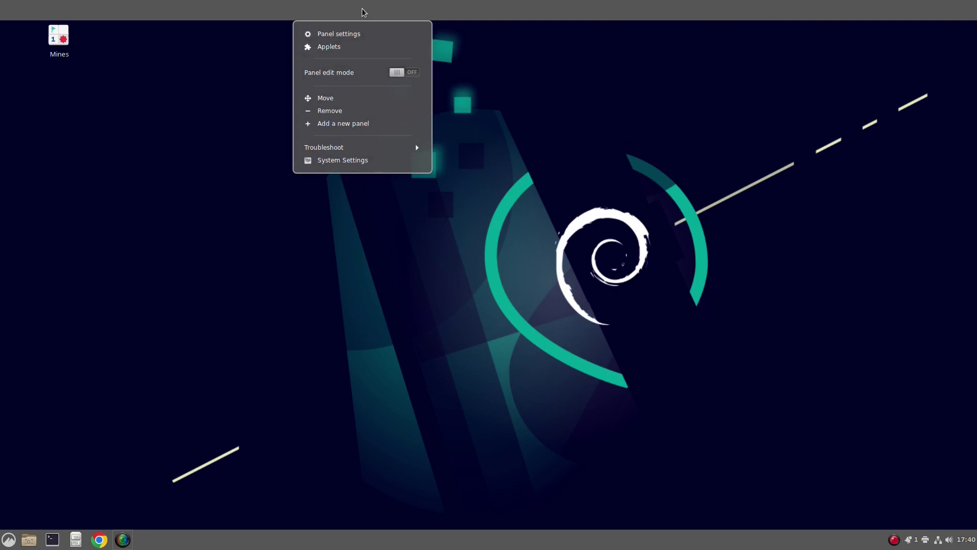
Step: Add the Accessibility applet to the top panel, browsing past Keyboard and Power Manager
left_click(335, 46)
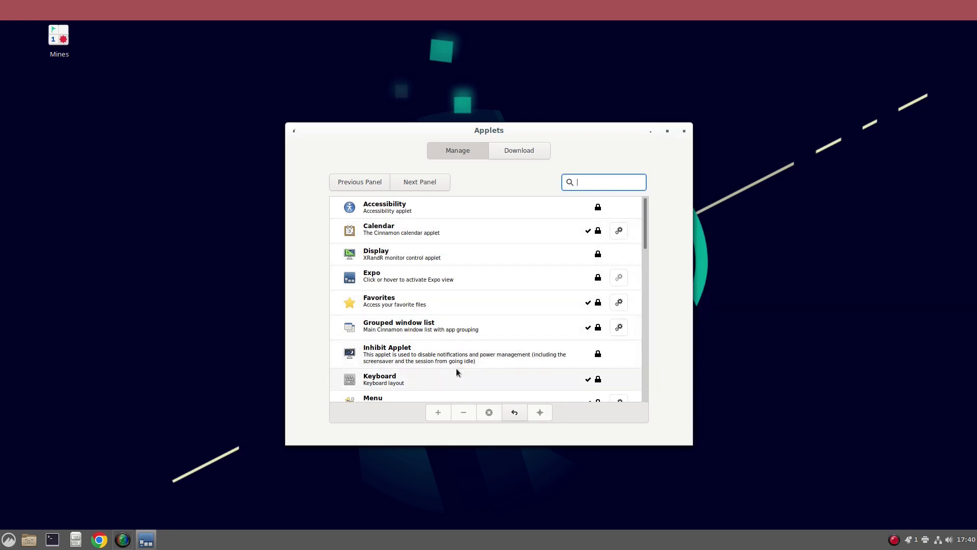
scroll(651, 219, "down", 3)
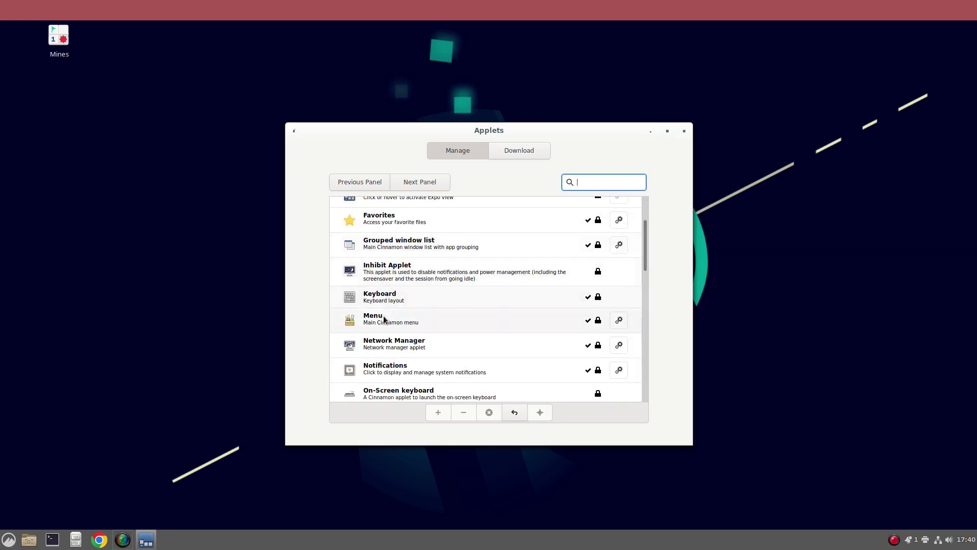
scroll(384, 318, "up", 3)
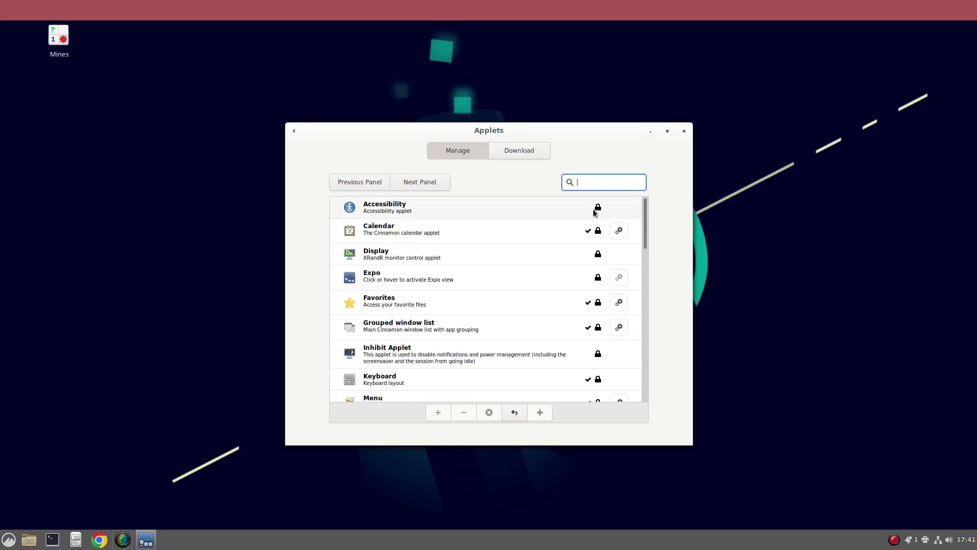
left_click(433, 213)
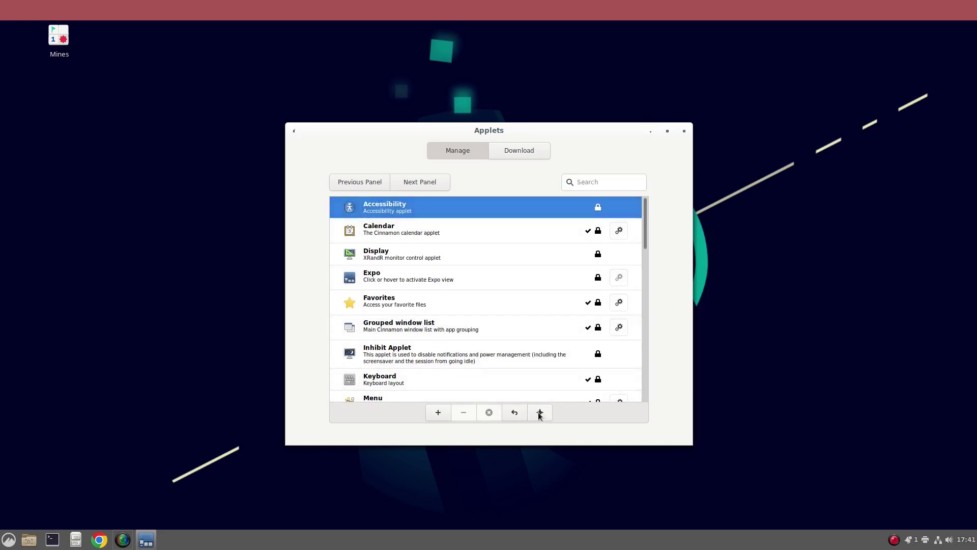
left_click(435, 411)
left_click_drag(645, 225, 646, 265)
left_click(475, 249)
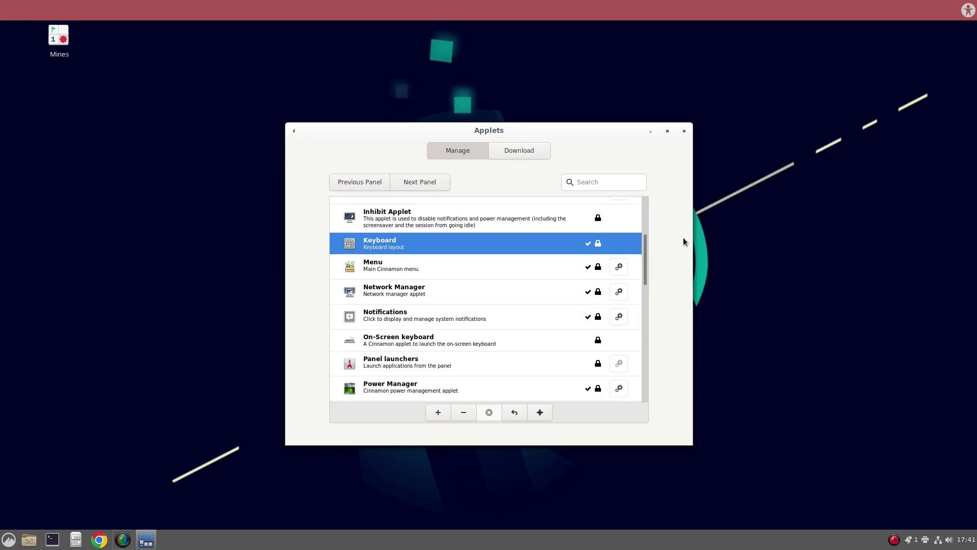
scroll(645, 265, "down", 1)
left_click(493, 301)
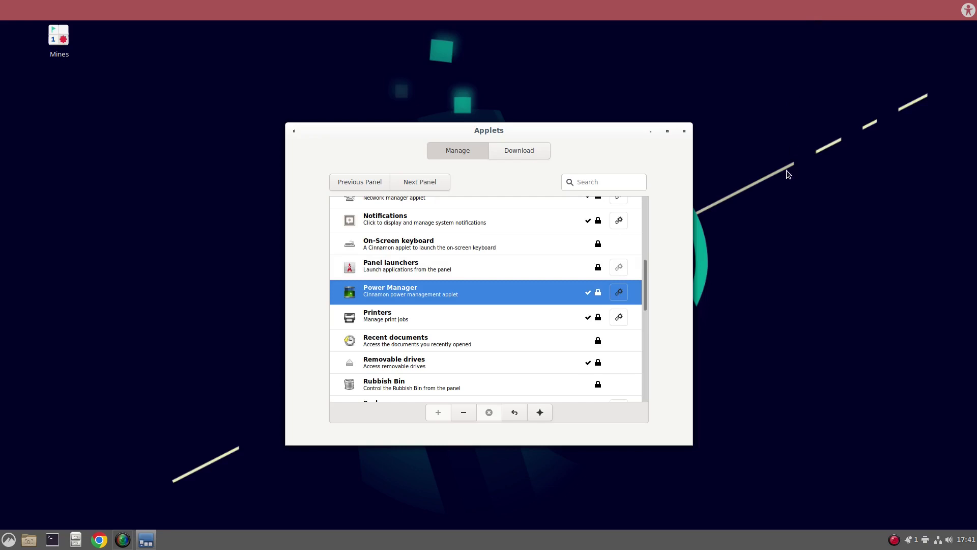
Step: Add the Recent documents and Settings Applet to the top panel
scroll(646, 280, "down", 3)
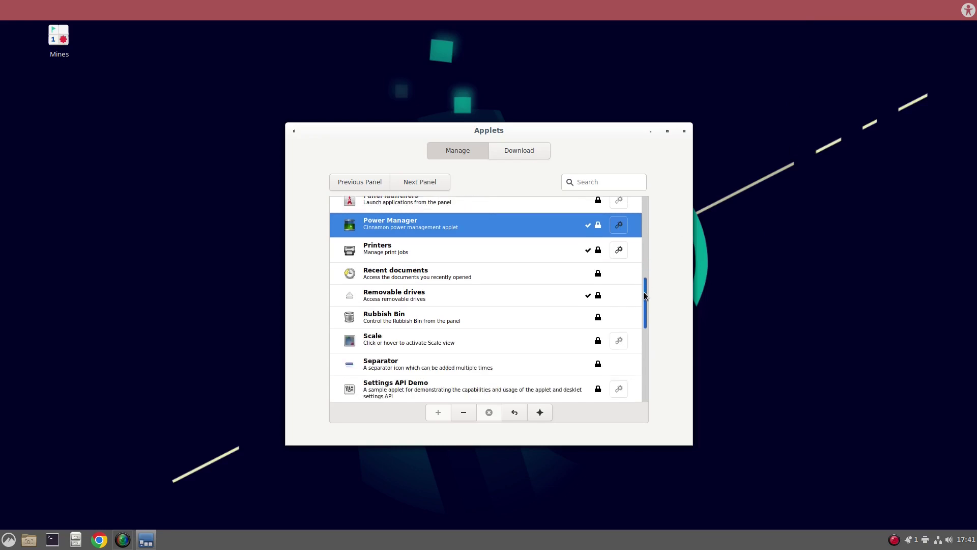
left_click(508, 273)
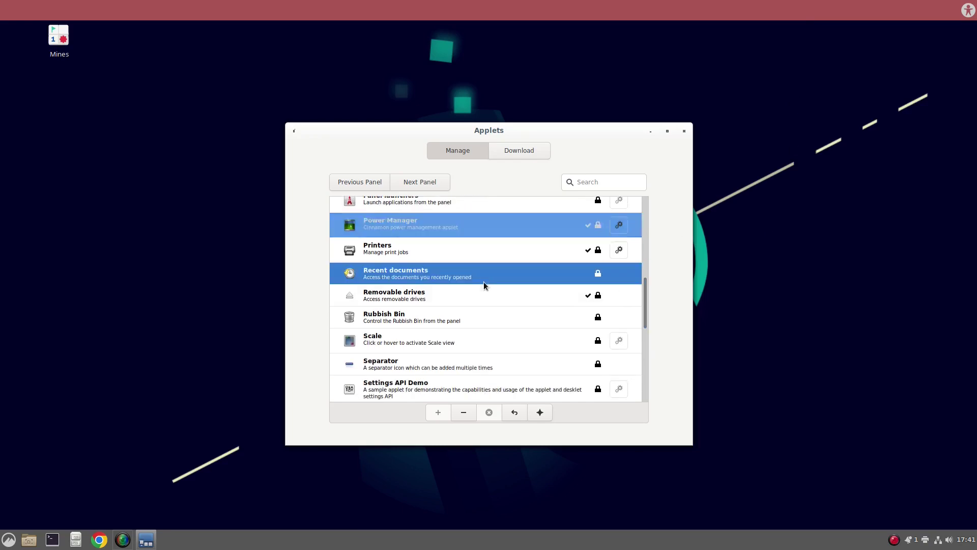
left_click(437, 413)
scroll(646, 331, "down", 5)
left_click(433, 297)
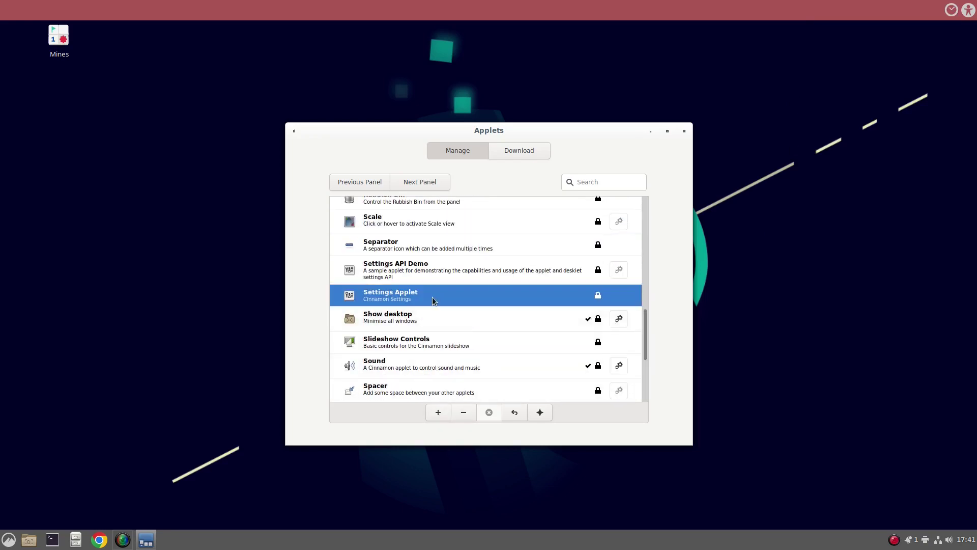
left_click(434, 414)
Step: Add the Workspace switcher and Windows Quick List applets, then close the applet manager
scroll(646, 331, "down", 5)
left_click(429, 371)
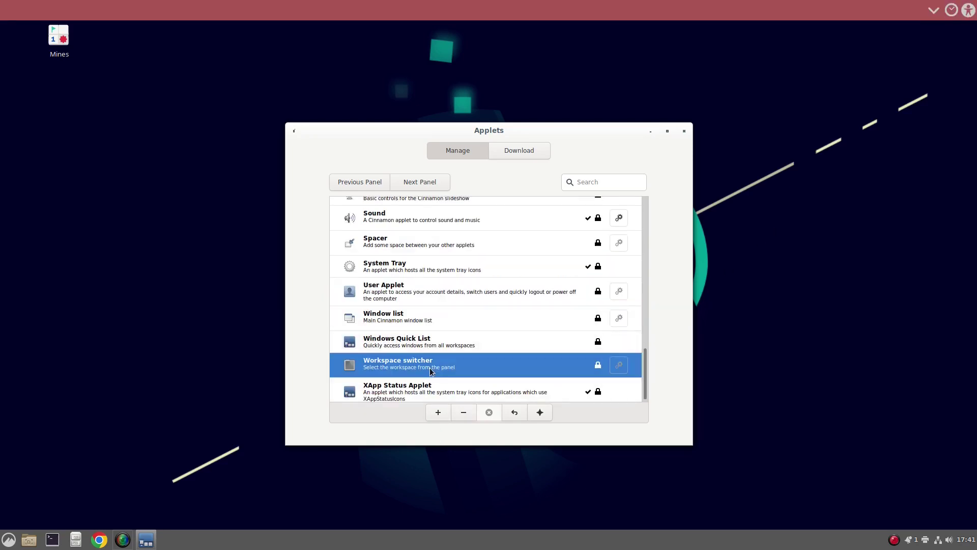
left_click(432, 413)
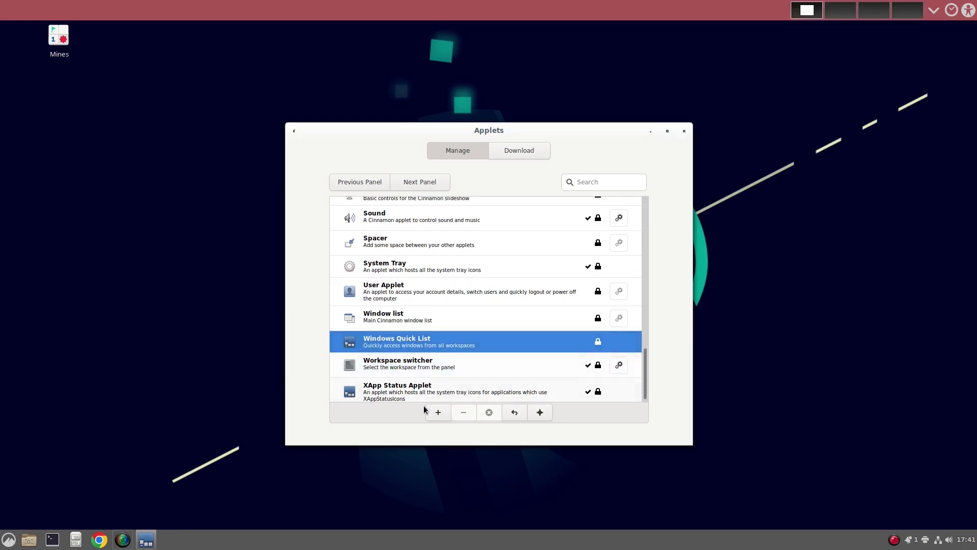
left_click(440, 414)
left_click(687, 133)
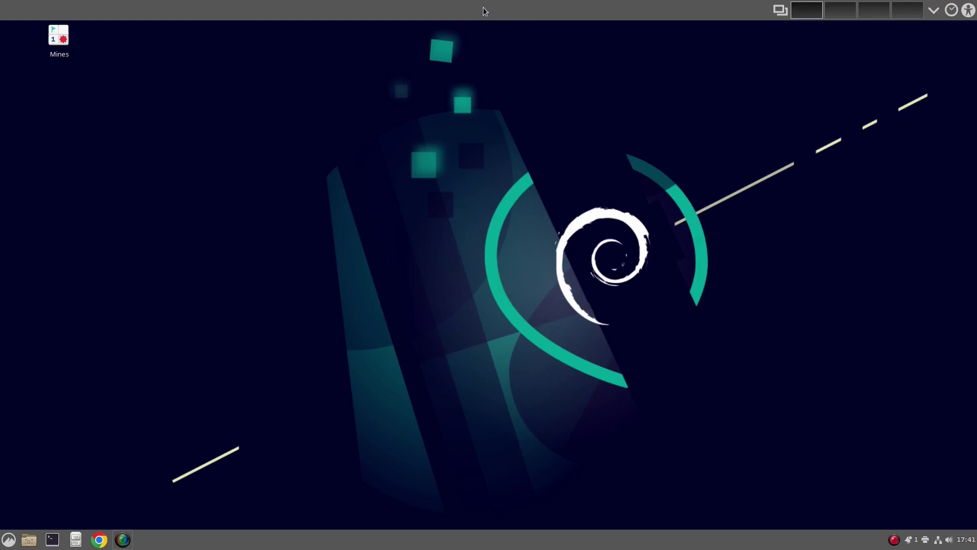
Step: Toggle Panel edit mode on and back off for the top panel
right_click(485, 11)
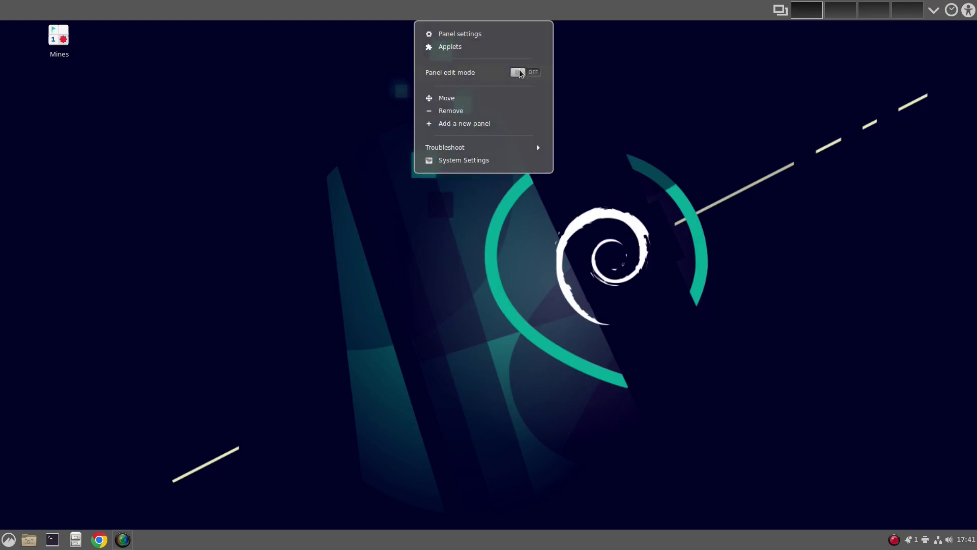
left_click(519, 73)
left_click(737, 145)
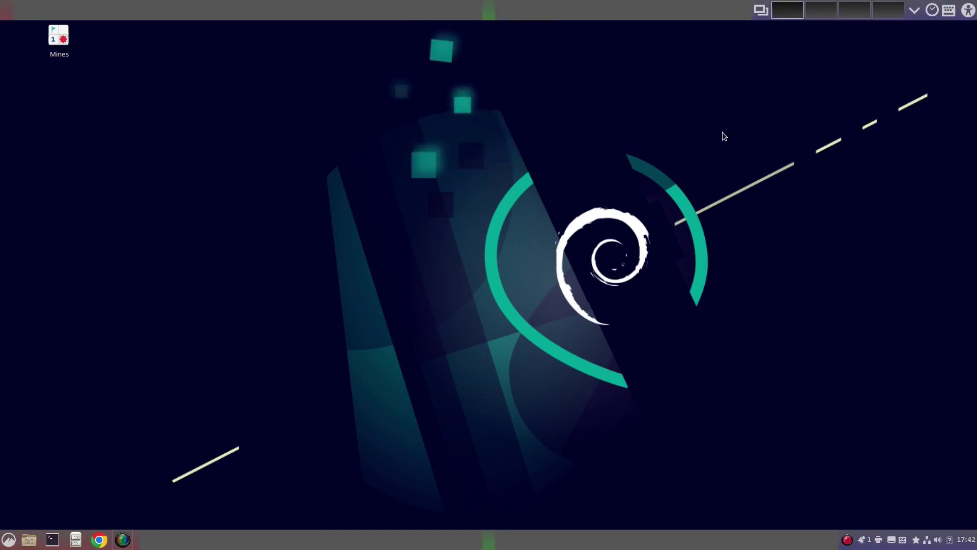
right_click(563, 19)
left_click(512, 72)
Step: Move the top panel to the right screen edge, then remove it
left_click(528, 99)
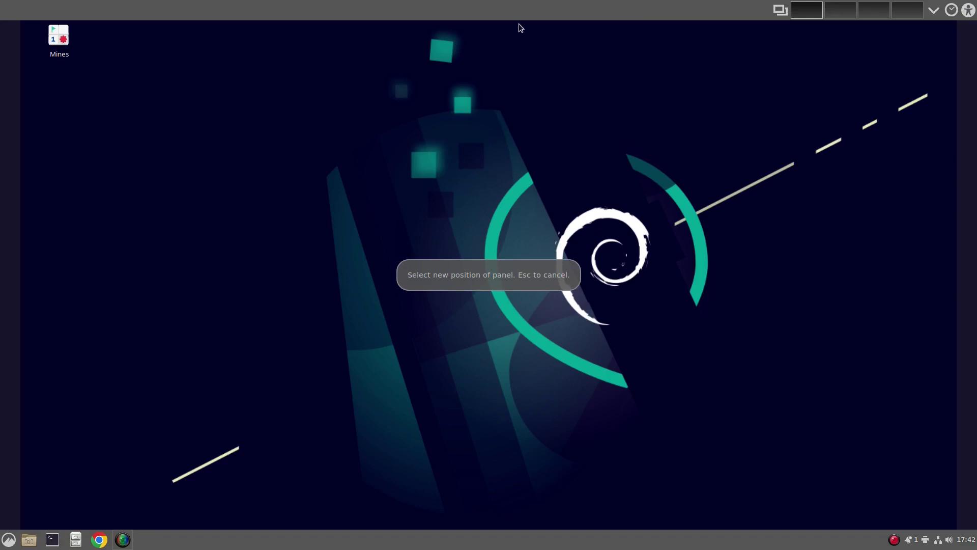
left_click(974, 176)
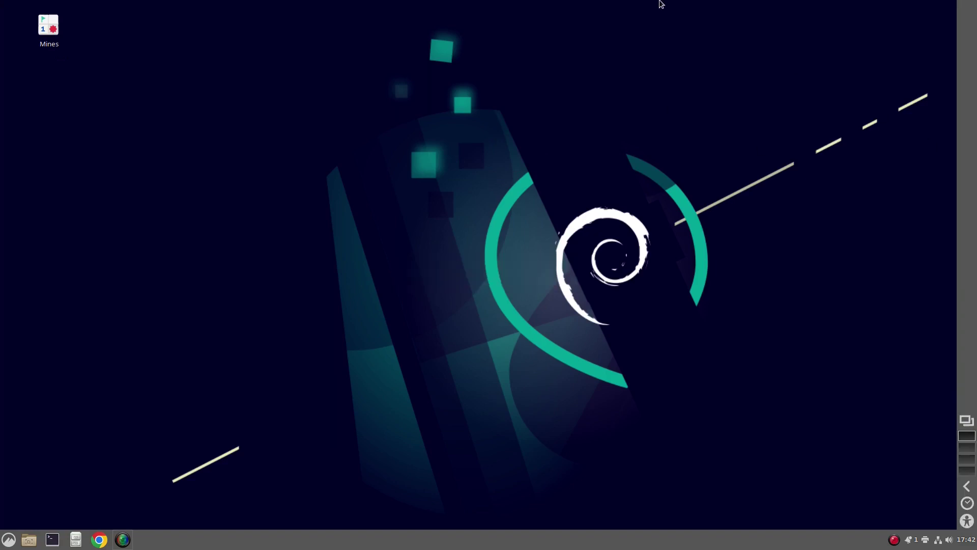
right_click(973, 132)
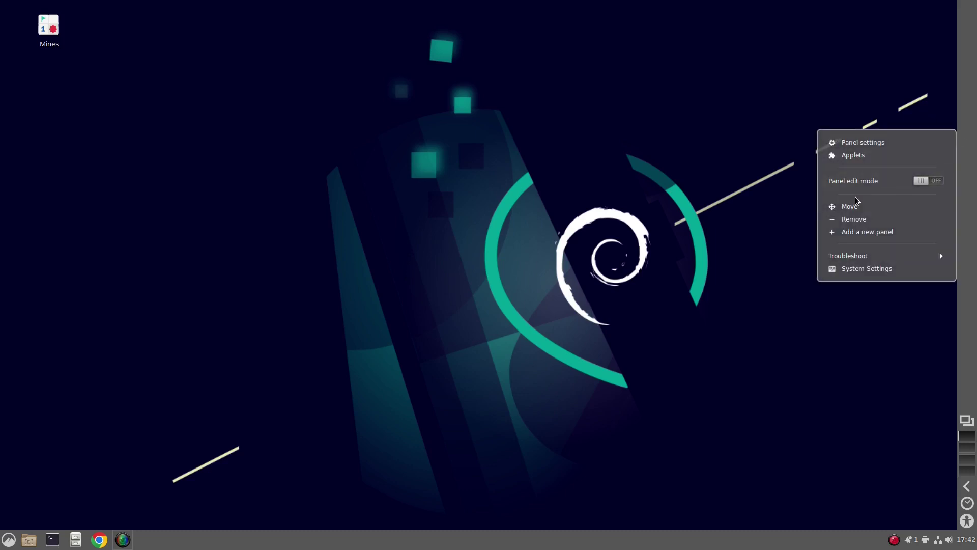
left_click(854, 219)
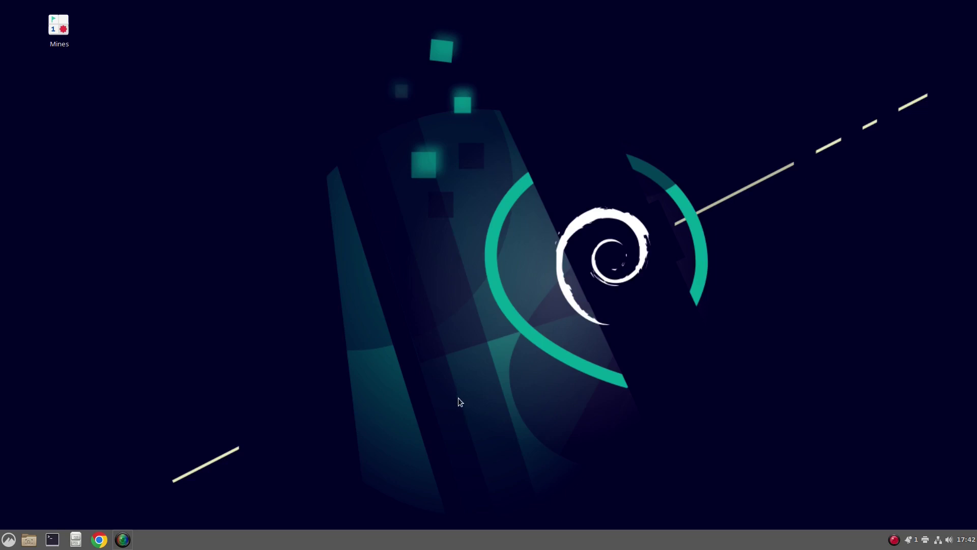
Step: Move the main panel to the top screen edge
right_click(473, 544)
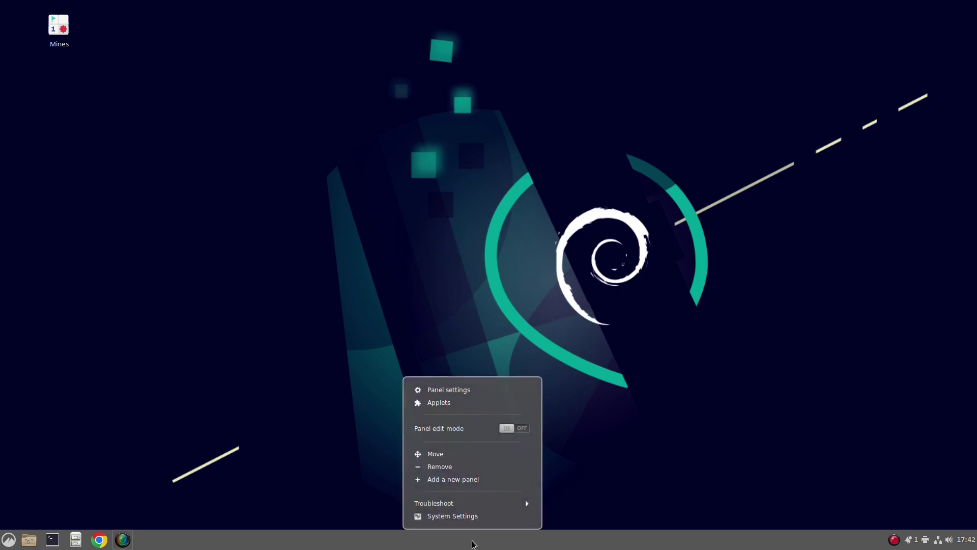
left_click(452, 455)
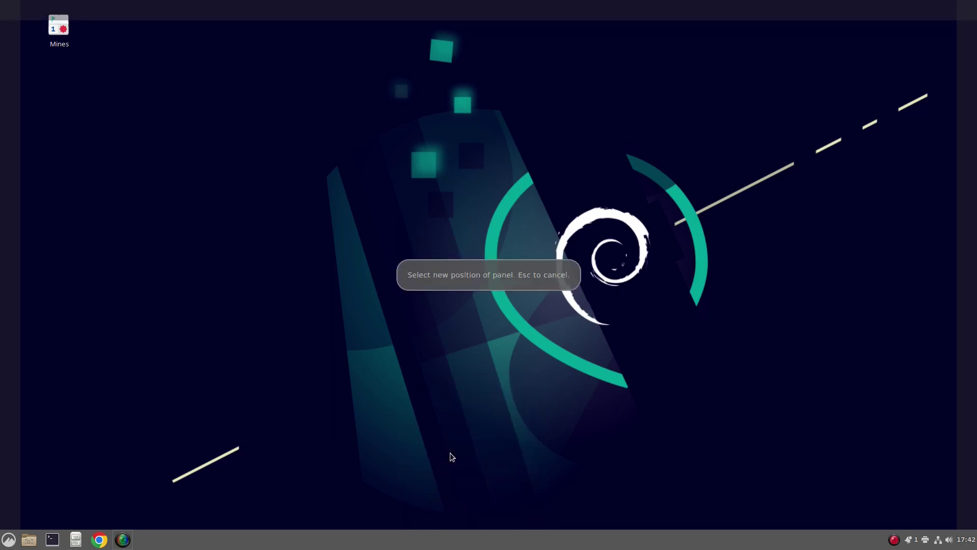
left_click(402, 10)
Step: Set the bottom panel's height to 32 with Always show panel in Panel settings
right_click(496, 547)
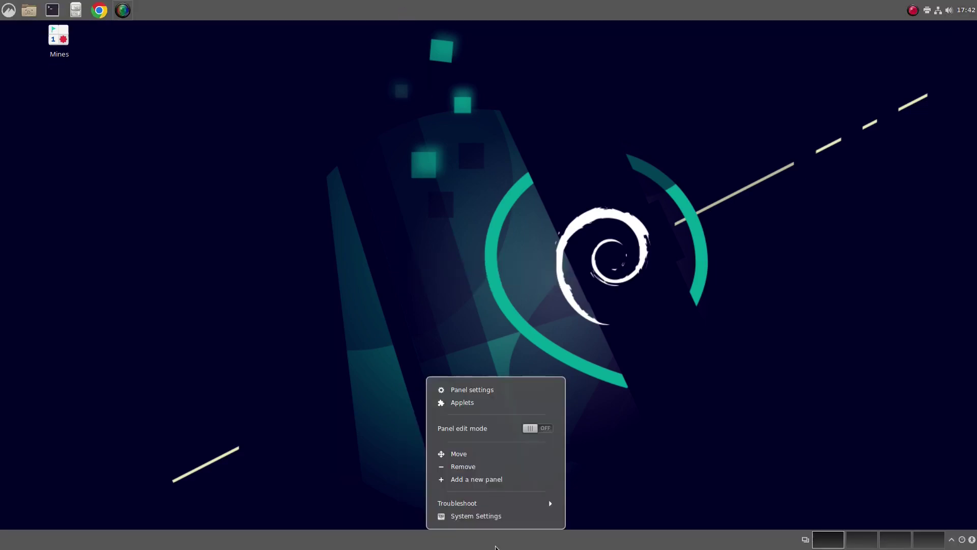
left_click(484, 388)
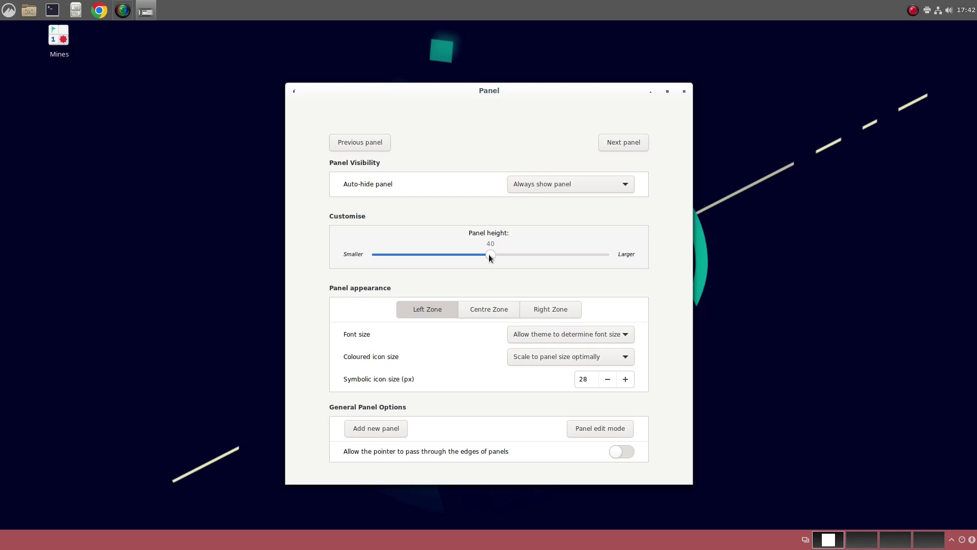
left_click_drag(426, 255, 442, 255)
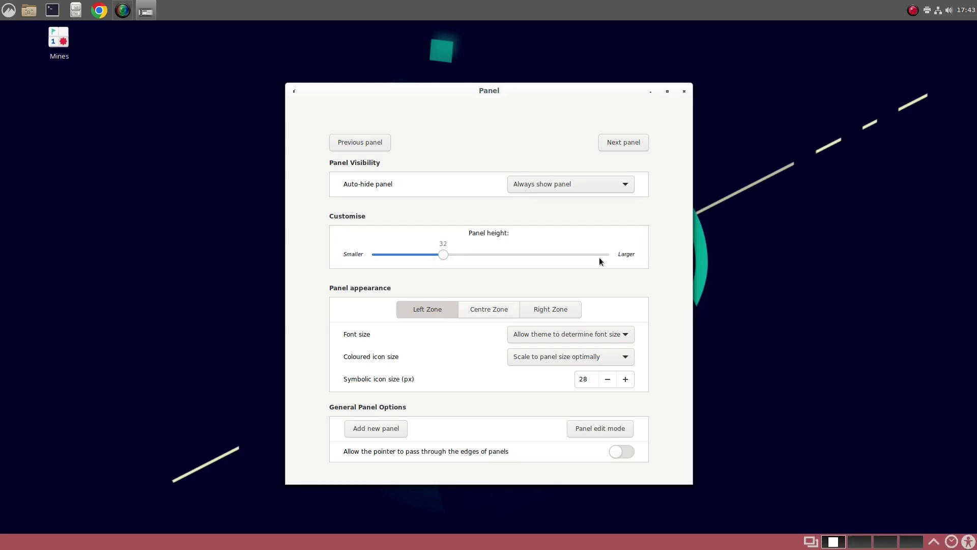
left_click(627, 187)
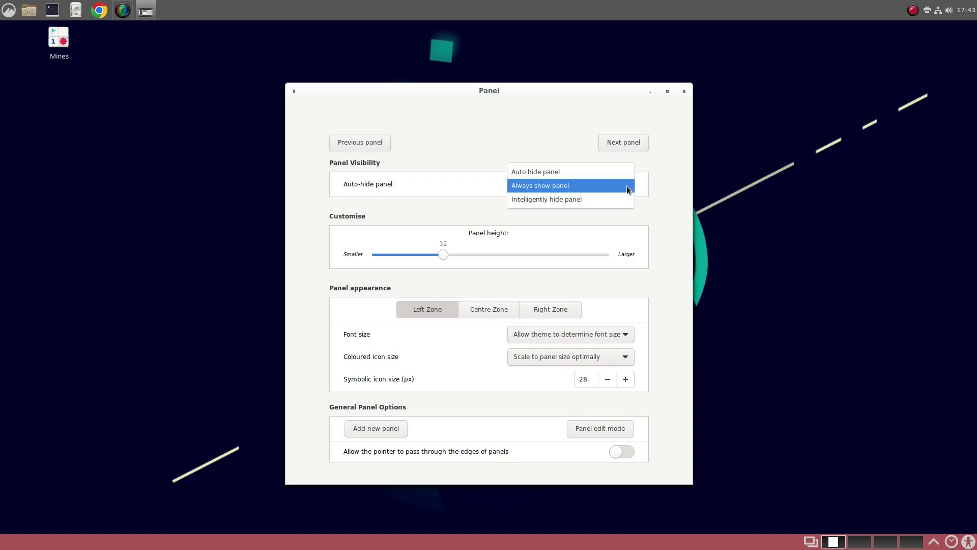
left_click(627, 186)
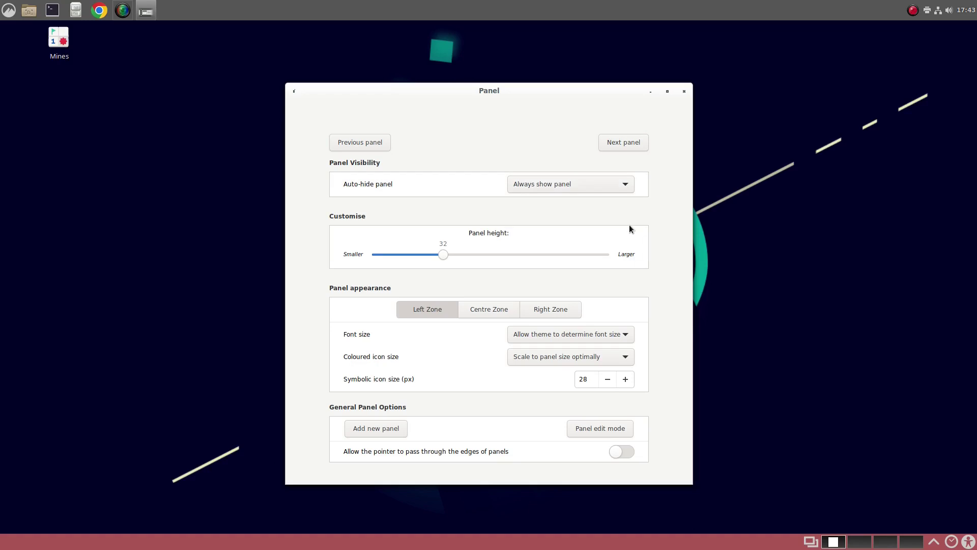
left_click(624, 145)
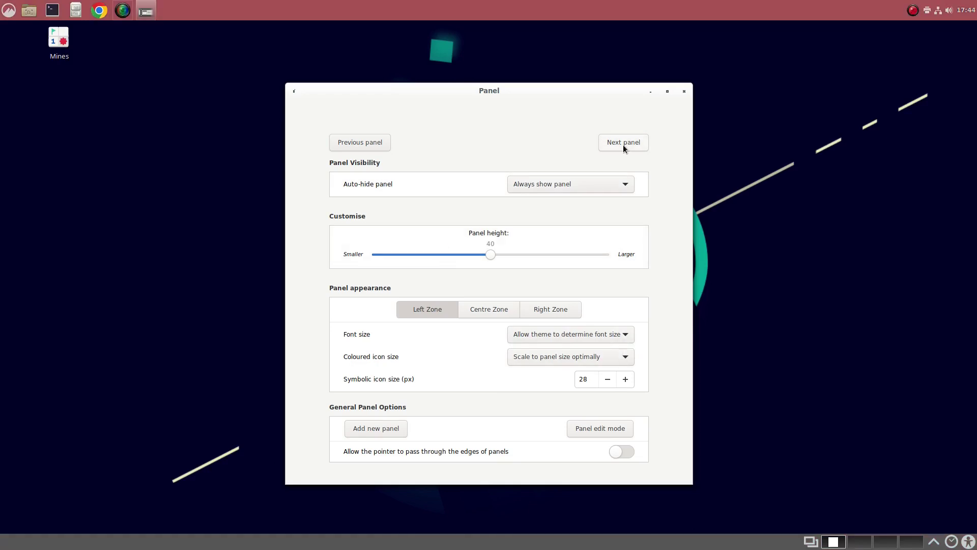
left_click(623, 144)
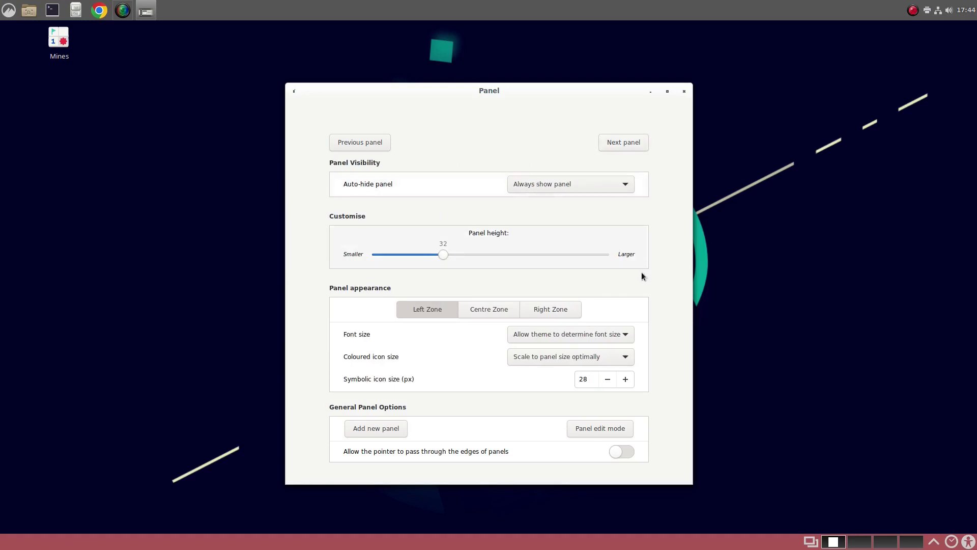
left_click(685, 92)
Step: Remove the bottom panel, then check the applications menu on the top panel
right_click(567, 544)
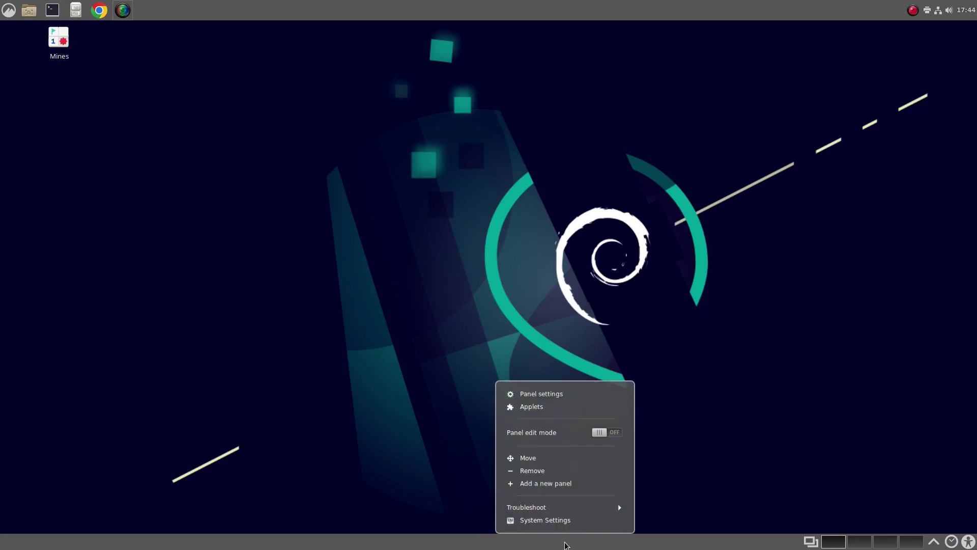
left_click(552, 472)
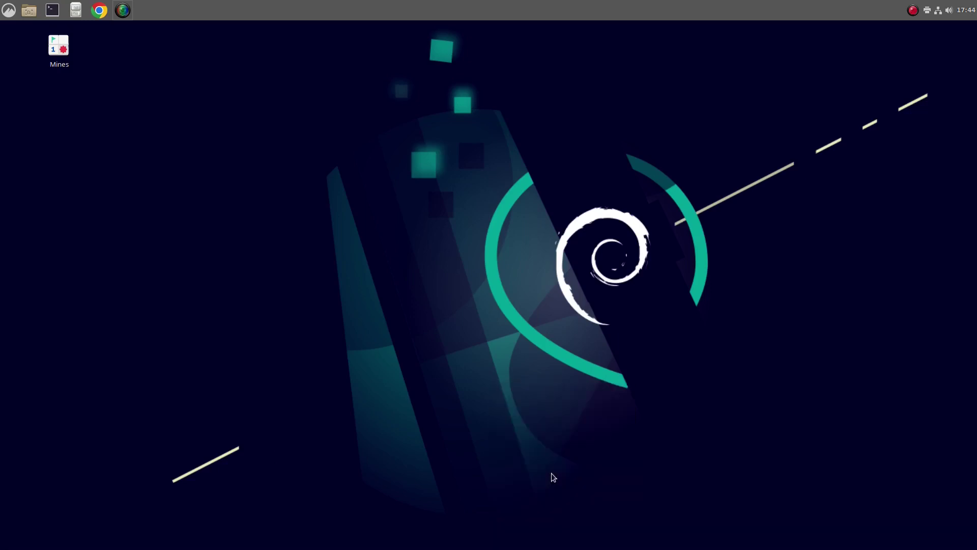
left_click(16, 12)
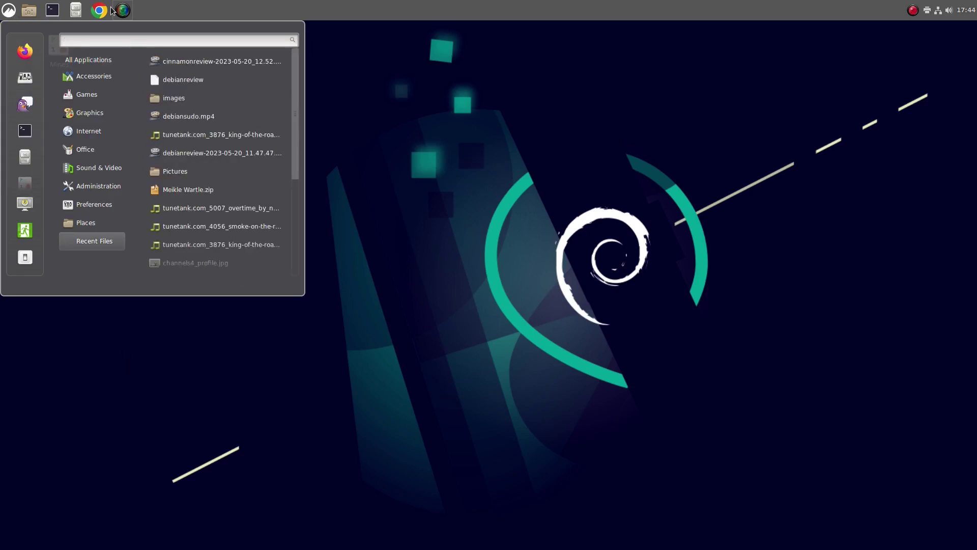
left_click(550, 16)
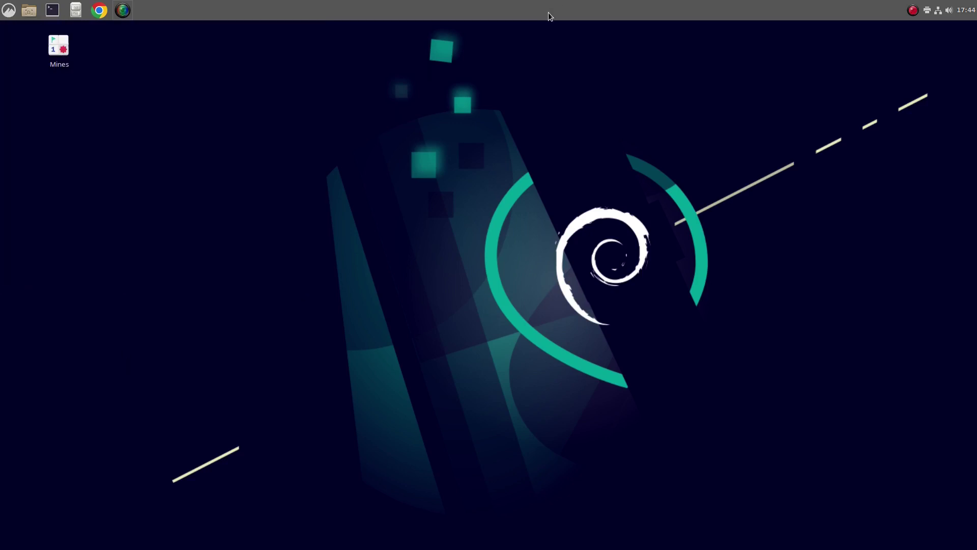
Step: Move the main panel from the top back to the bottom screen edge
right_click(548, 12)
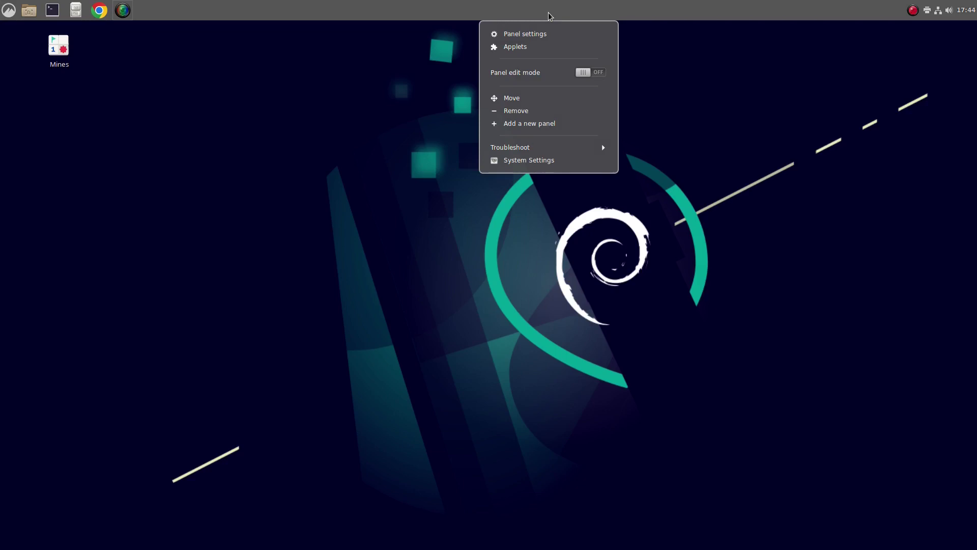
left_click(524, 98)
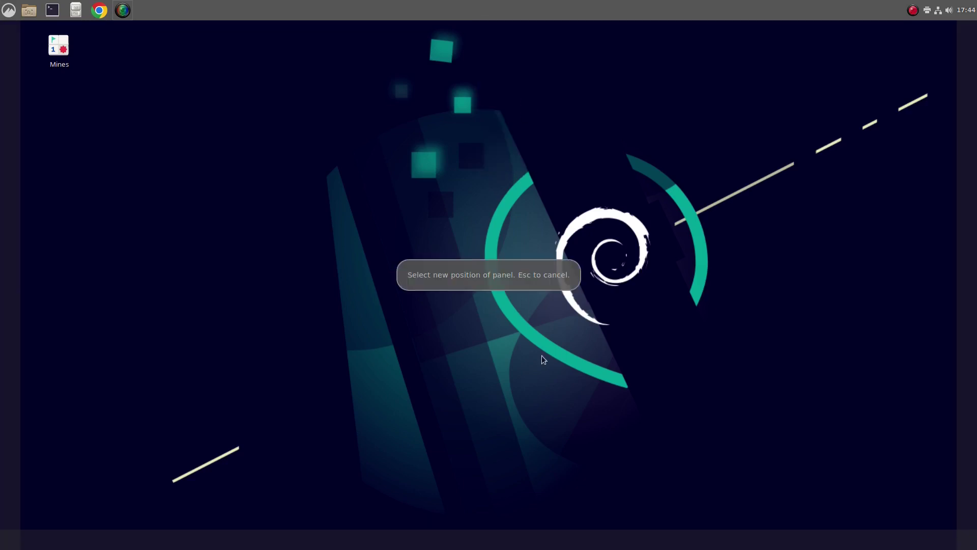
left_click(541, 542)
right_click(424, 174)
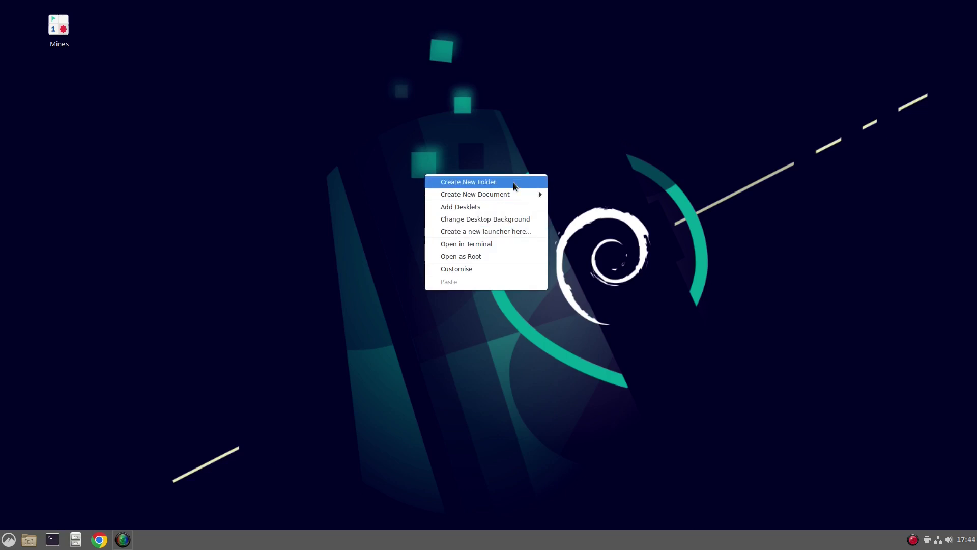
Step: Add the Clock desklet and place it at the top-right of the desktop
mouse_move(510, 199)
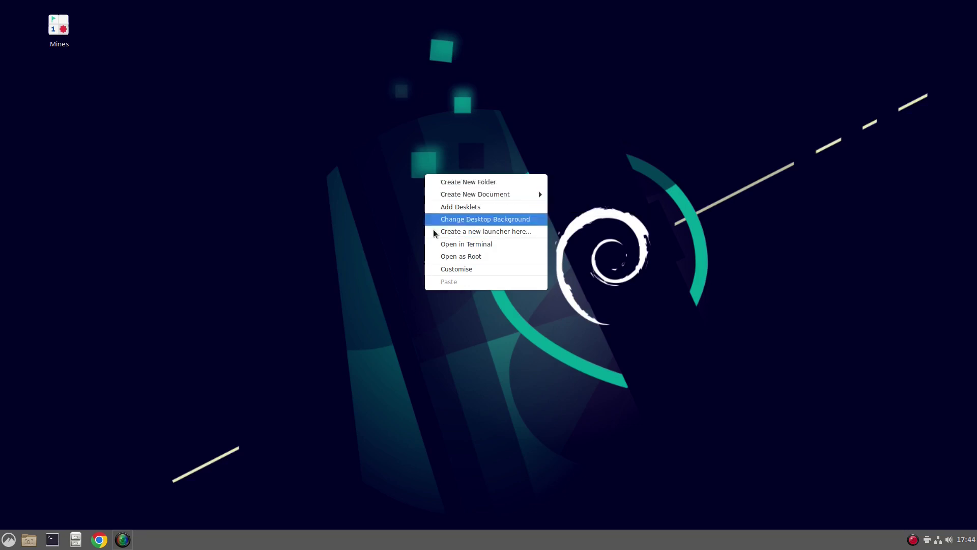
left_click(489, 206)
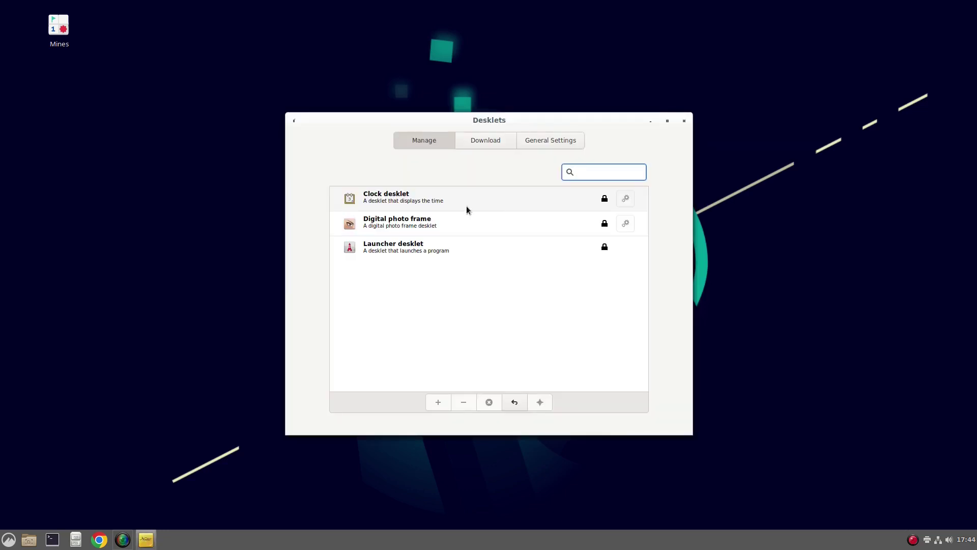
left_click(418, 193)
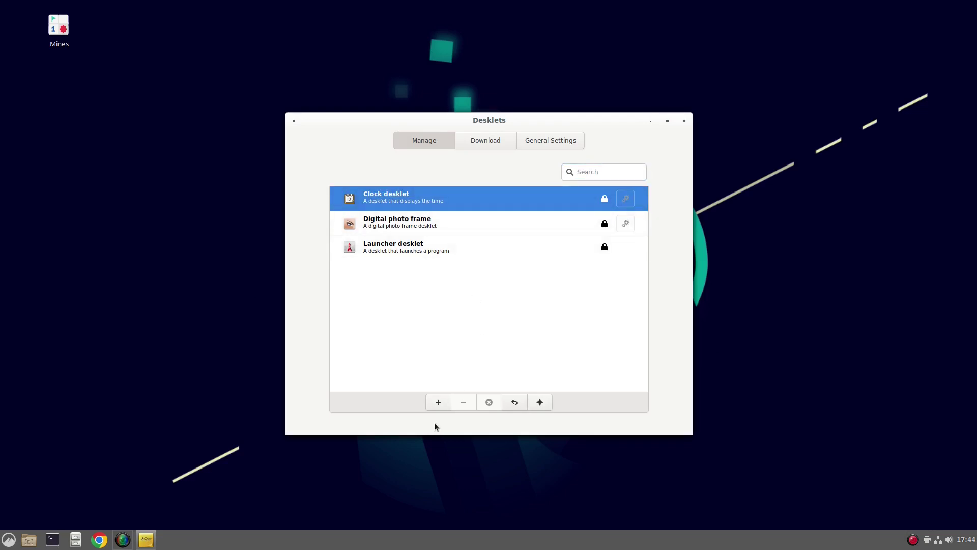
left_click(438, 402)
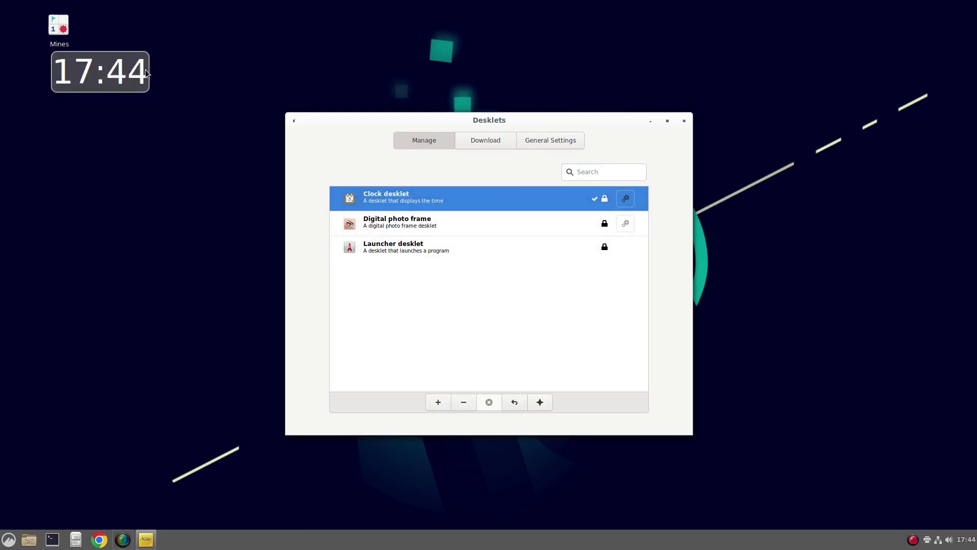
left_click_drag(128, 74, 910, 181)
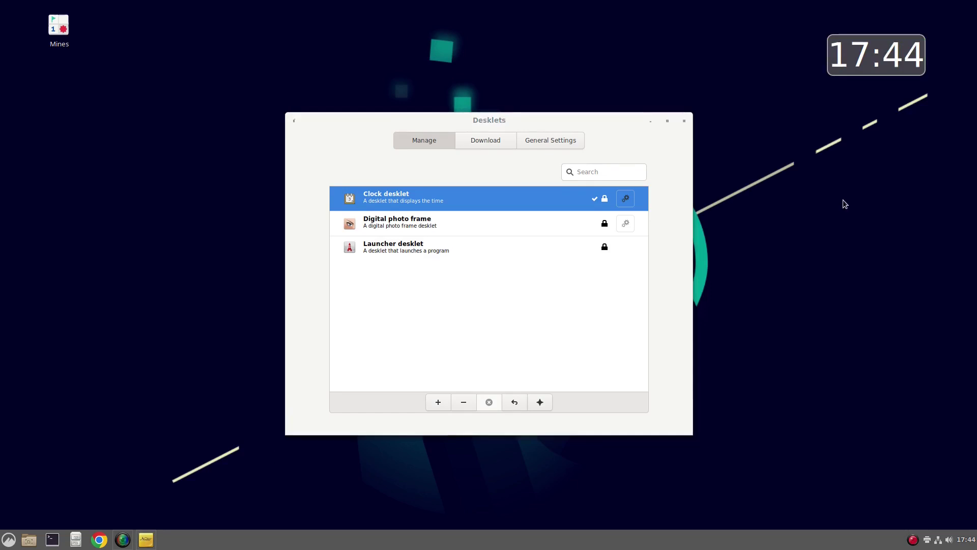
Step: Add the Digital photo frame desklet and position it just below the clock
left_click(814, 205)
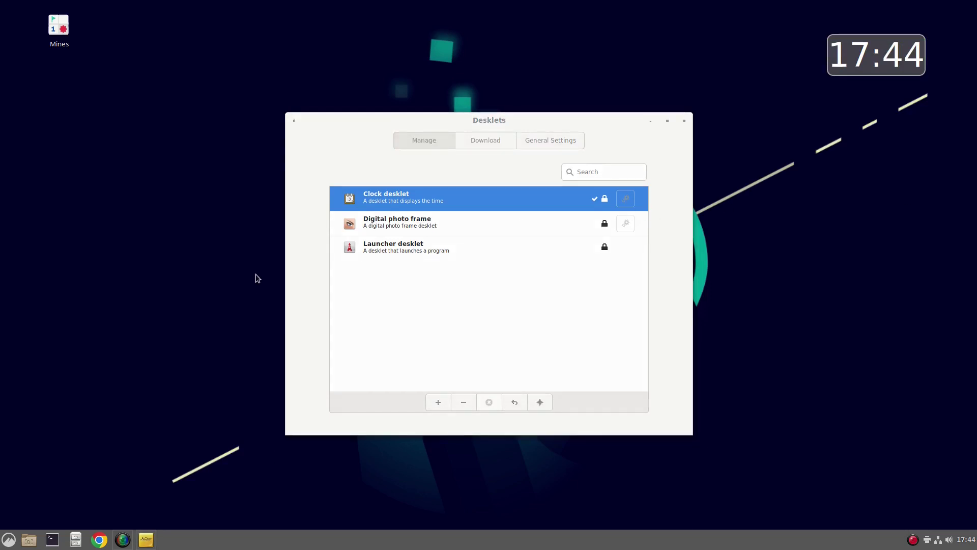
left_click(437, 222)
left_click(438, 402)
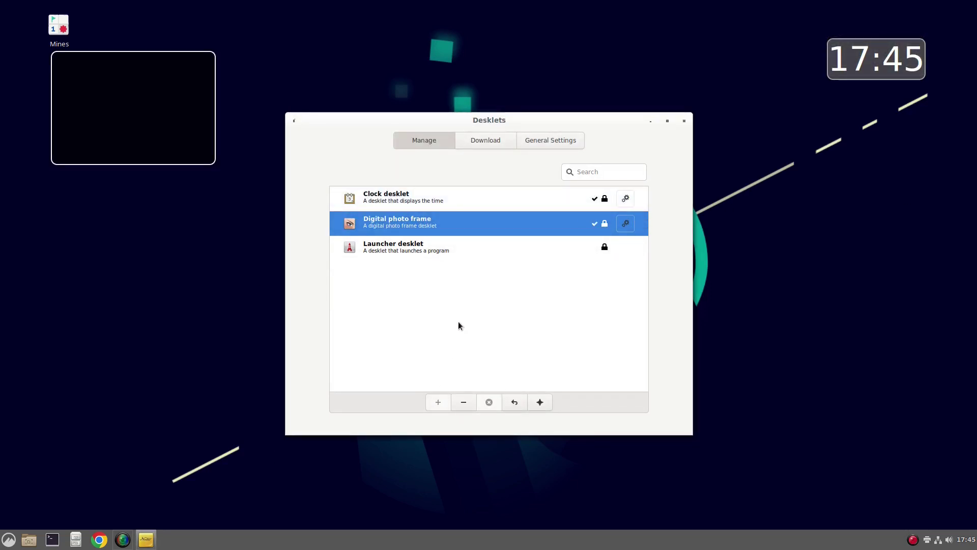
left_click_drag(154, 90, 867, 157)
right_click(861, 170)
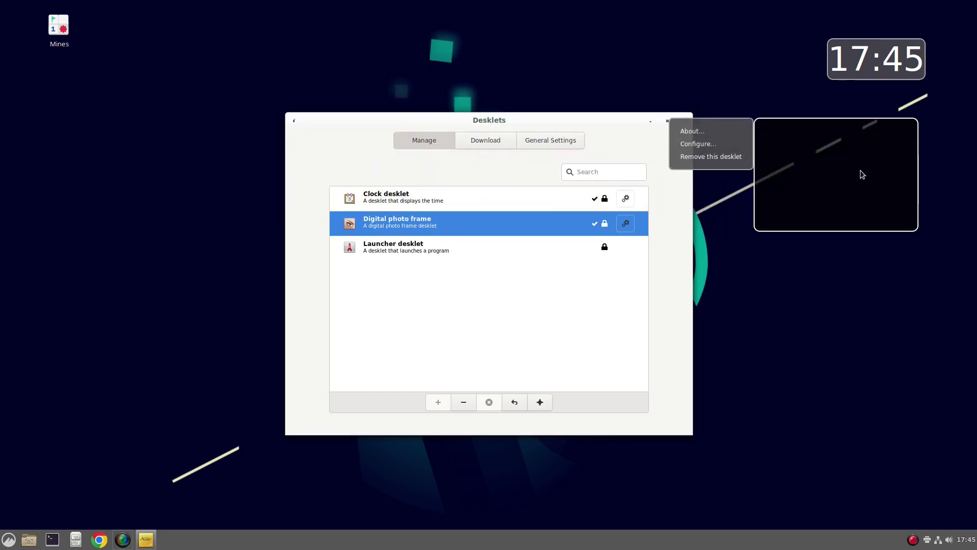
Step: Set the photo frame's folder to Pictures
left_click(692, 145)
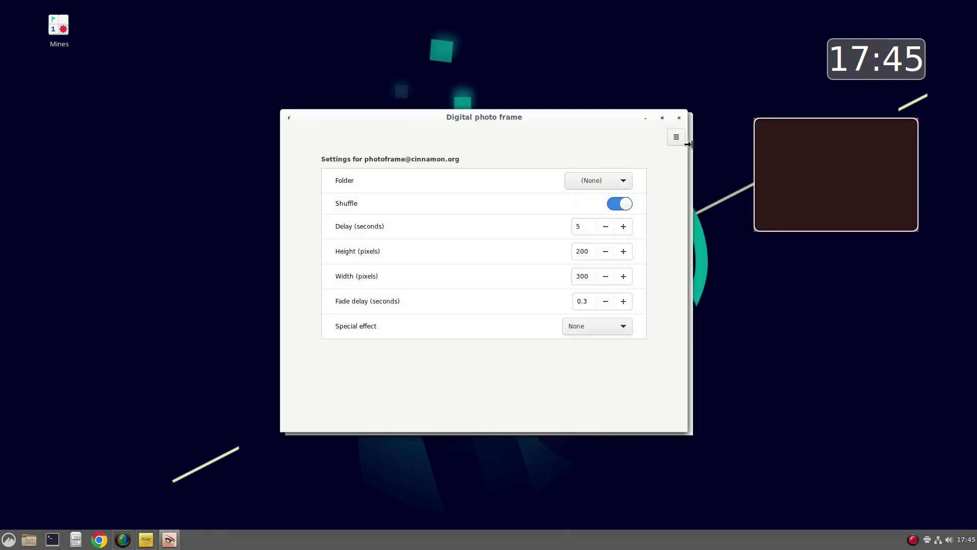
left_click(622, 181)
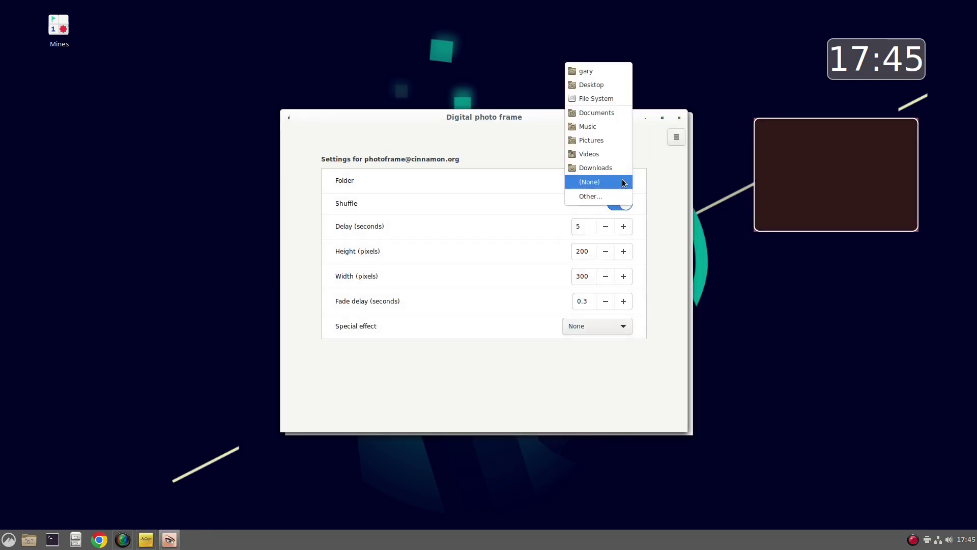
left_click(614, 142)
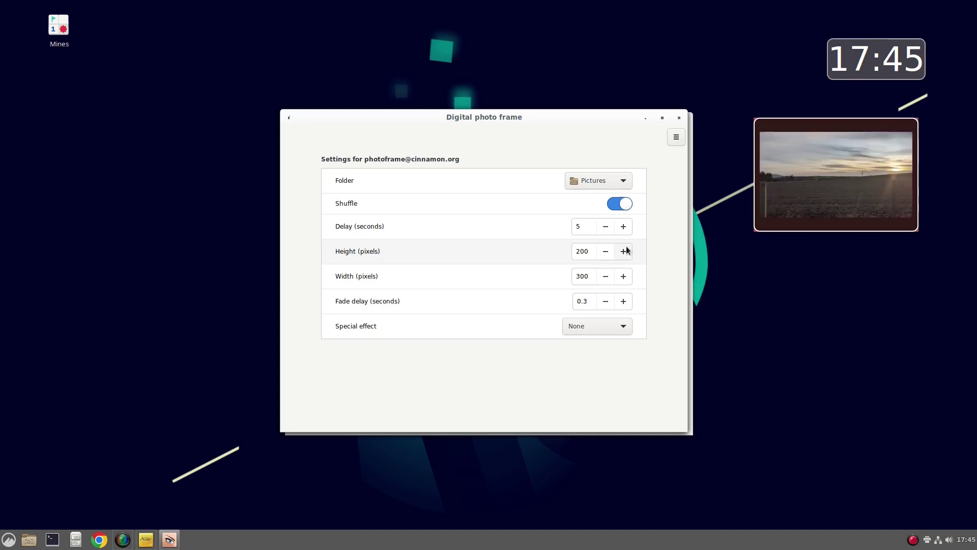
Step: Try the Sepia and Black and White effects, then set the effect back to None
left_click(621, 325)
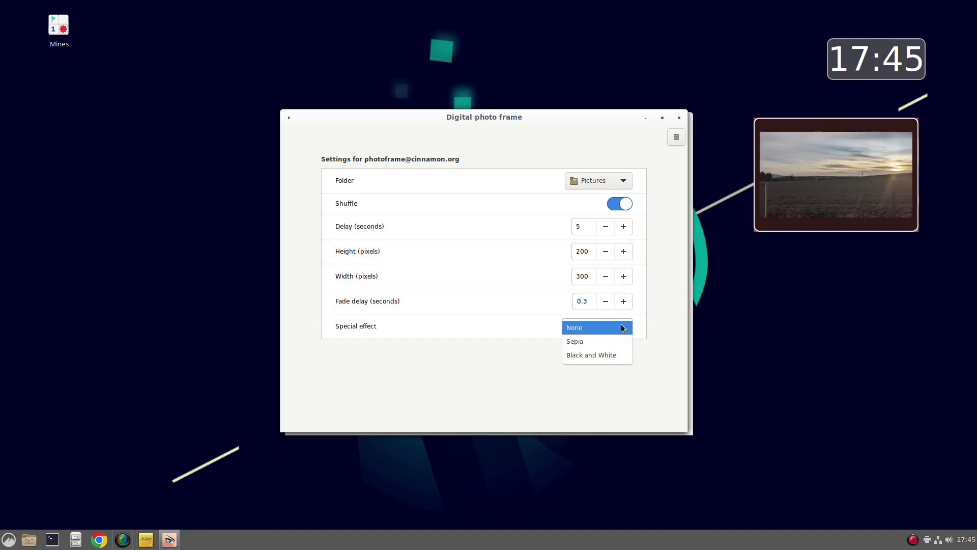
left_click(604, 344)
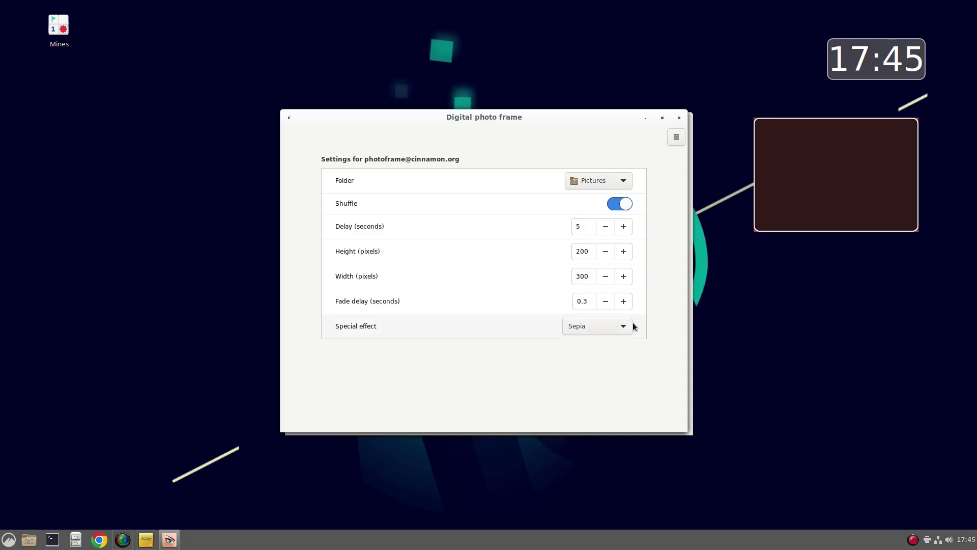
left_click(623, 330)
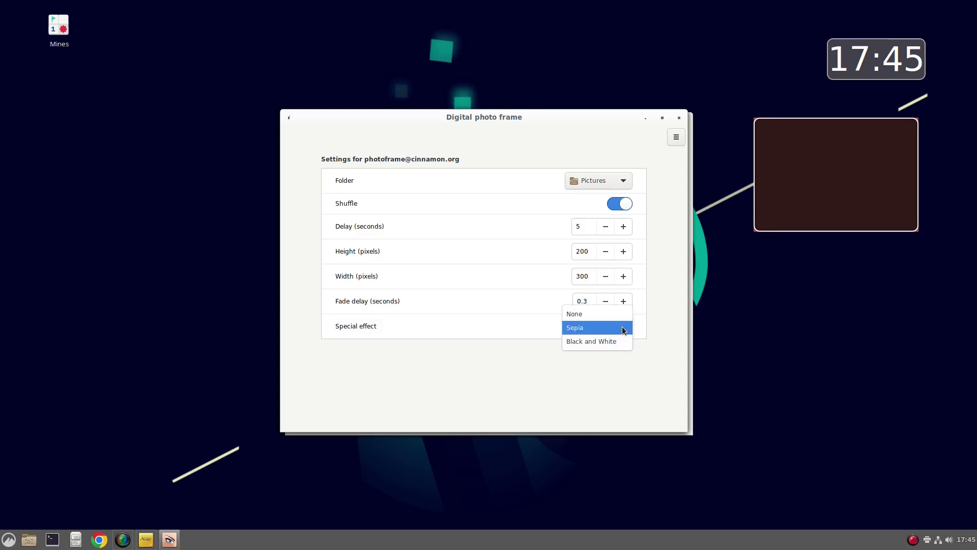
left_click(610, 339)
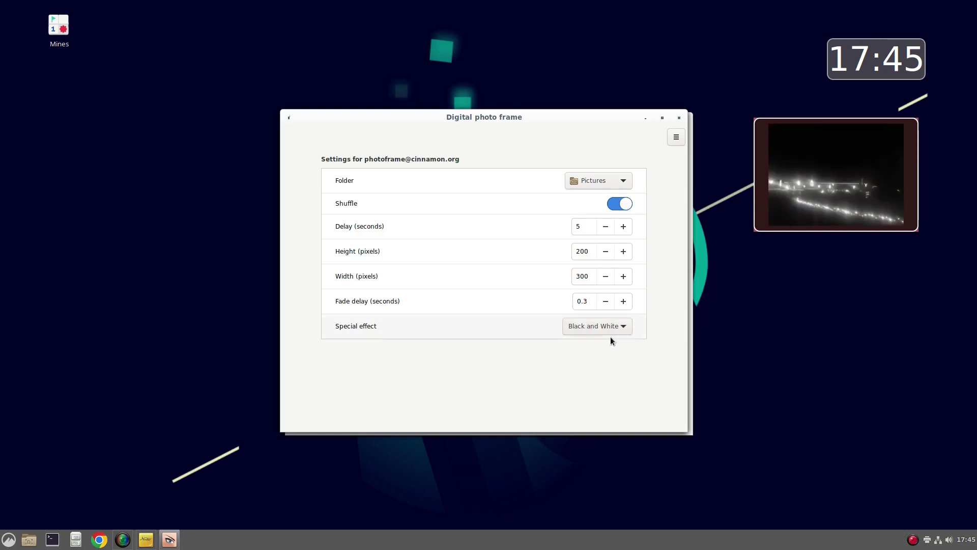
left_click(622, 326)
left_click(589, 317)
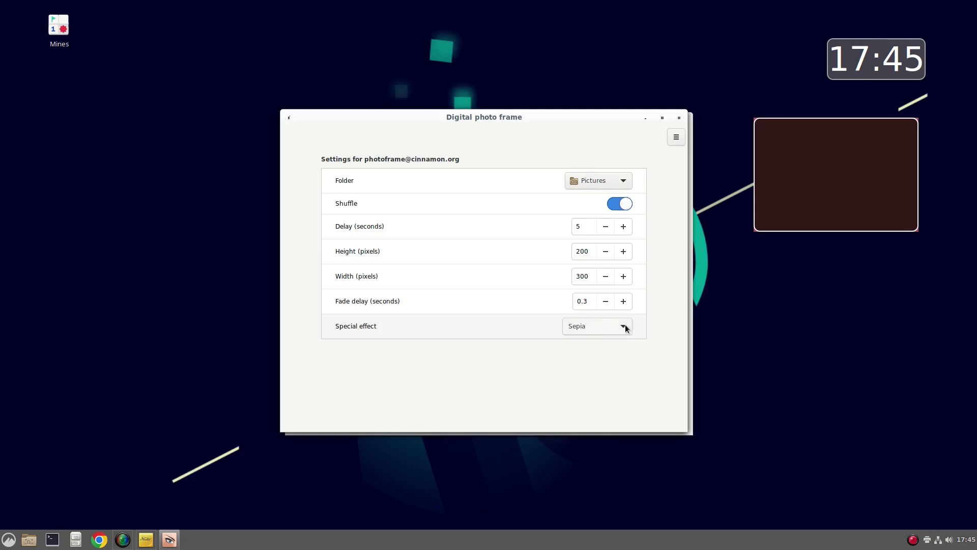
left_click(628, 328)
left_click(588, 316)
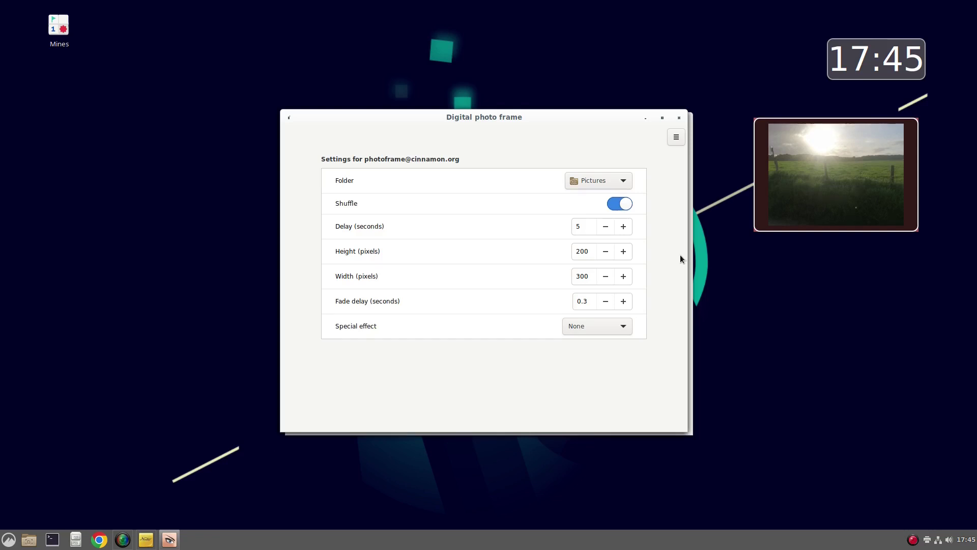
left_click(679, 117)
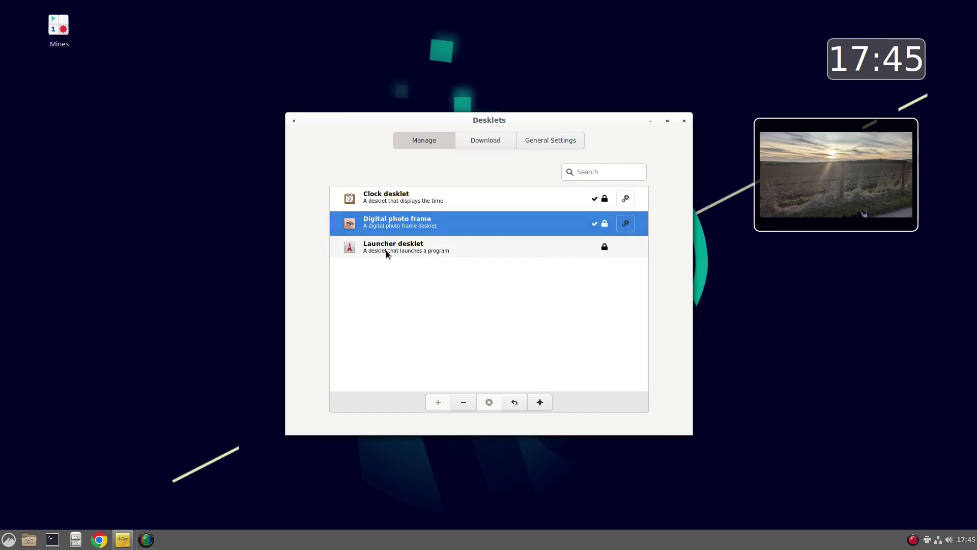
Step: Add a Launcher desklet, nudge it lower, and cancel out of its launcher editor
left_click(385, 250)
left_click(439, 401)
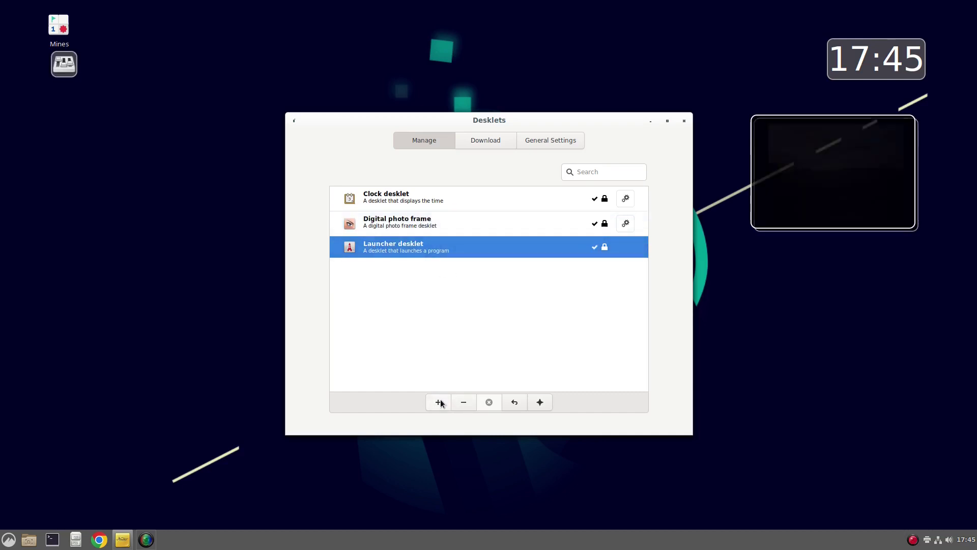
mouse_move(71, 68)
left_mouse_down()
mouse_move(67, 100)
mouse_move(58, 89)
mouse_move(69, 87)
left_mouse_up()
right_click(71, 80)
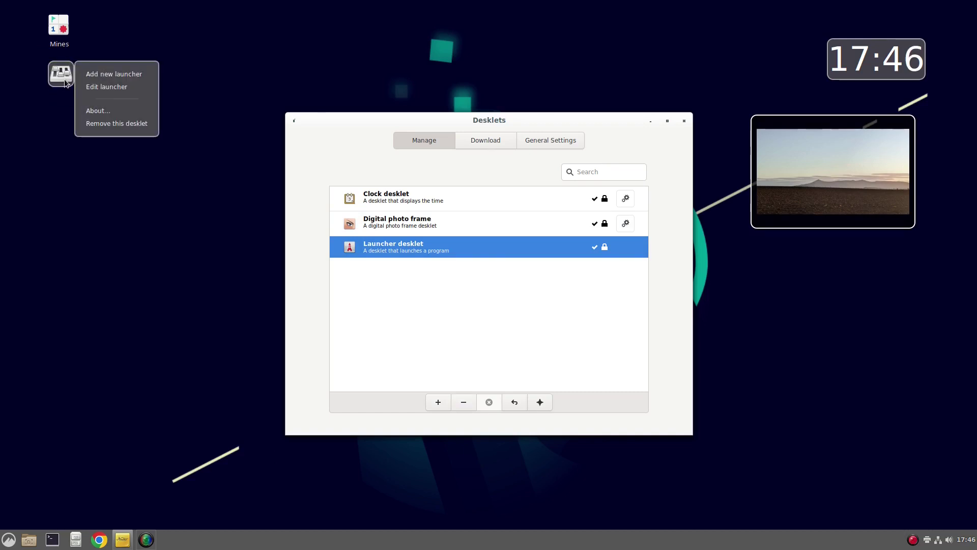
left_click(118, 89)
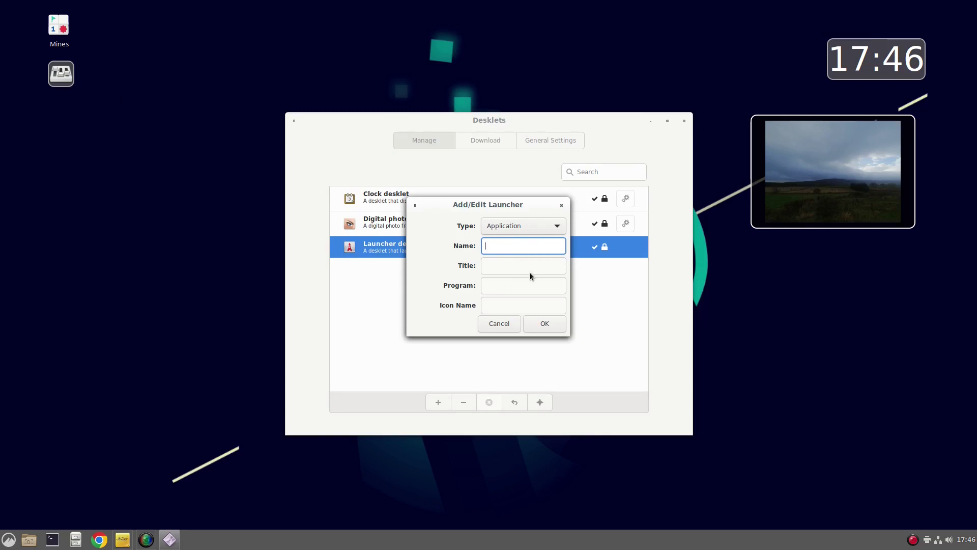
left_click(500, 325)
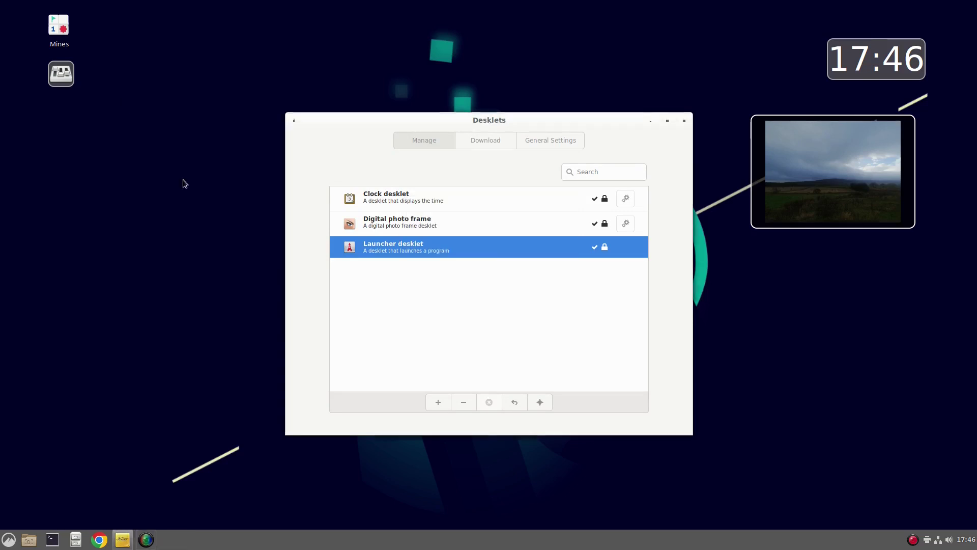
Step: Launch System Settings from the launcher, then remove the Launcher desklet
left_click(71, 74)
right_click(71, 76)
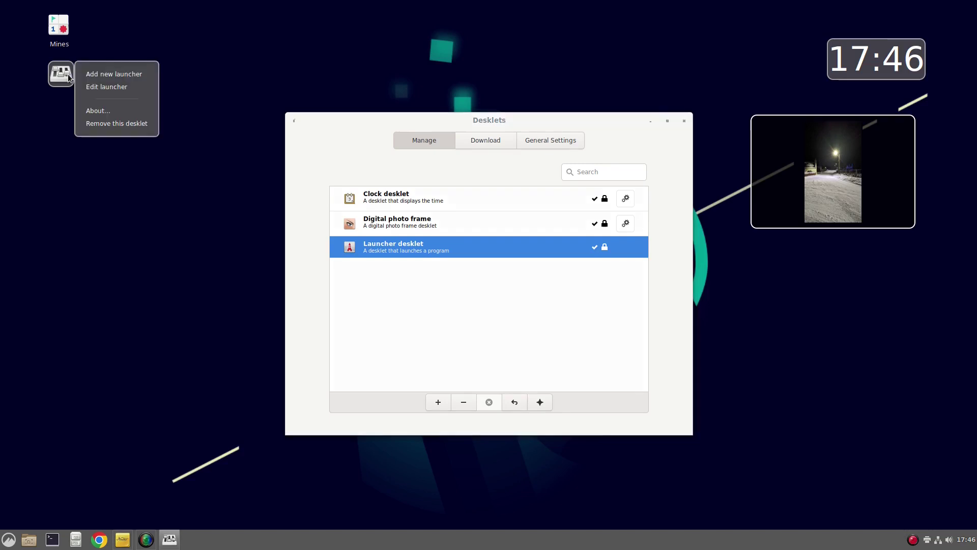
left_click(135, 124)
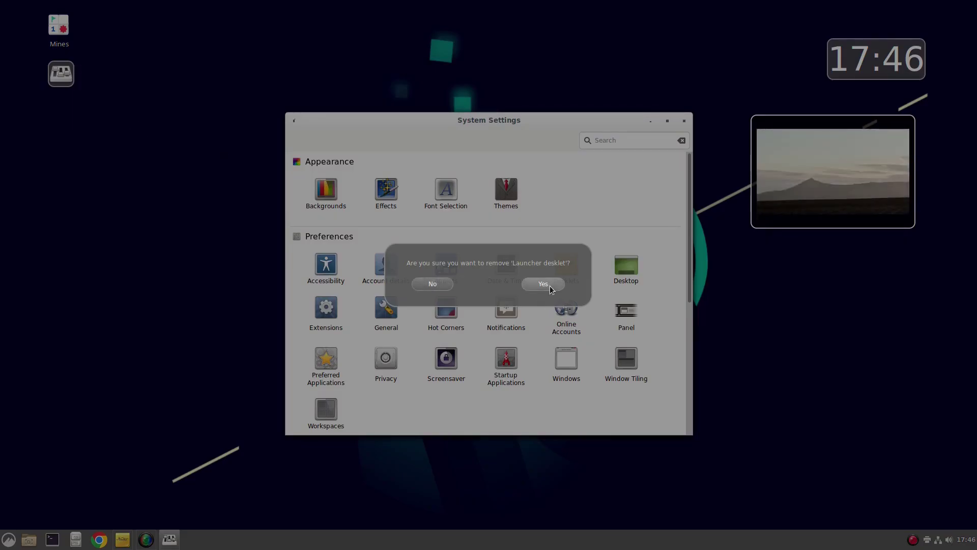
key("Return")
Step: Add GNU Image Manipulation Program from Menu > Graphics to the desktop
left_click(8, 539)
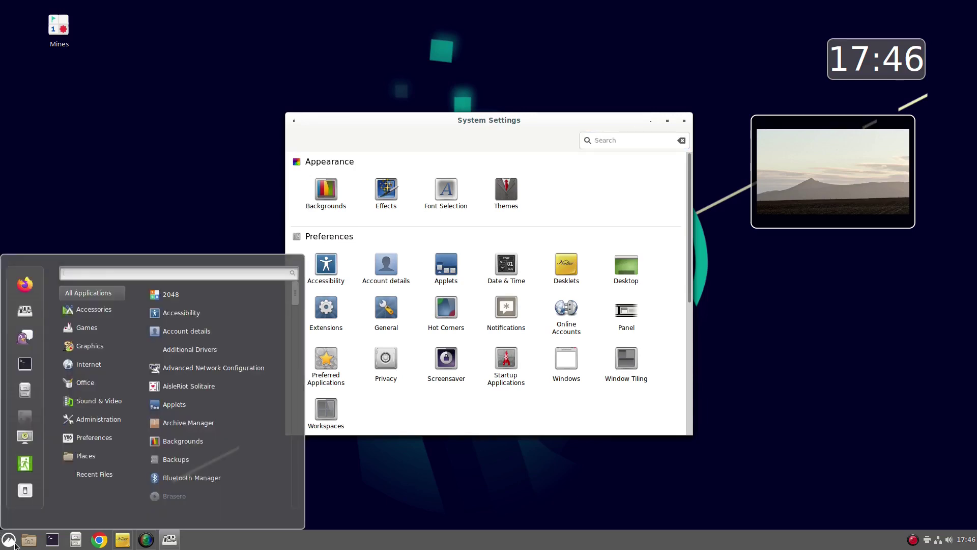
mouse_move(94, 355)
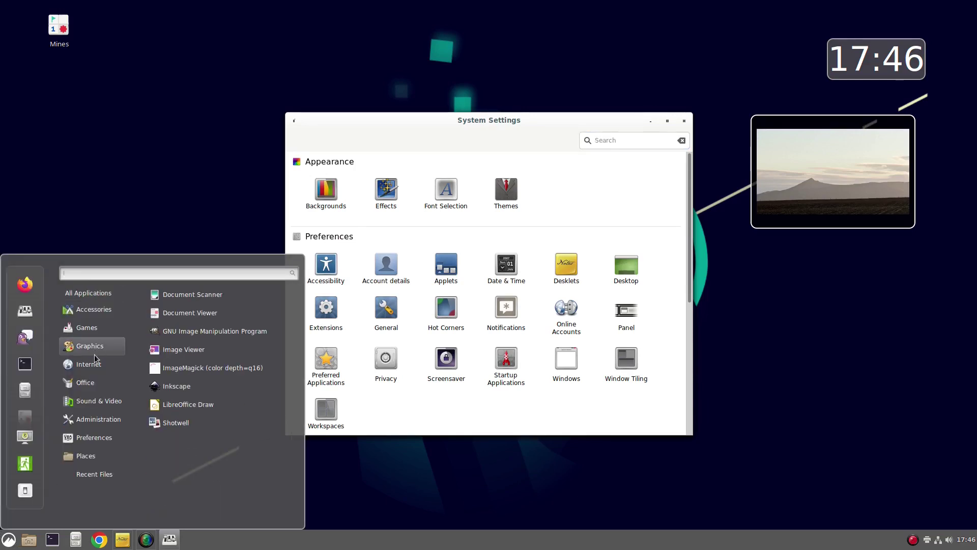
right_click(204, 331)
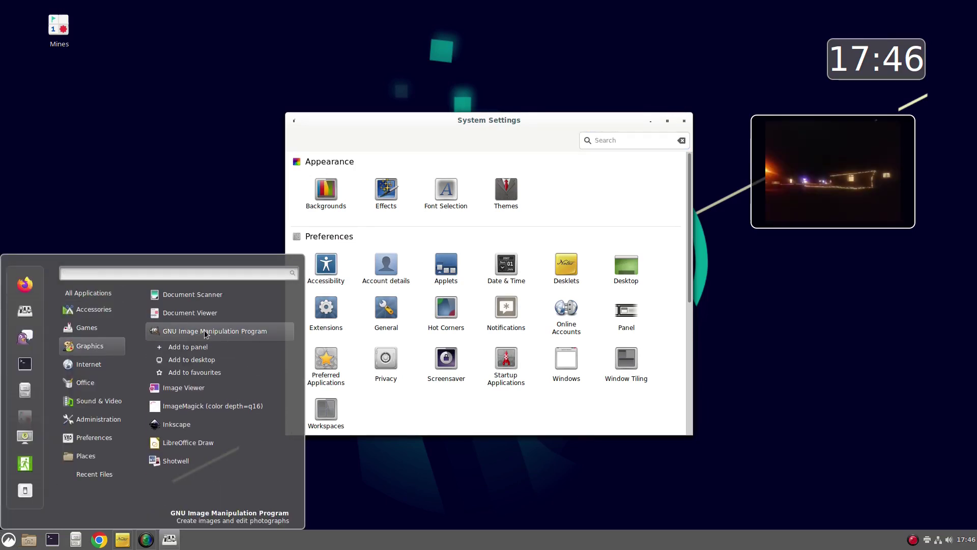
left_click(204, 360)
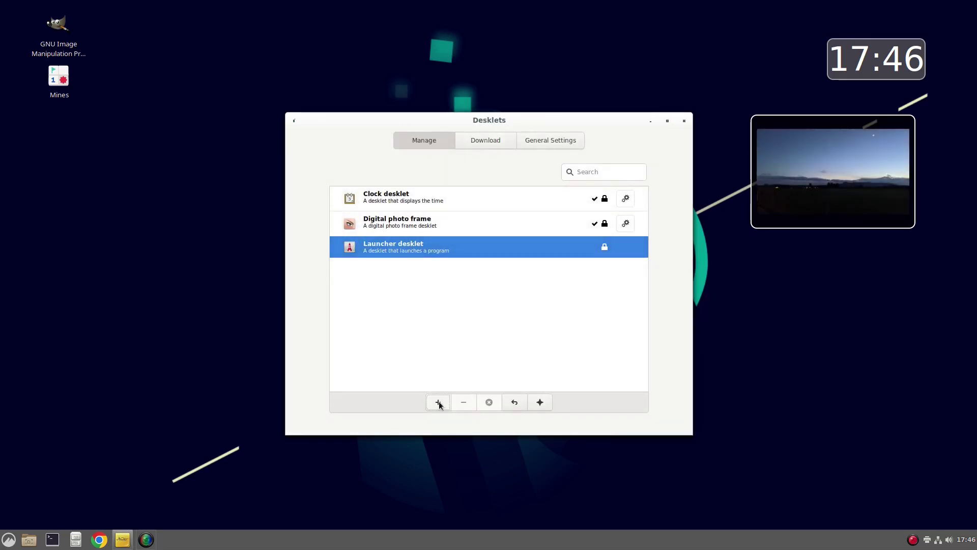
Step: Update the desklet download cache and install the Disk Space desklet
left_click(494, 140)
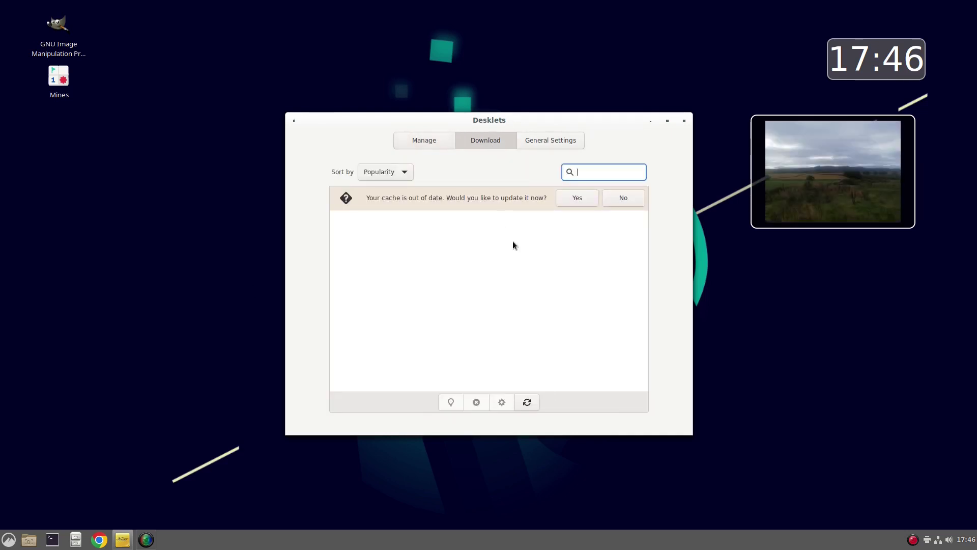
left_click(567, 194)
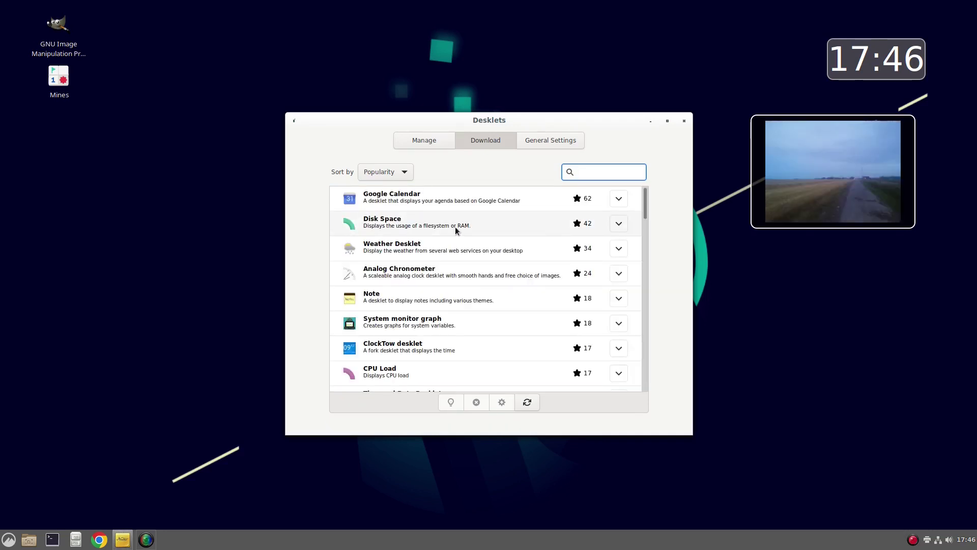
left_click(430, 230)
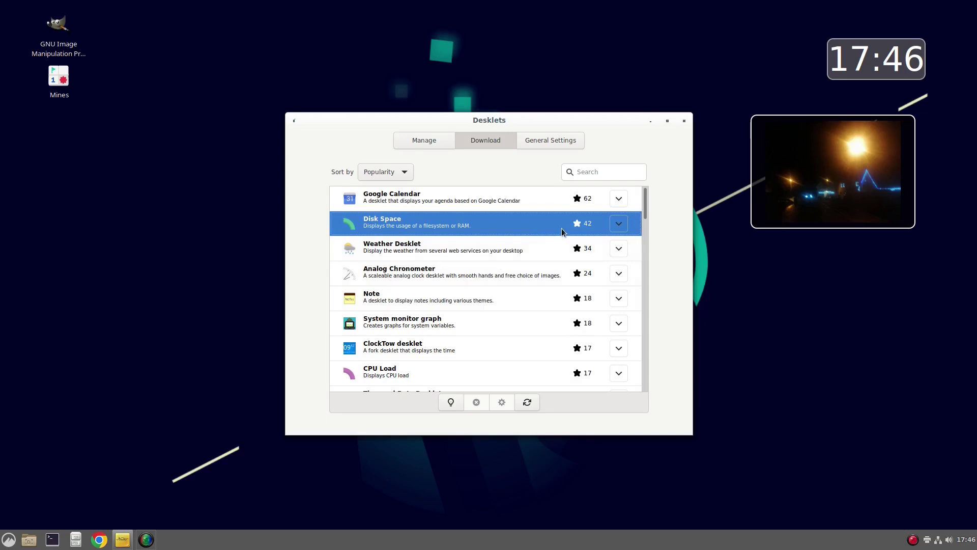
left_click(620, 227)
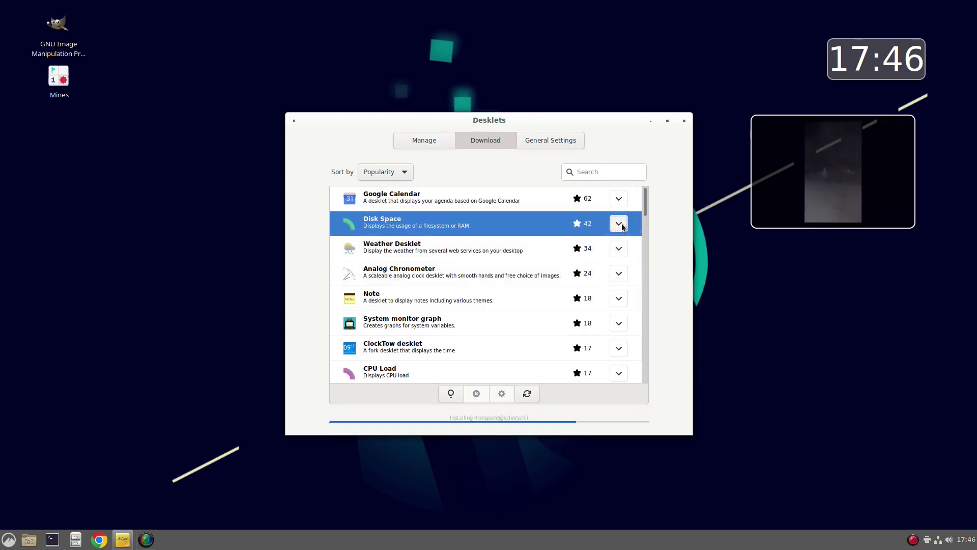
Step: Add the Disk Space desklet and move it to the right side under the clock
left_click(417, 141)
left_click(389, 198)
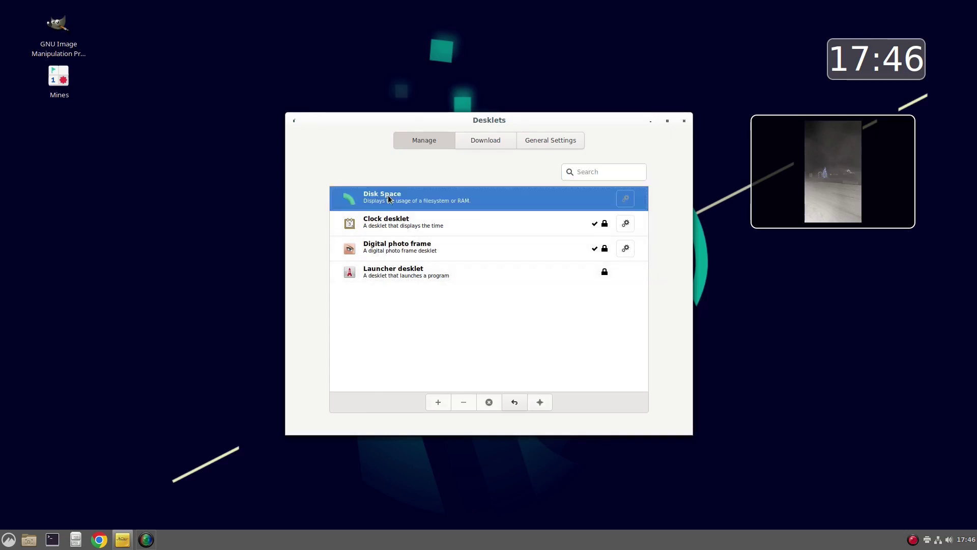
left_click(442, 401)
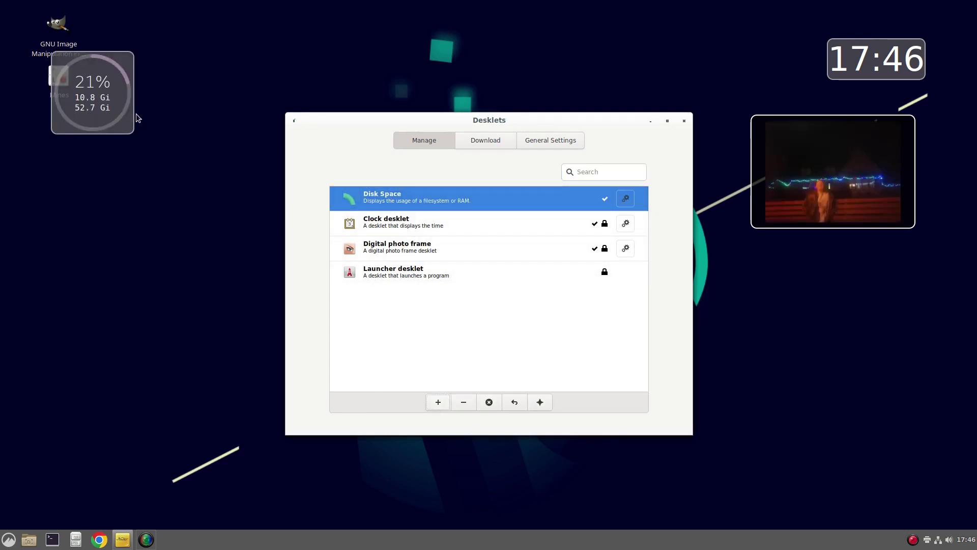
left_click_drag(110, 85, 919, 308)
Step: Reposition the photo frame to sit beneath the Disk Space gauge
left_click_drag(860, 170, 870, 458)
left_click_drag(868, 303, 864, 127)
left_click_drag(875, 413, 866, 224)
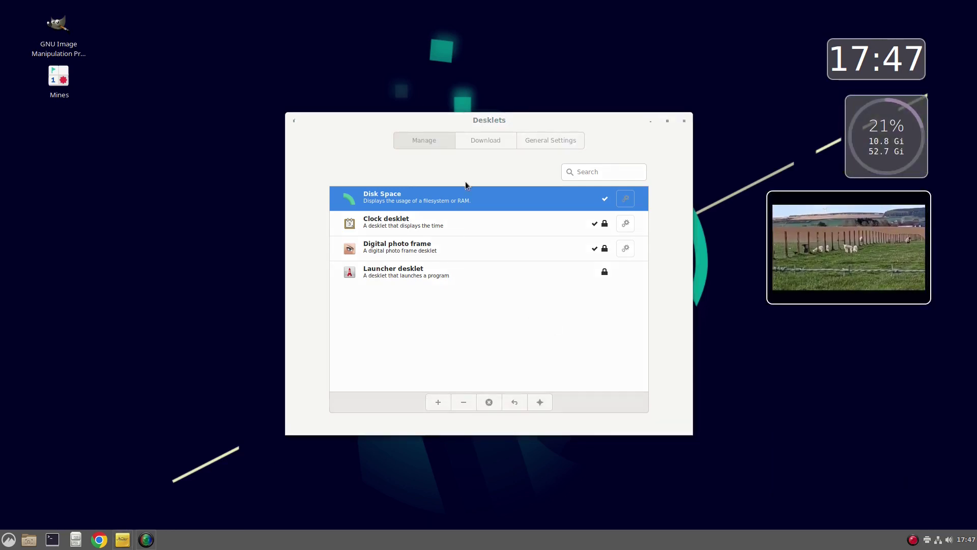
Step: Install the Weather Desklet and add it to the desktop, showing London at 17°C
left_click(476, 141)
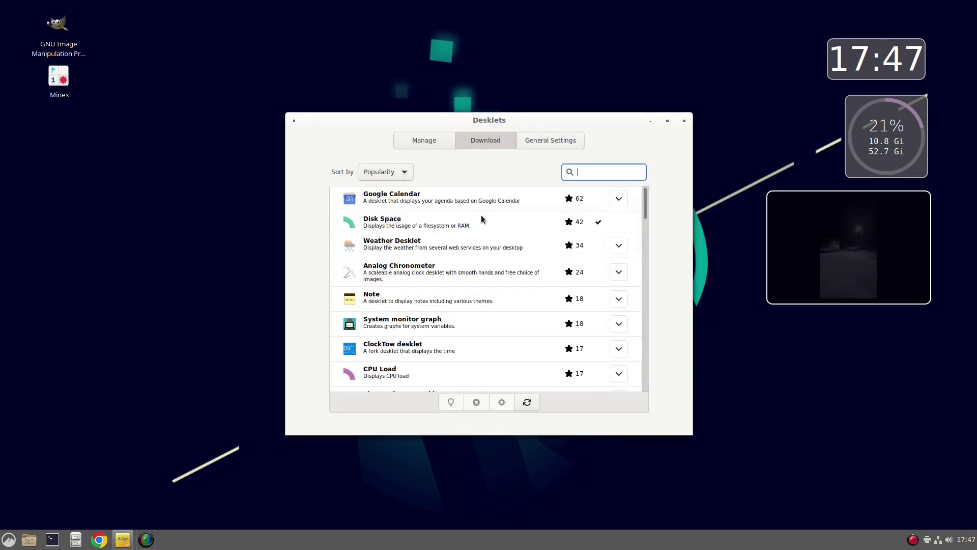
left_click(403, 244)
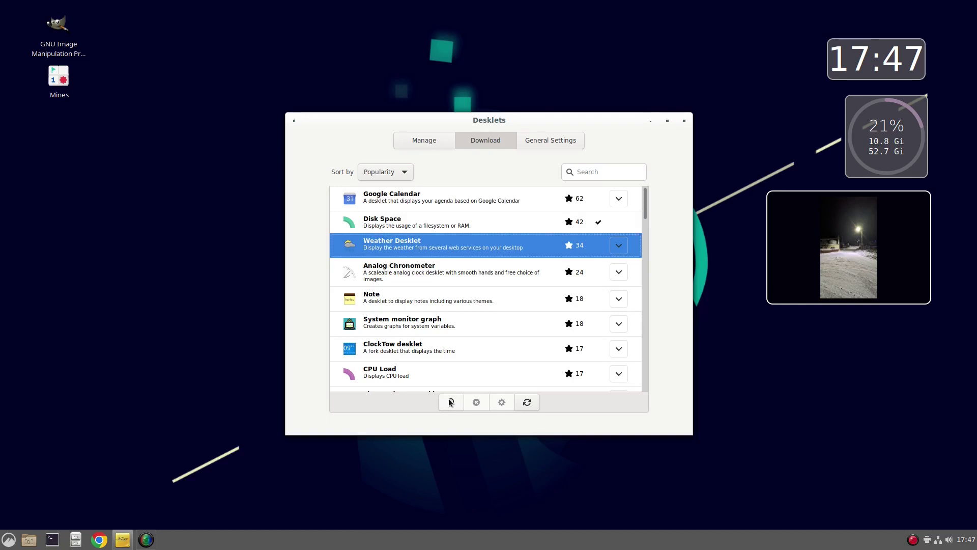
left_click(621, 247)
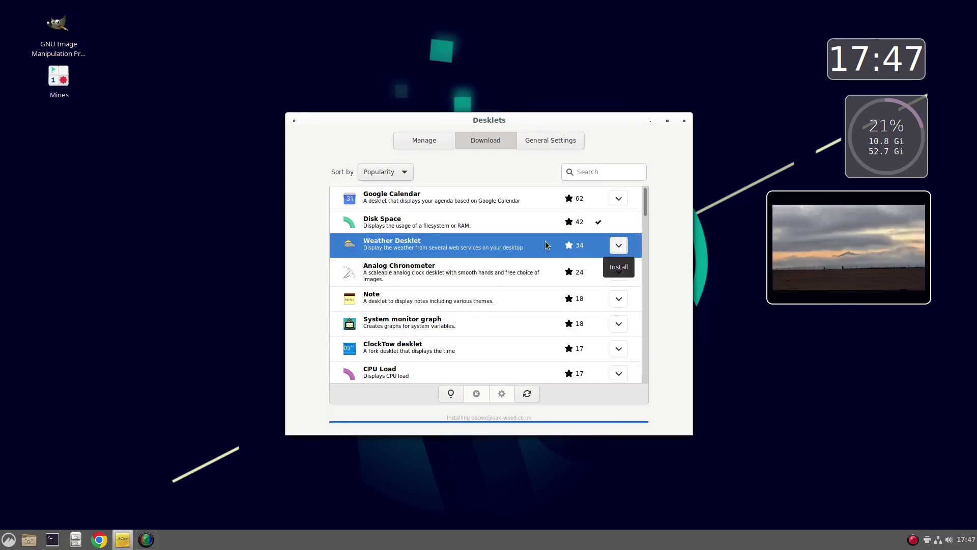
left_click(413, 141)
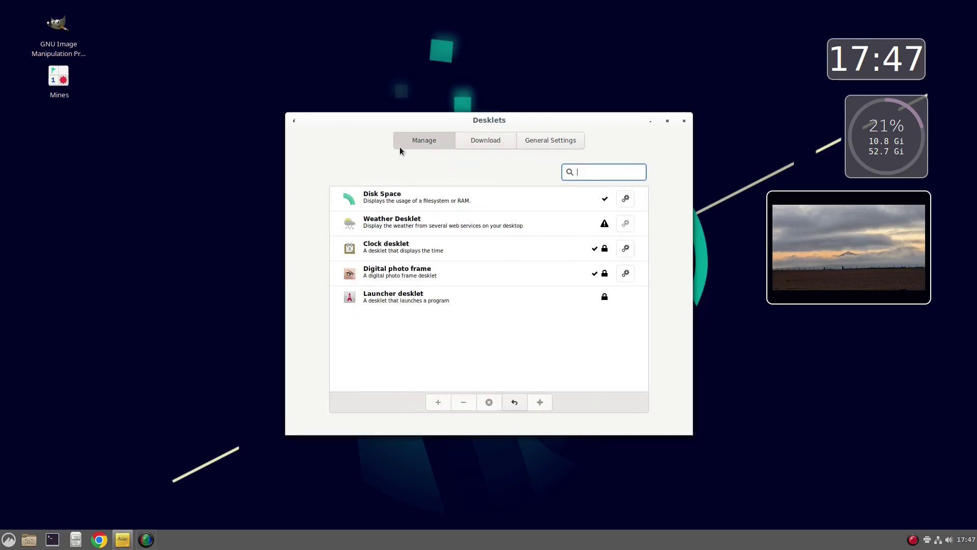
left_click(400, 220)
left_click(438, 402)
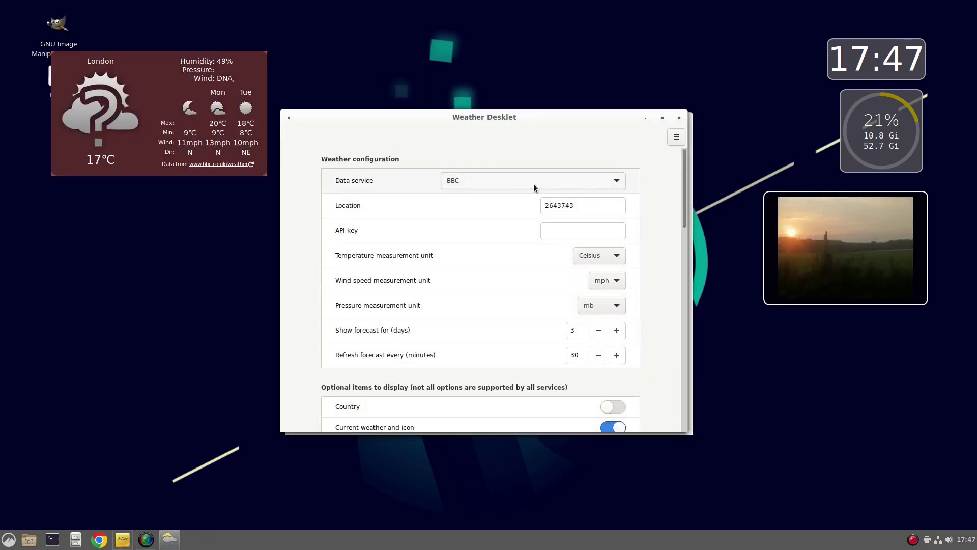
Step: Replace the weather location with Aberdeen, then erase it again
left_click(583, 201)
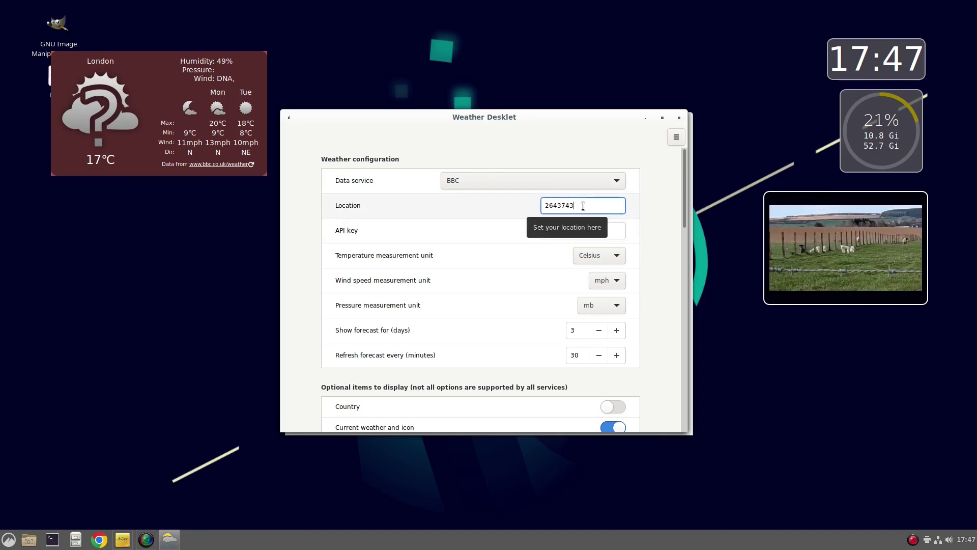
left_click_drag(583, 205, 467, 206)
type("Aberdeen")
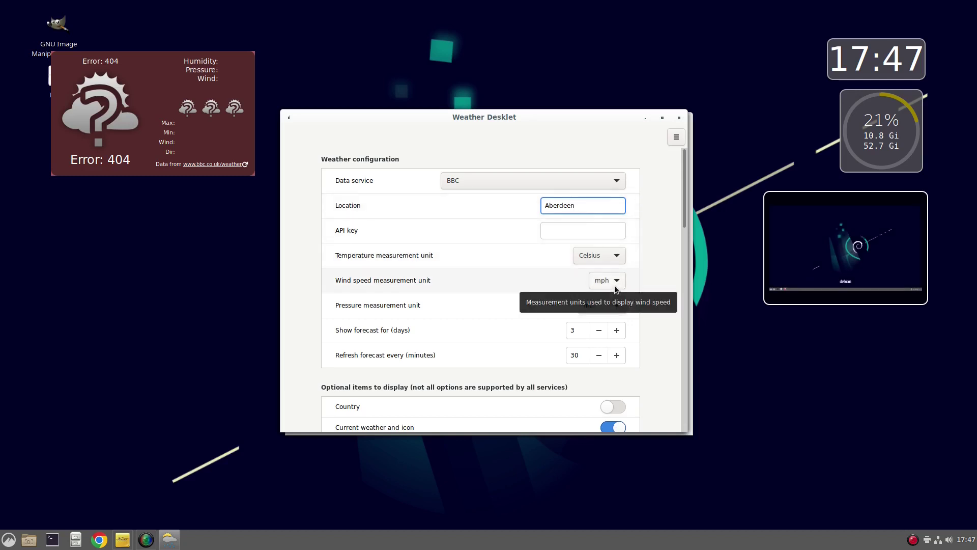
key("BackSpace")
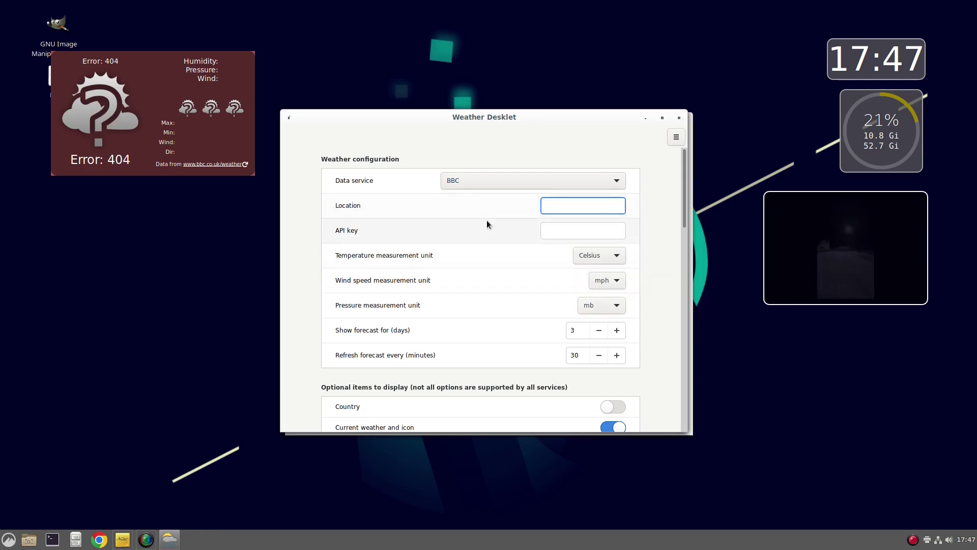
Step: Keep BBC as the weather data service and scroll through the remaining settings
left_click(613, 184)
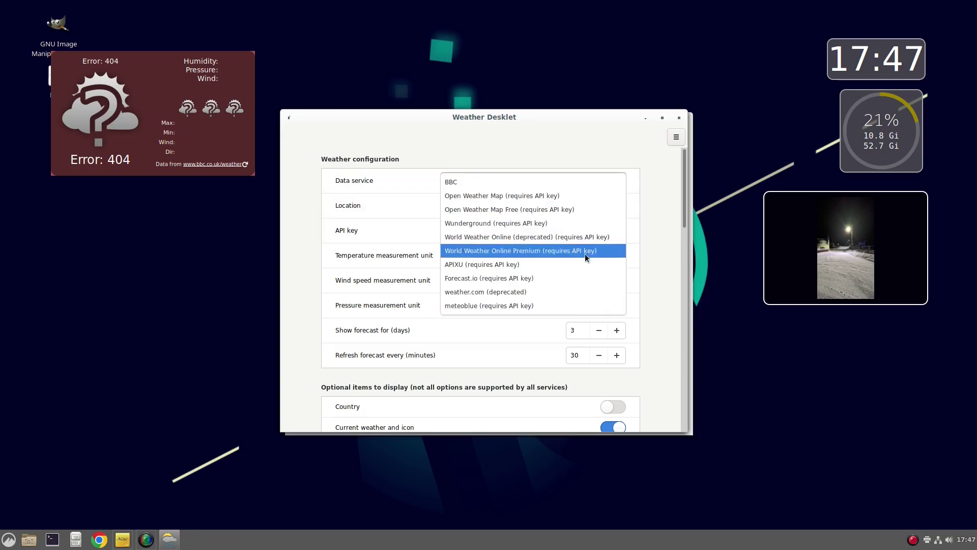
left_click(613, 169)
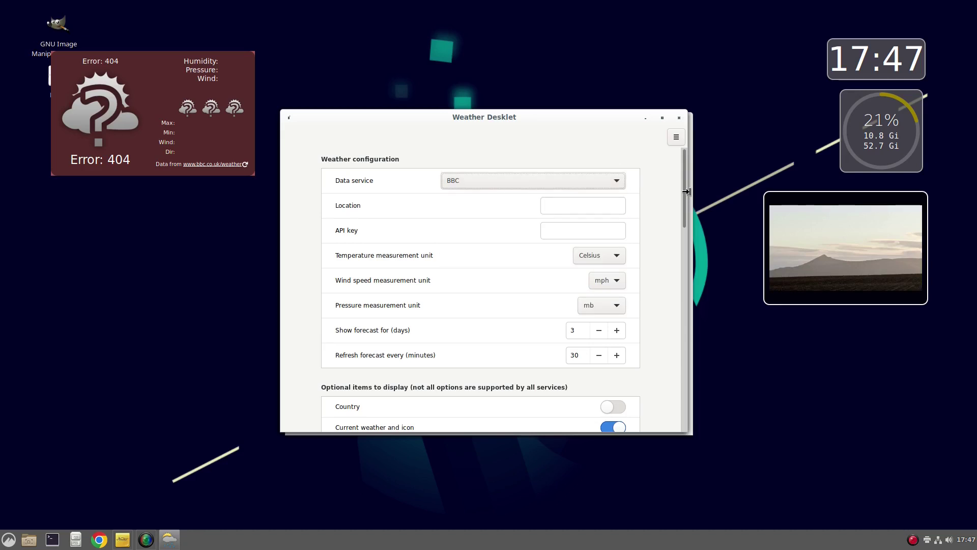
left_click_drag(684, 187, 676, 246)
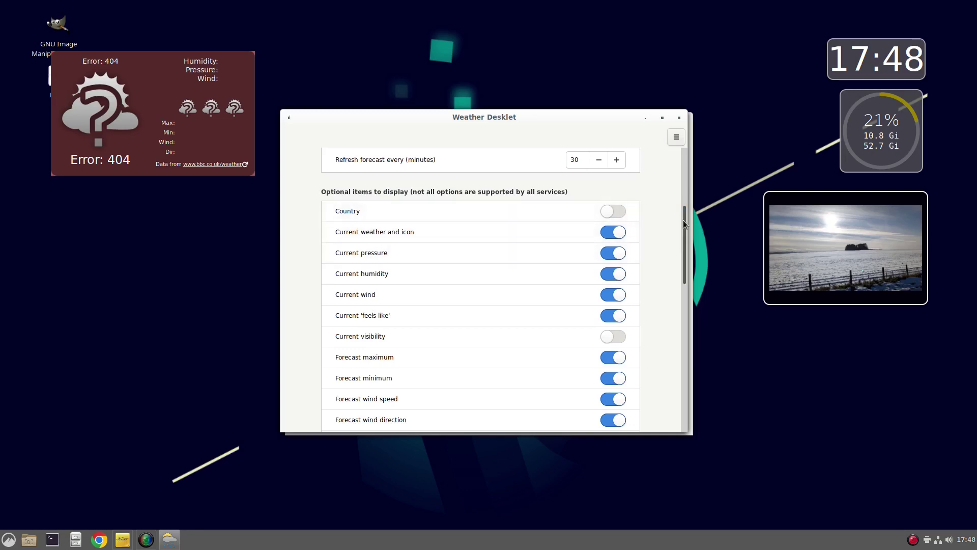
left_click_drag(683, 220, 665, 387)
Step: Close the weather settings and remove the weather desklet from the desktop
left_click(680, 118)
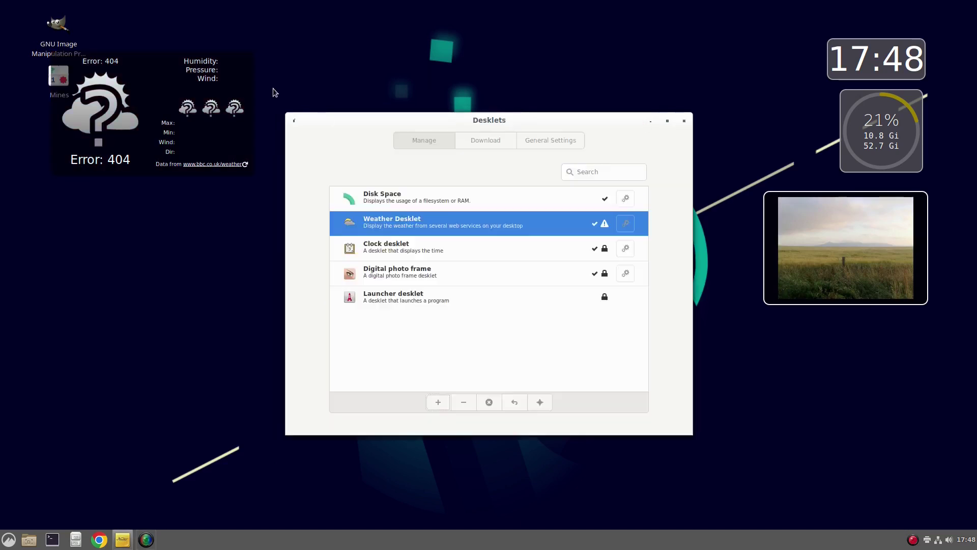
right_click(199, 101)
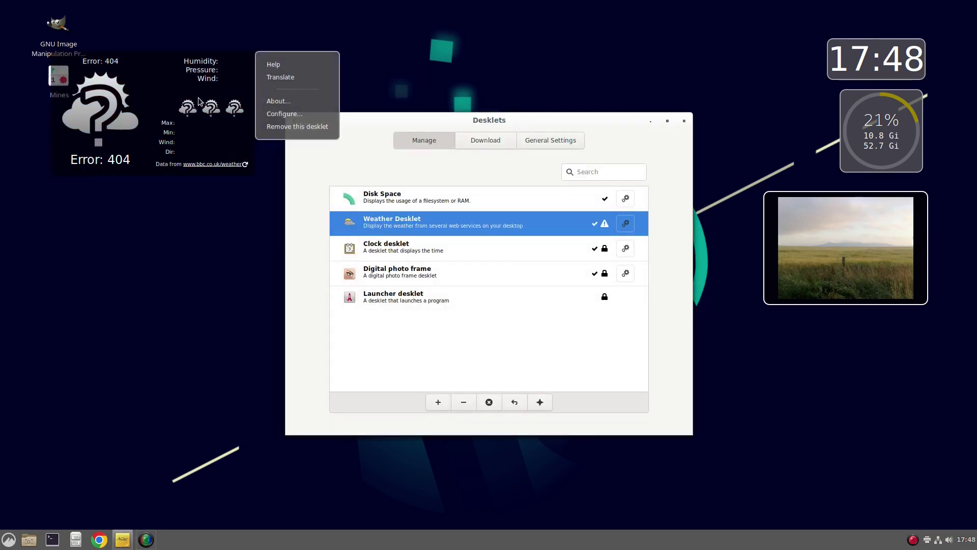
left_click(285, 126)
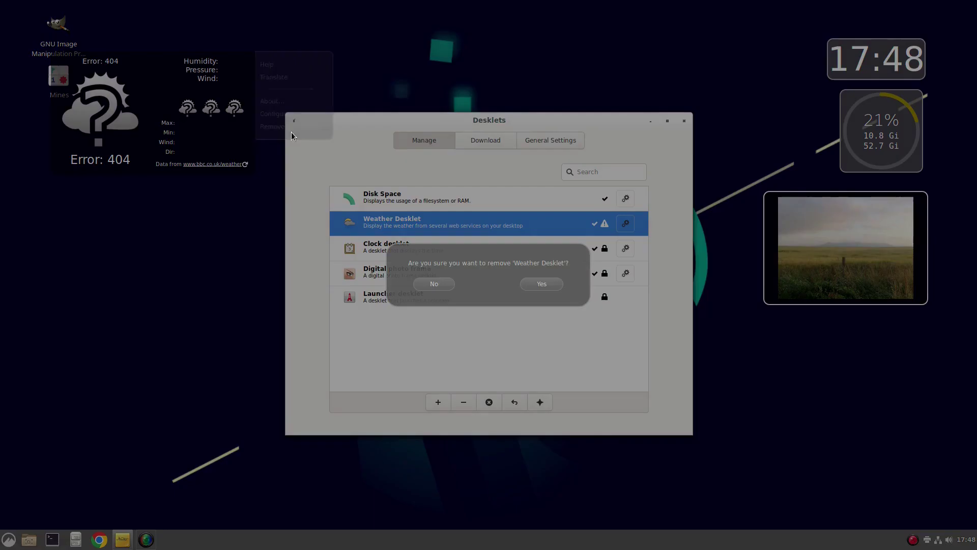
left_click(539, 288)
Step: Install the System monitor graph desklet from the download list
left_click(490, 141)
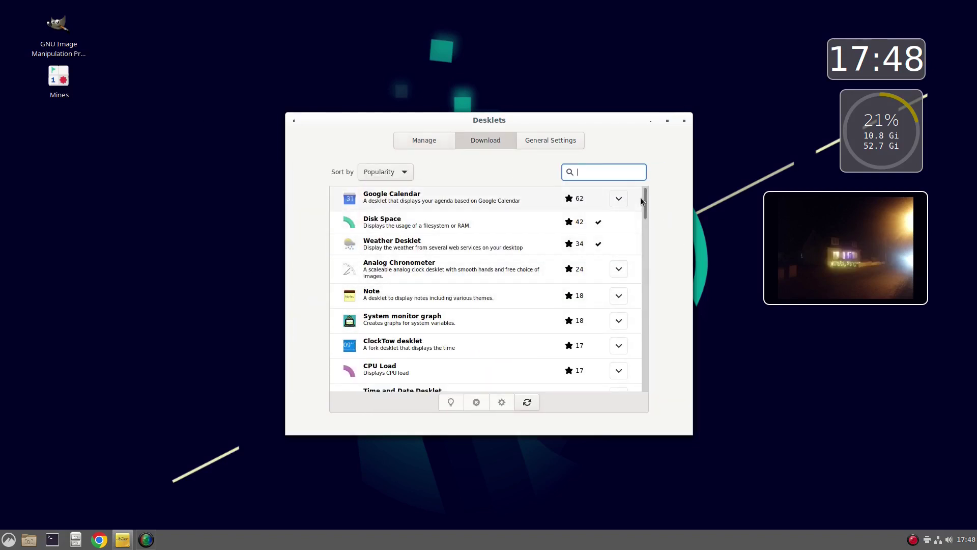
scroll(646, 224, "down", 3)
scroll(647, 225, "down", 2)
scroll(647, 225, "up", 2)
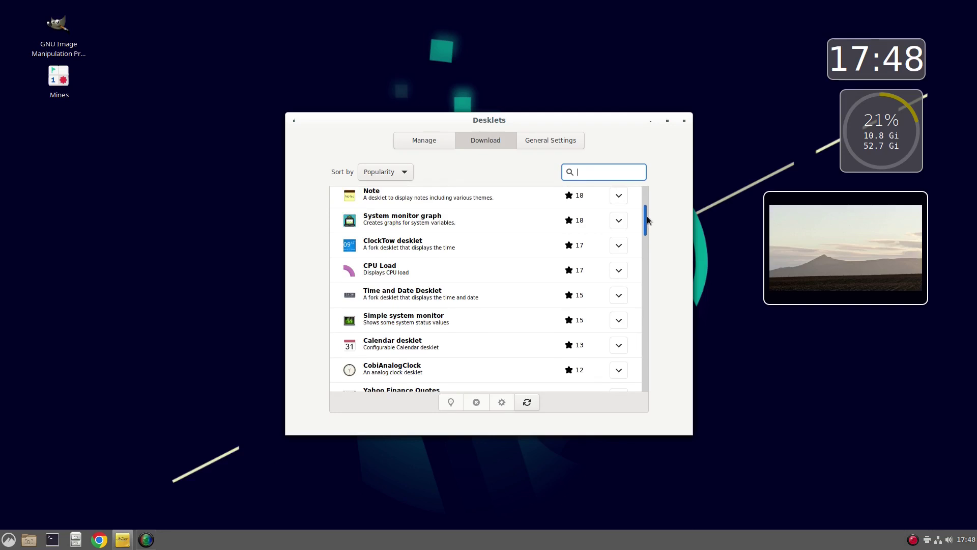
left_click(361, 224)
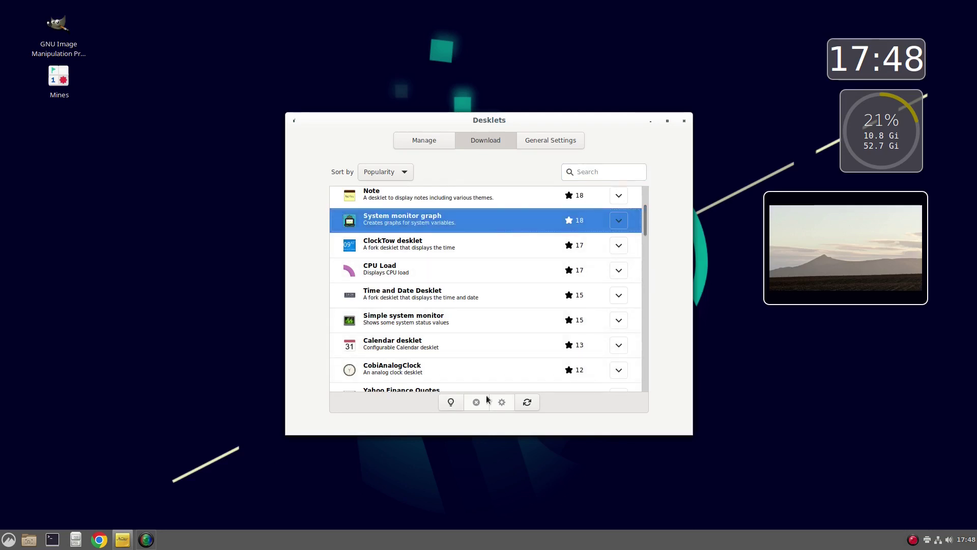
left_click(619, 220)
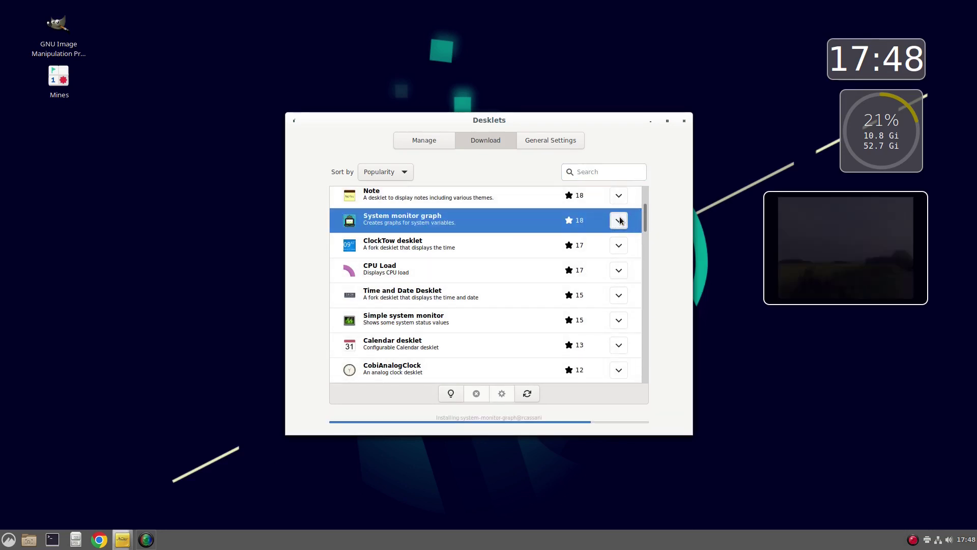
Step: Add the System monitor graph desklet and place it under the photo frame
left_click(424, 140)
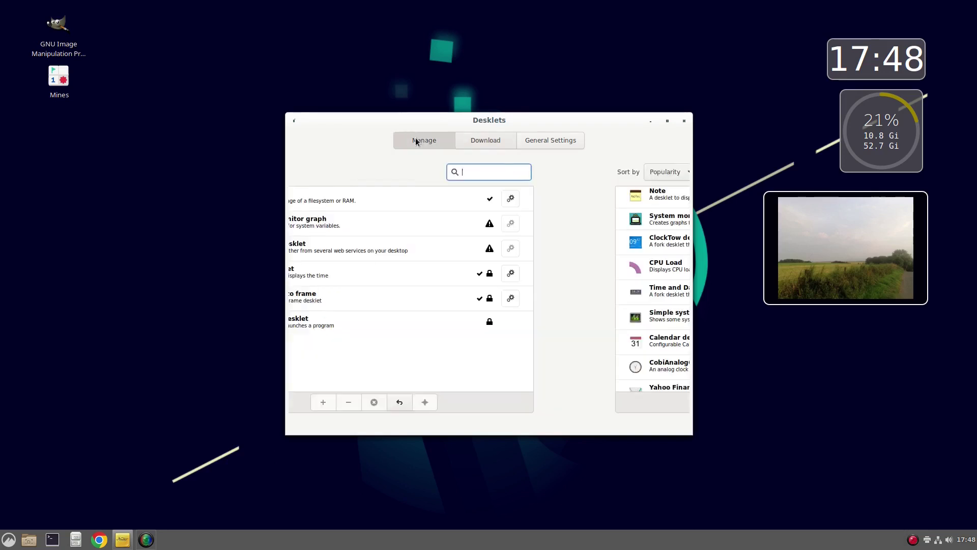
left_click(386, 222)
left_click(438, 403)
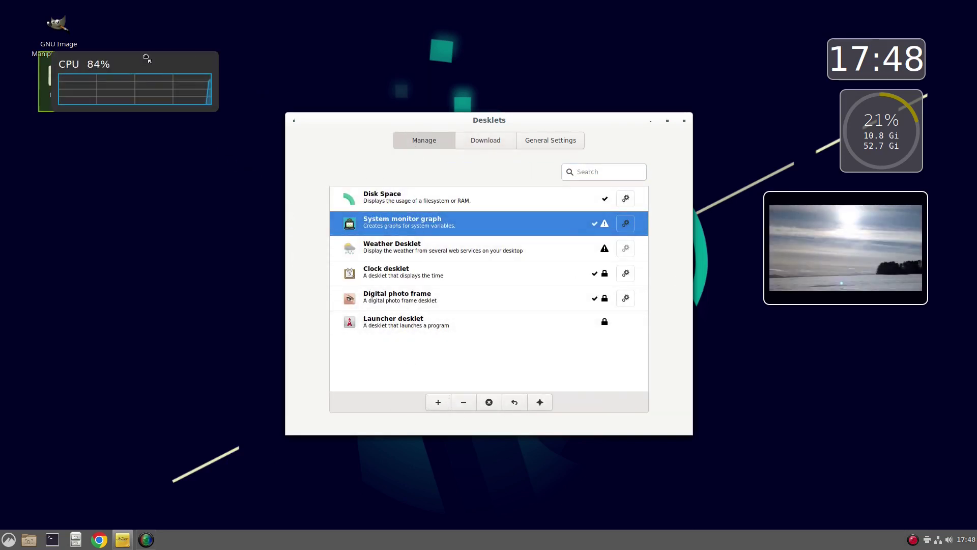
left_click_drag(148, 59, 855, 320)
Step: Browse more of the downloadable desklets, then close the Desklets manager
left_click(500, 141)
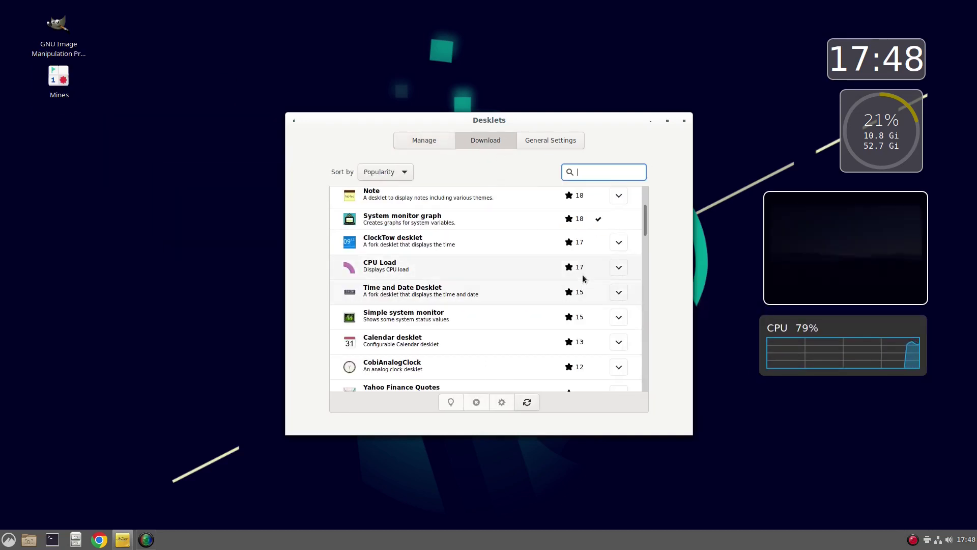
left_click_drag(642, 224, 643, 256)
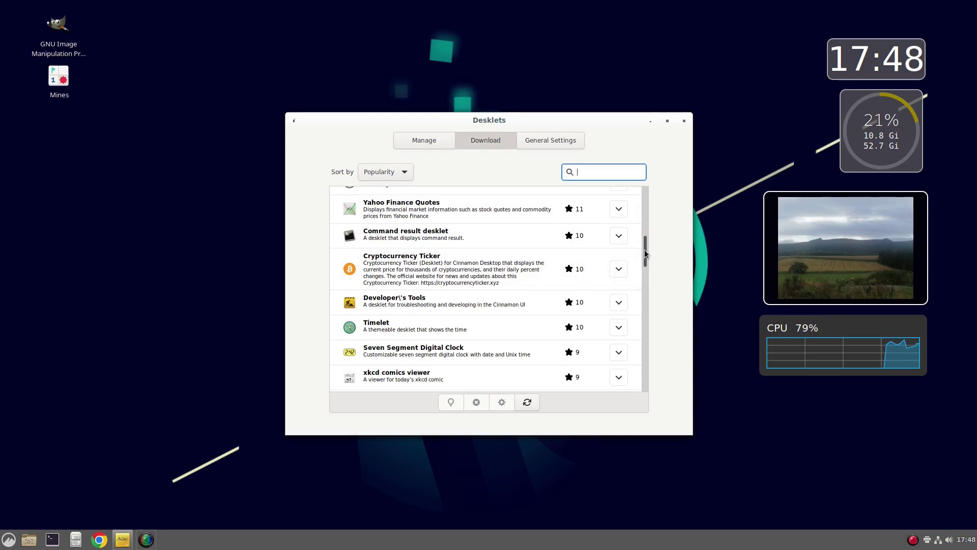
scroll(646, 253, "down", 1)
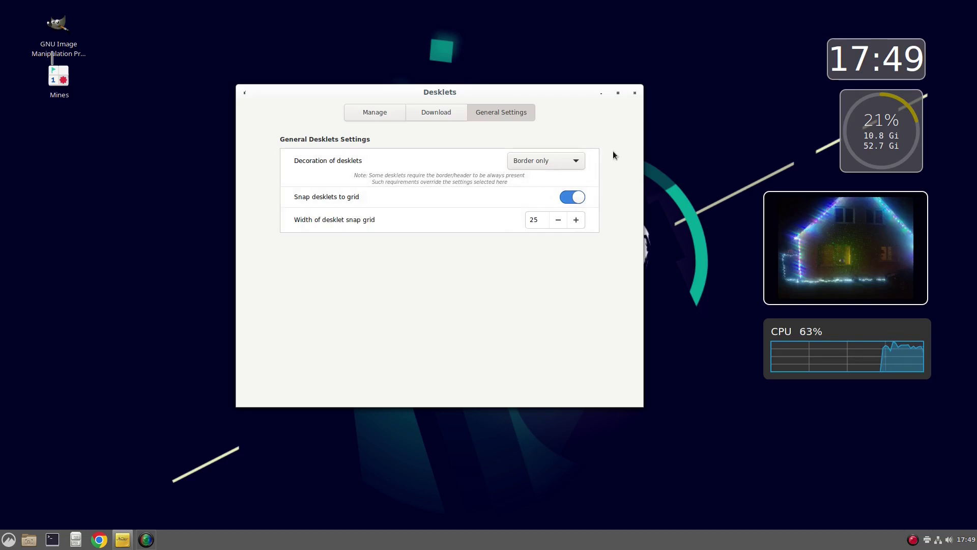
left_click(634, 93)
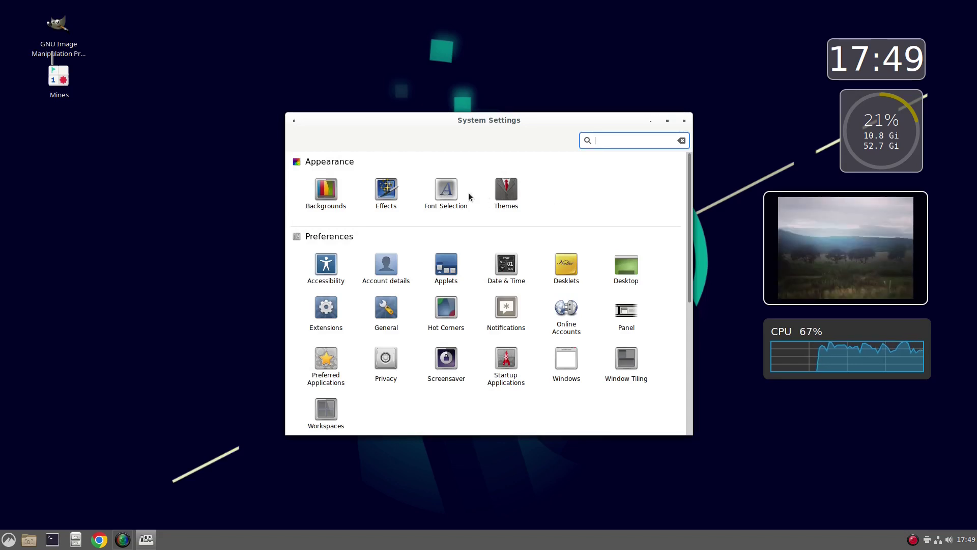
Step: Browse the Adwaita, Backgrounds, Homeworld and Pictures wallpaper collections in Backgrounds
left_click(327, 191)
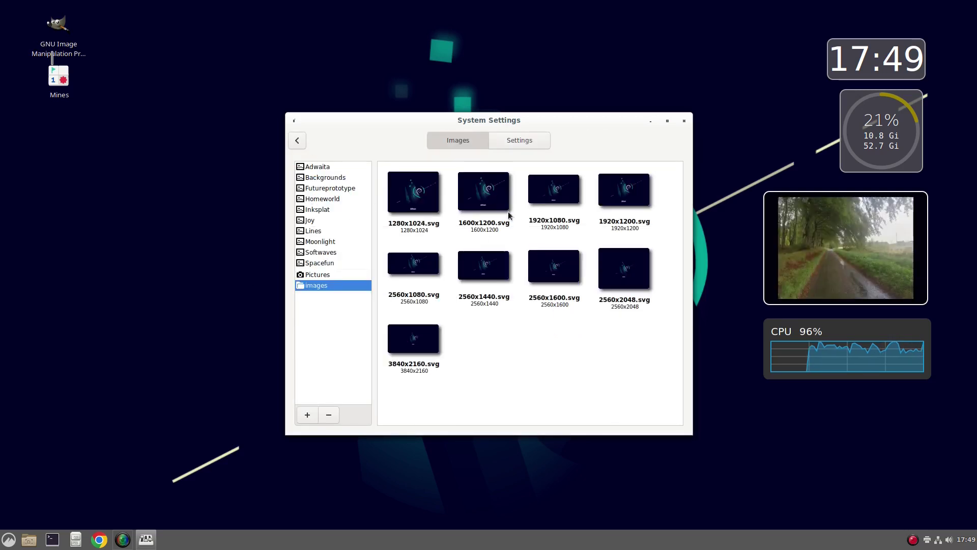
left_click(327, 166)
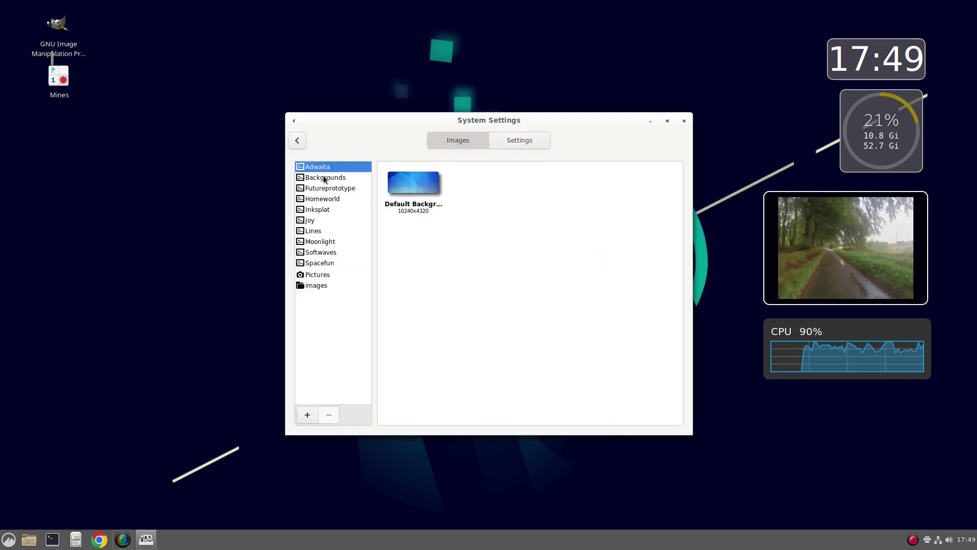
left_click(323, 177)
left_click(323, 198)
left_click(316, 287)
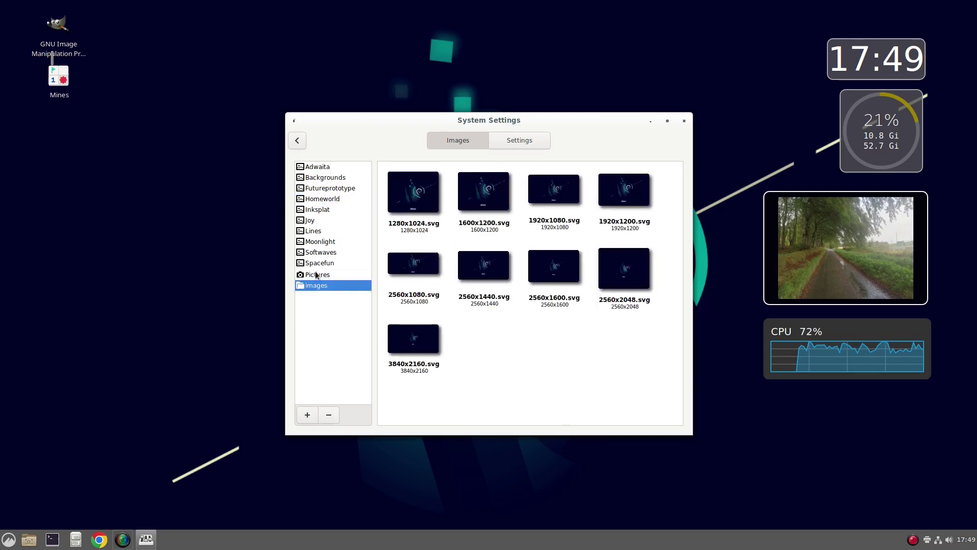
left_click(315, 273)
Step: Start adding a wallpaper folder, cancel it, and return to the settings overview
left_click(306, 419)
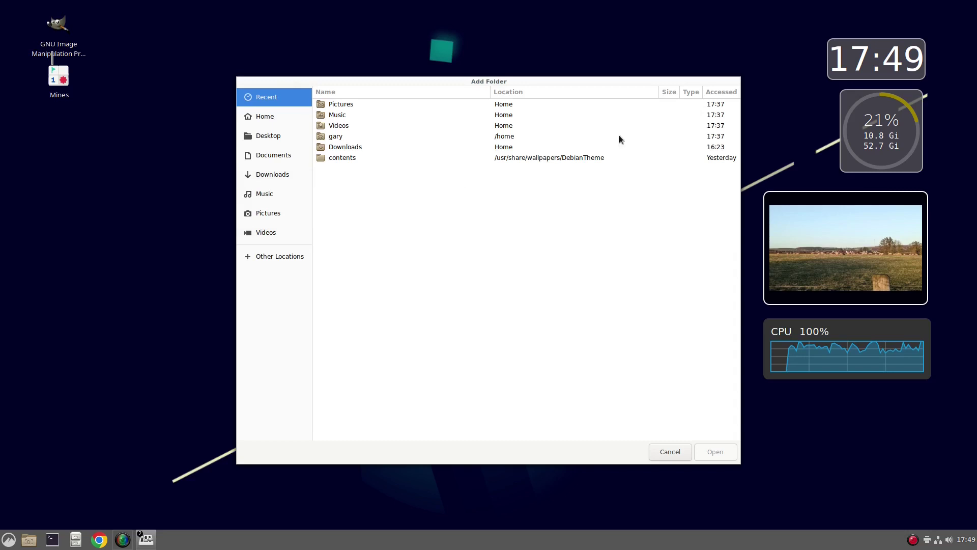
left_click(670, 451)
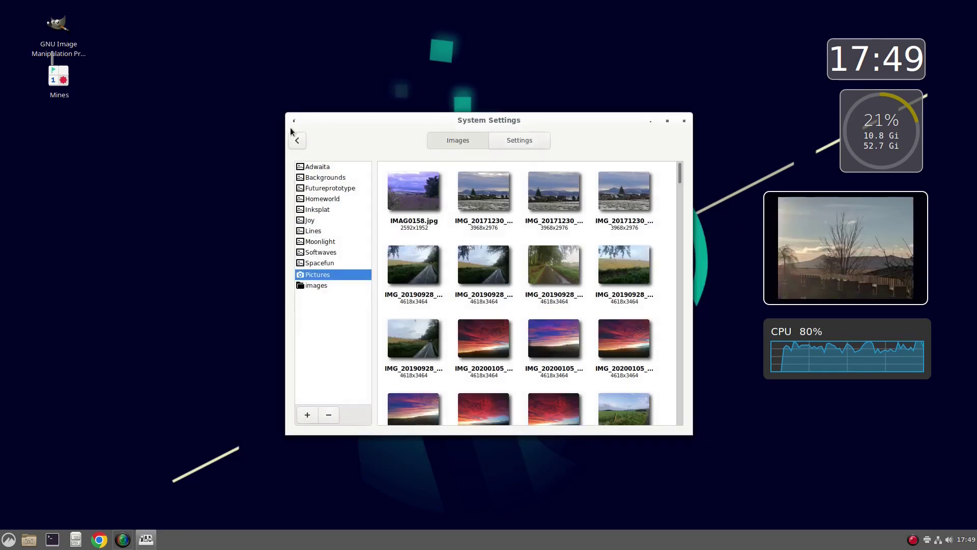
left_click(295, 146)
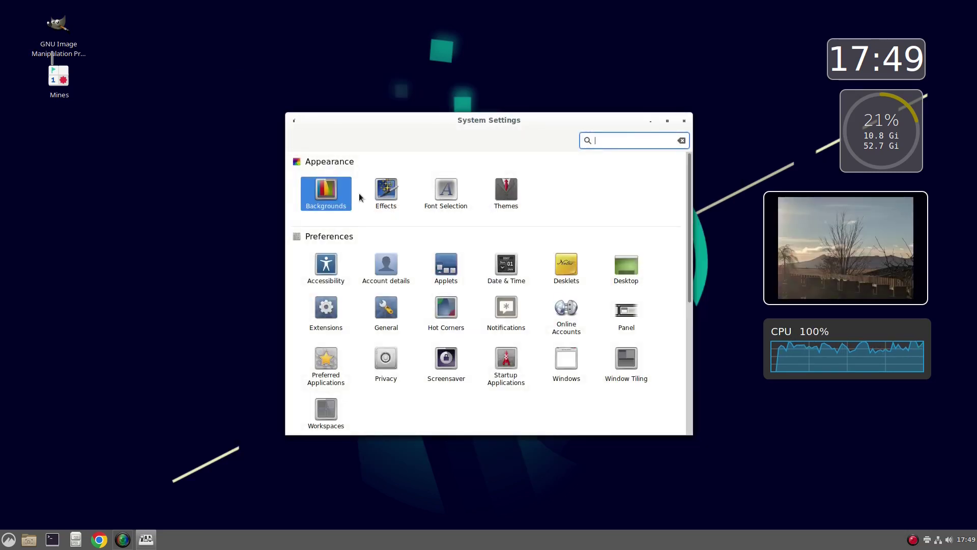
left_click(392, 191)
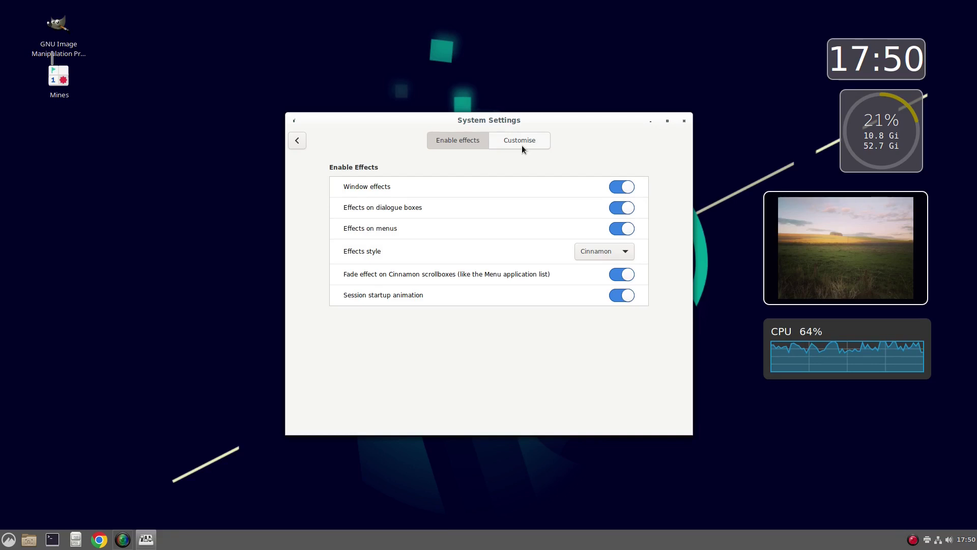
left_click(628, 257)
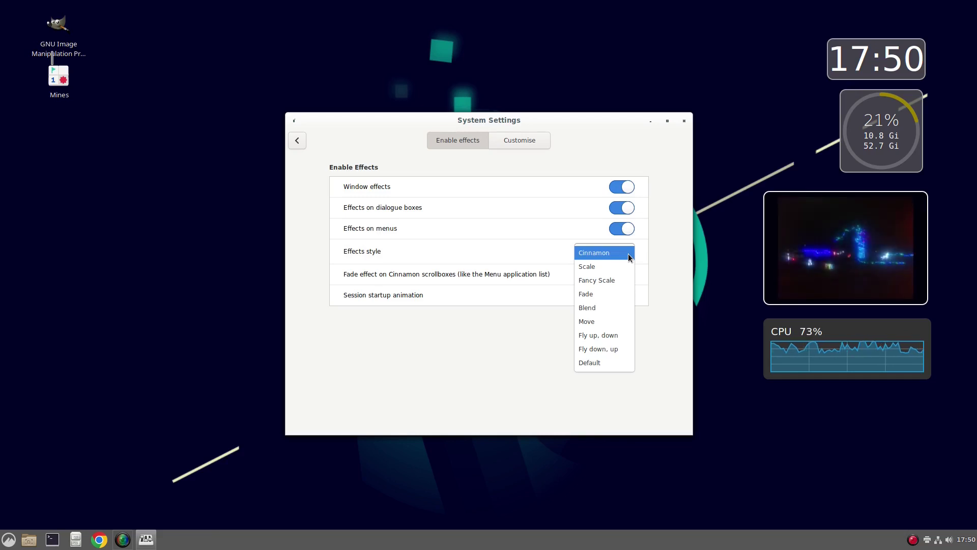
left_click(660, 245)
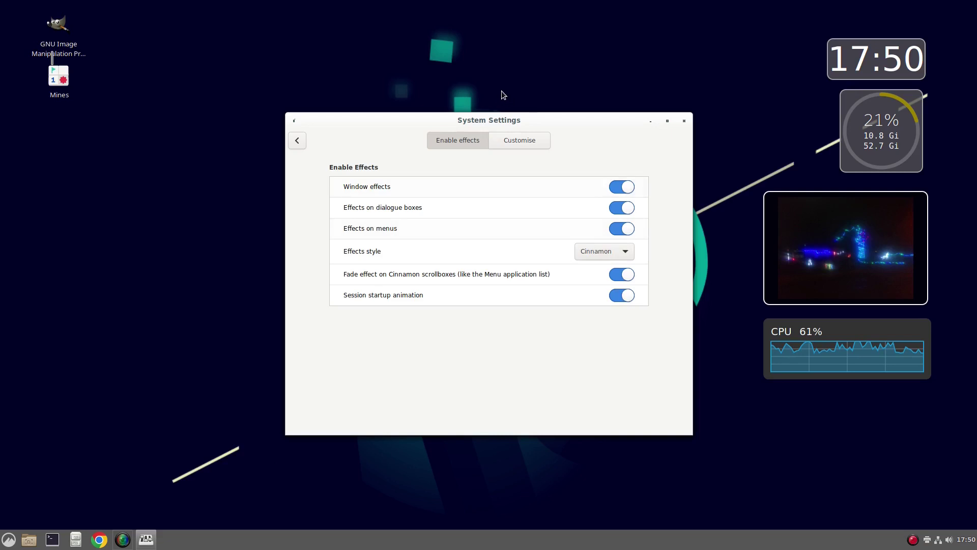
left_click(298, 141)
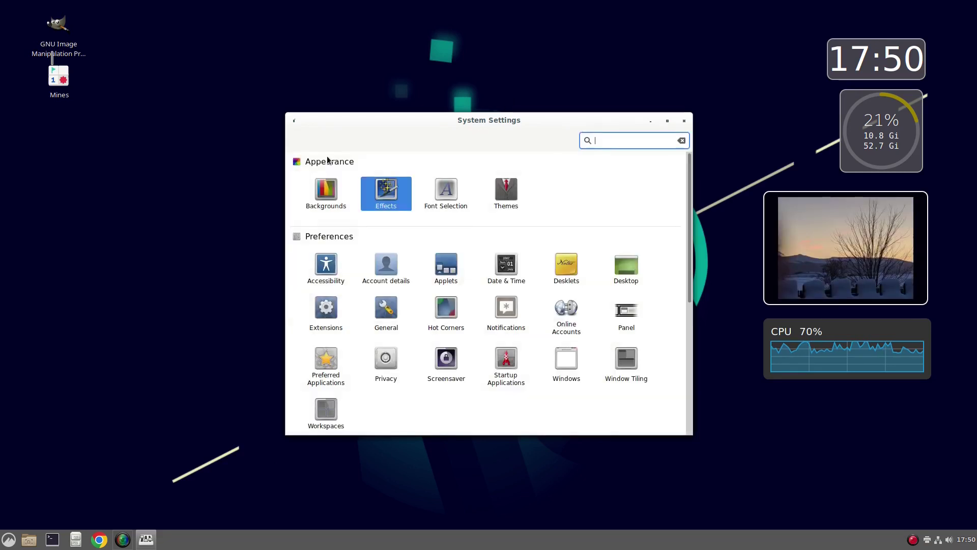
Step: Under Themes > Add/Remove, refresh the outdated cache and install Windows 10 Light Theme
left_click(511, 193)
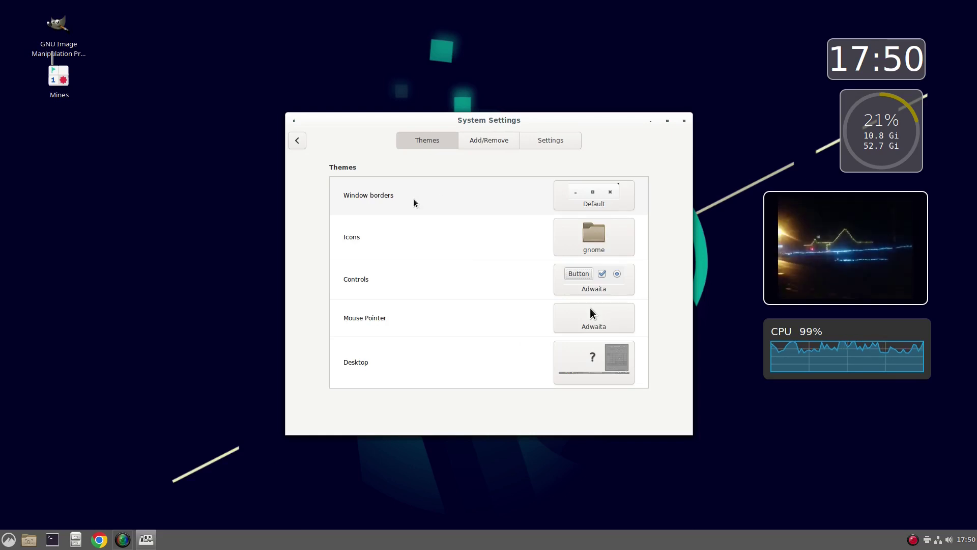
left_click(489, 136)
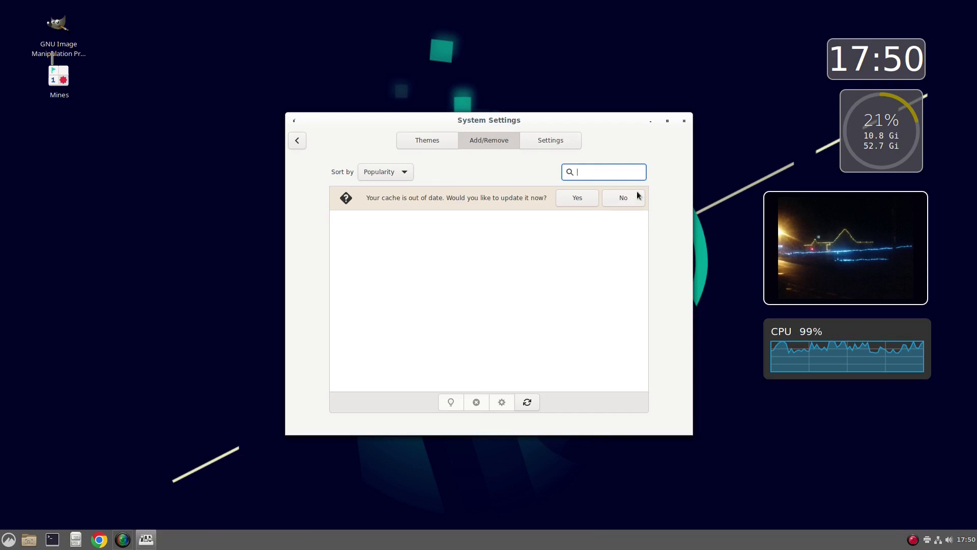
left_click(577, 197)
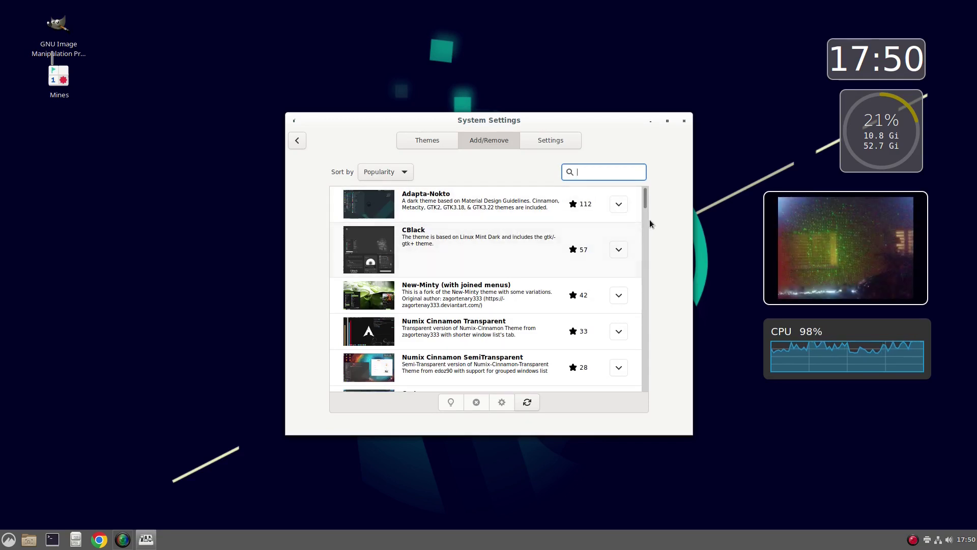
left_click_drag(645, 204, 645, 214)
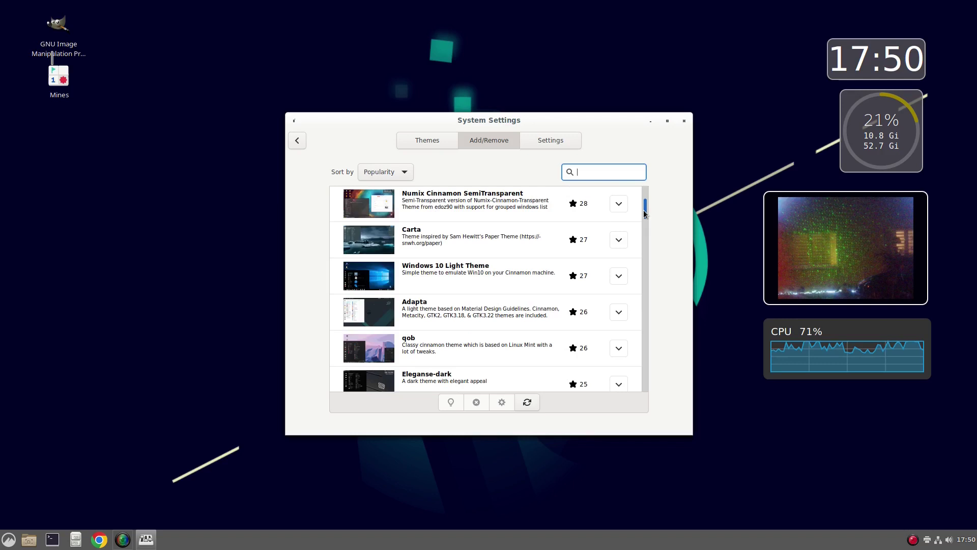
left_click(476, 270)
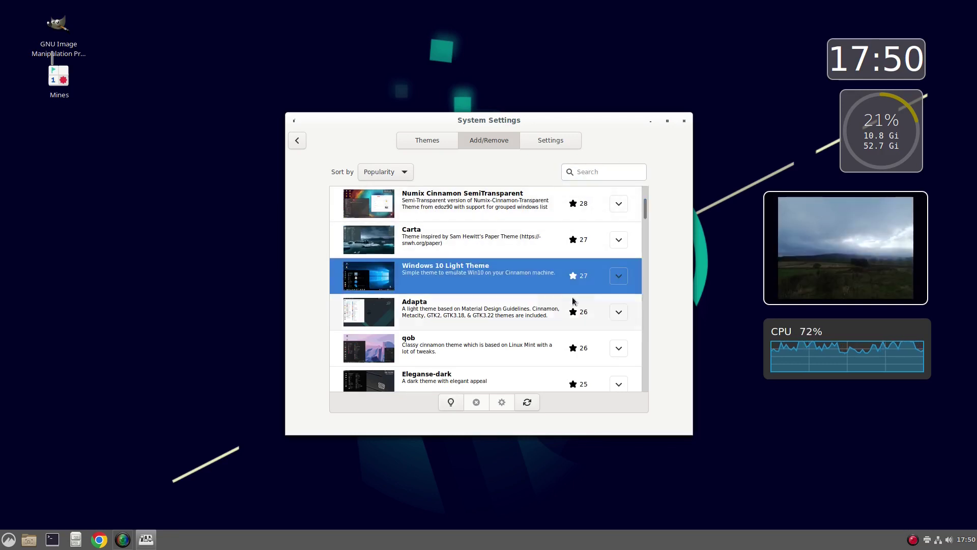
left_click(618, 277)
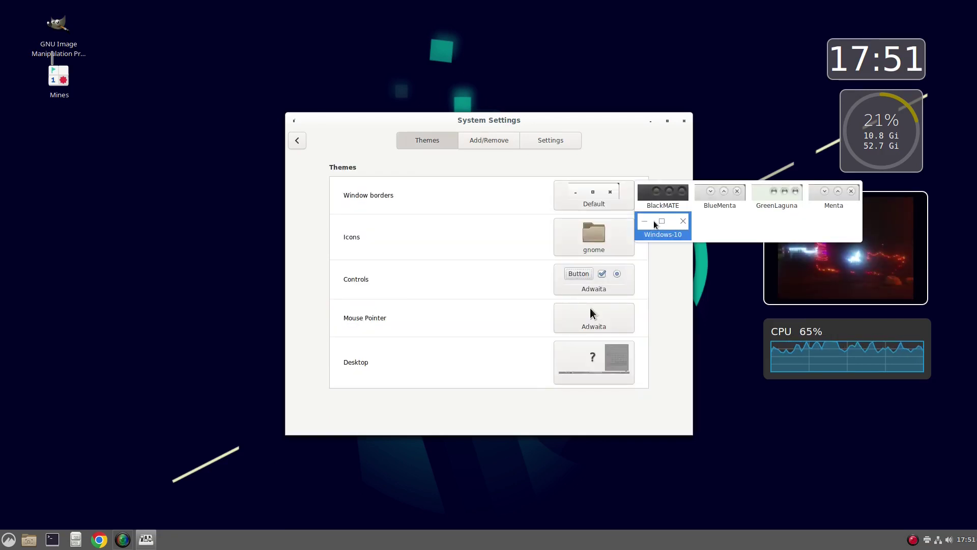
Step: Set window borders and controls to the Windows-10 theme
left_click(655, 225)
left_click(584, 246)
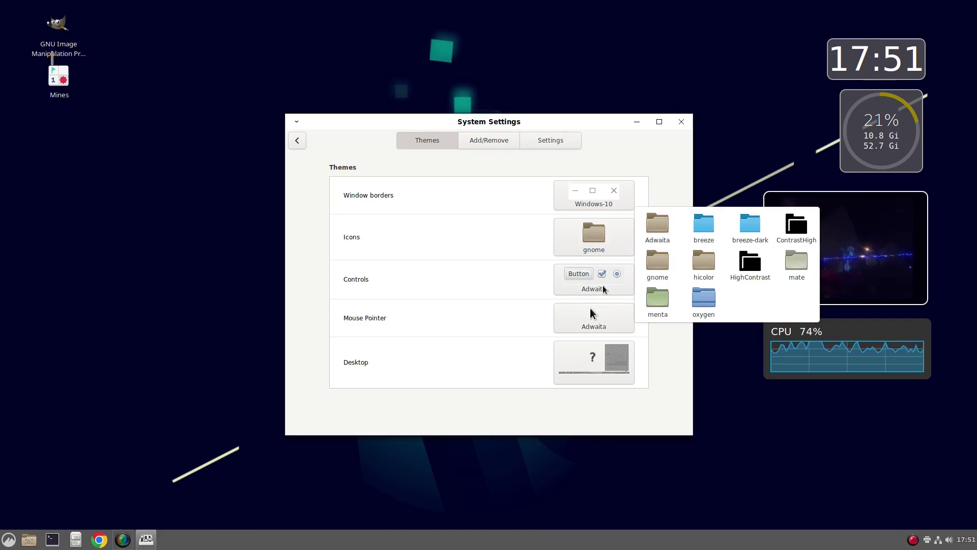
left_click(599, 290)
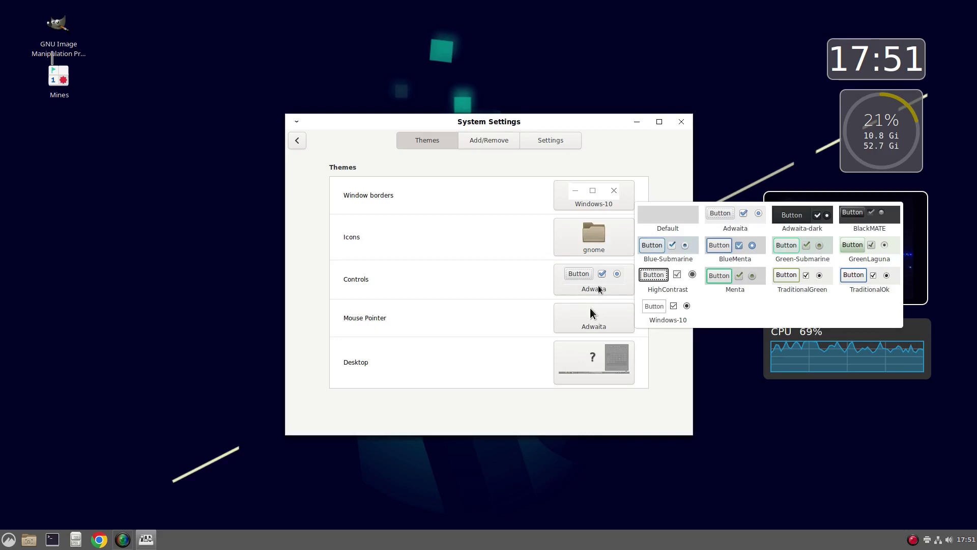
key("Down")
key("Return")
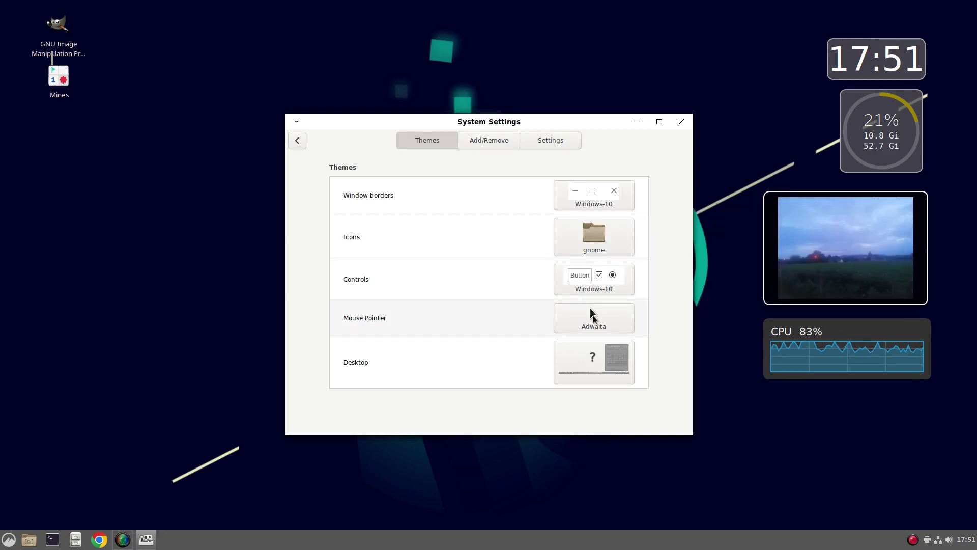
Step: Set the desktop theme to Windows-10, keeping the Adwaita pointer and gnome icons
left_click(594, 316)
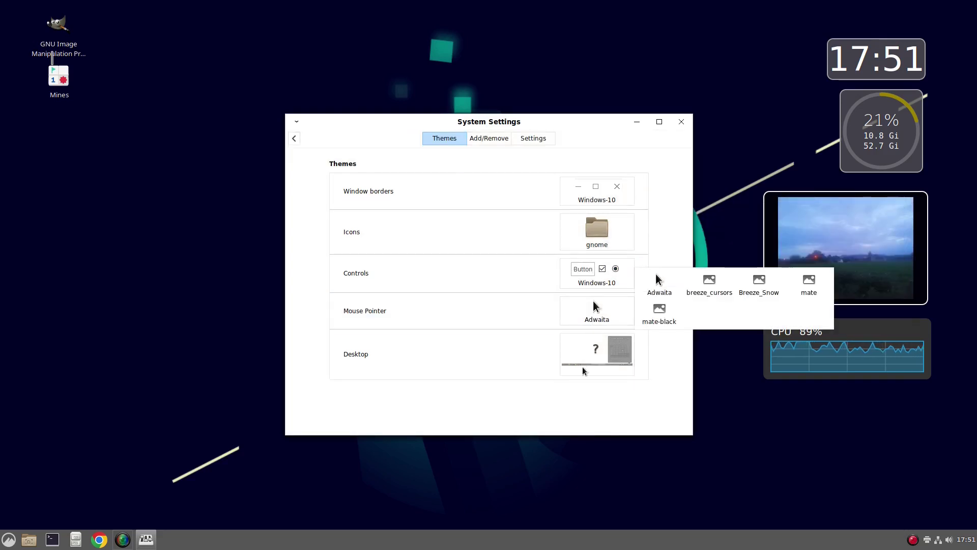
left_click(573, 356)
left_click(573, 357)
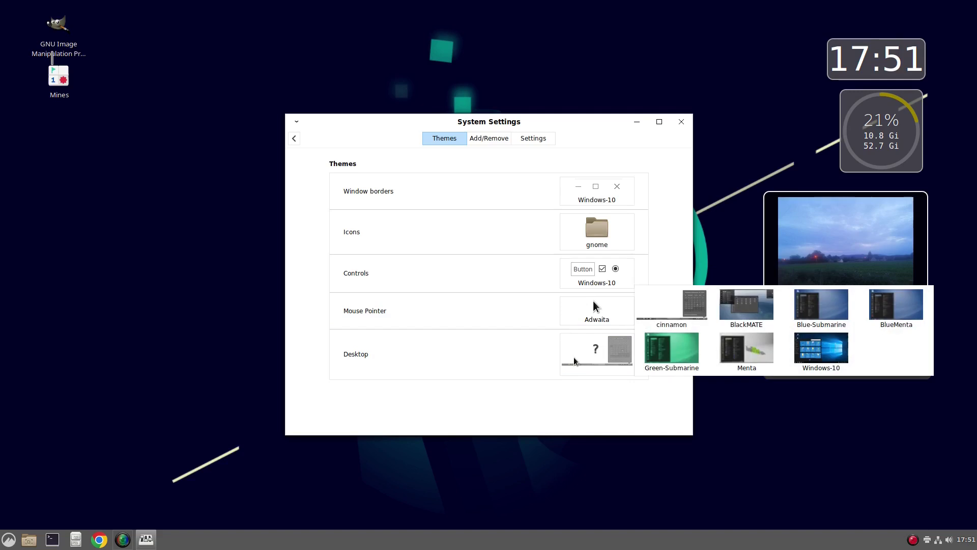
left_click(810, 360)
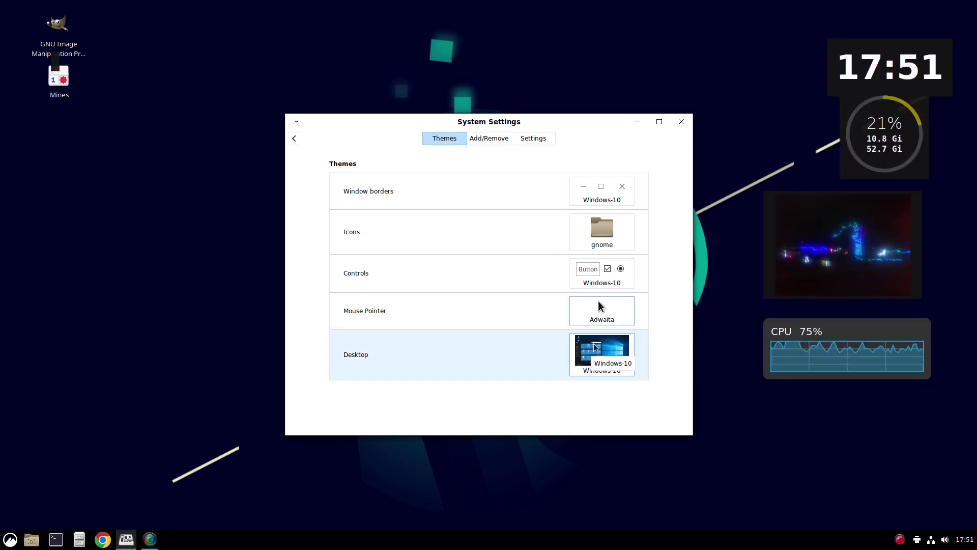
left_click(606, 233)
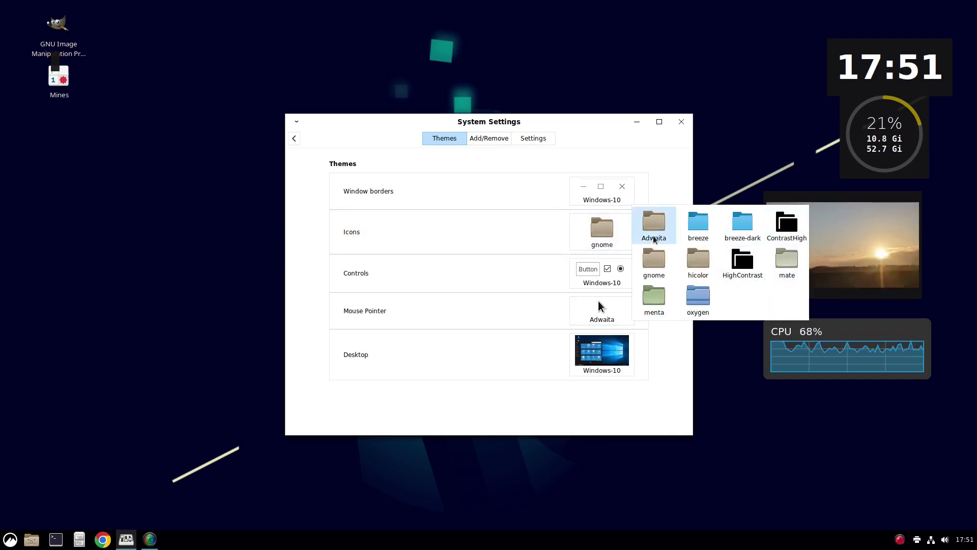
left_click(482, 208)
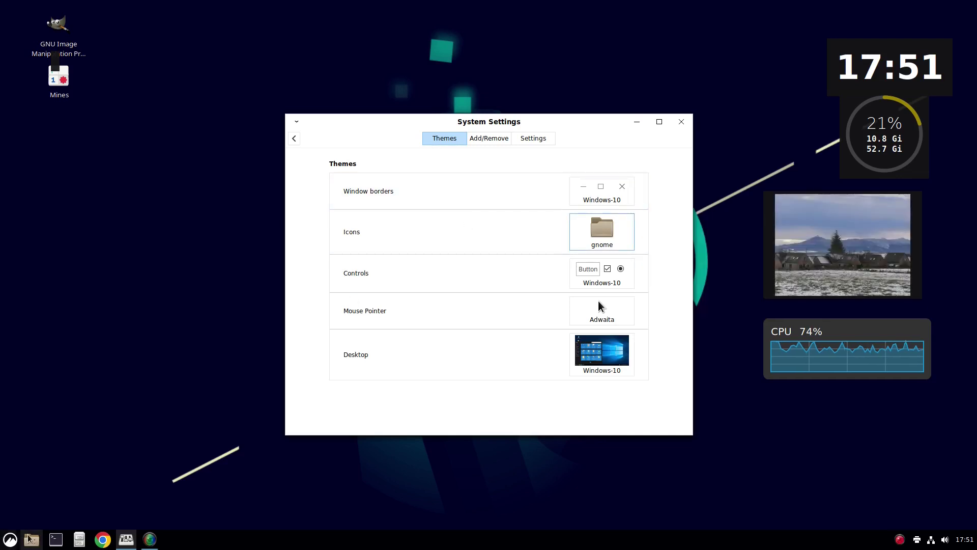
Step: Open the applications menu and close it again
left_click(11, 540)
mouse_move(70, 372)
mouse_move(68, 352)
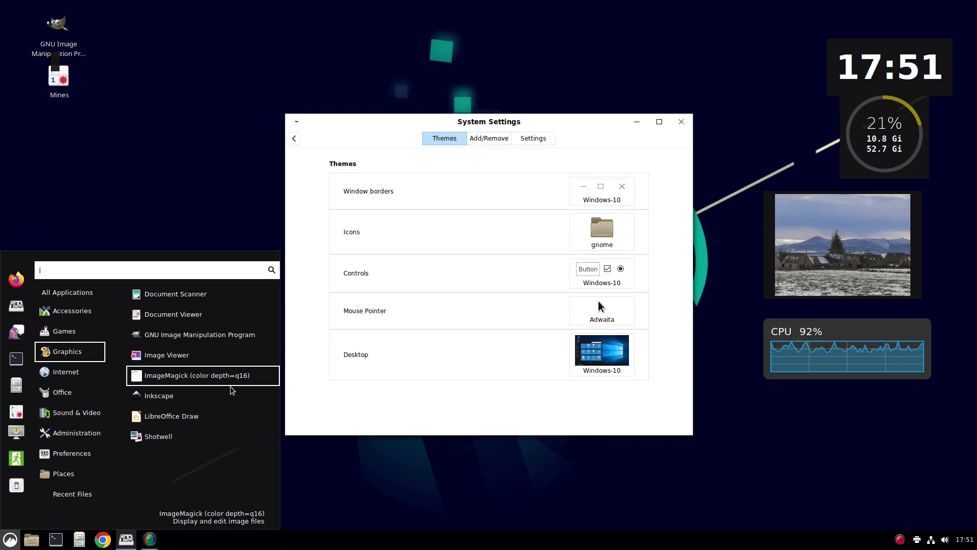
left_click(108, 188)
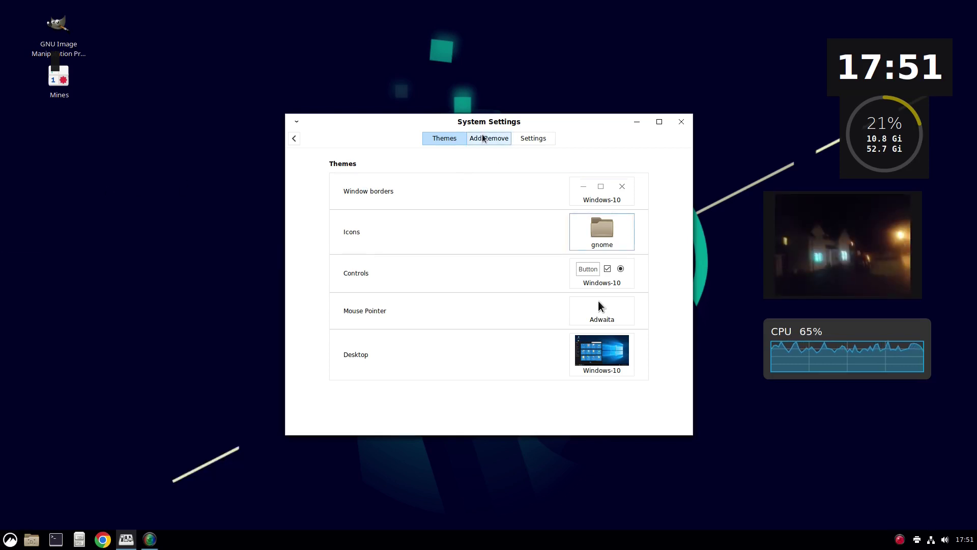
Step: Look through the Accessibility keyboard and typing assistance options
key("alt+Left")
left_click(330, 263)
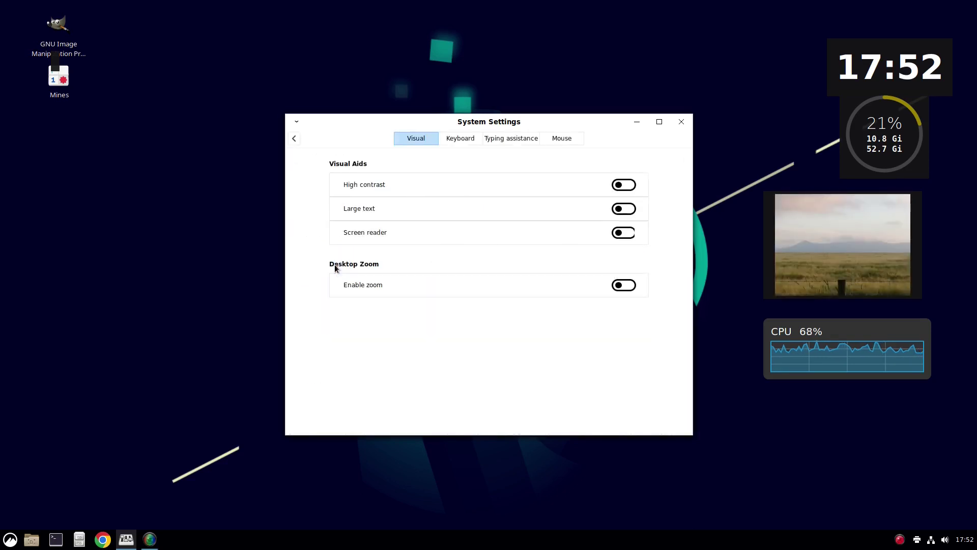
left_click(454, 138)
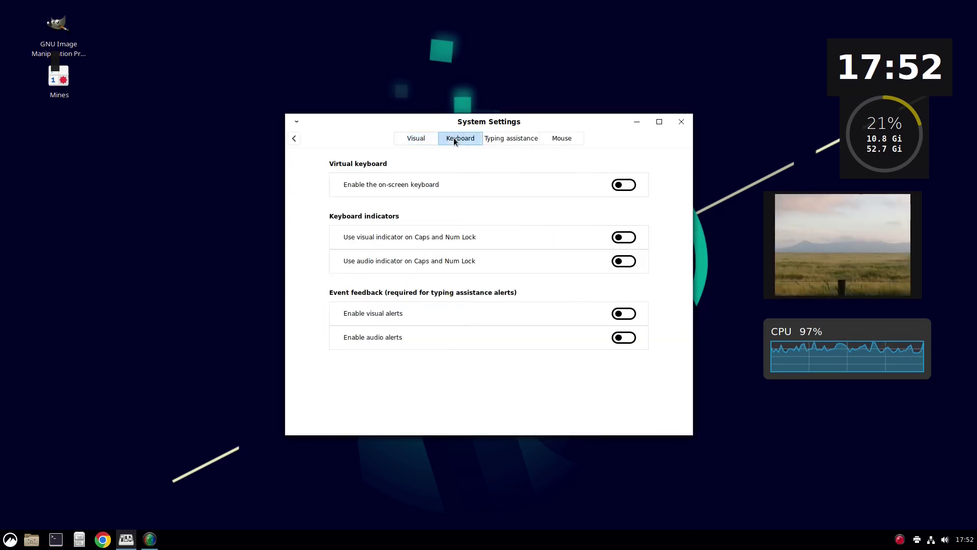
left_click(496, 140)
left_click(294, 139)
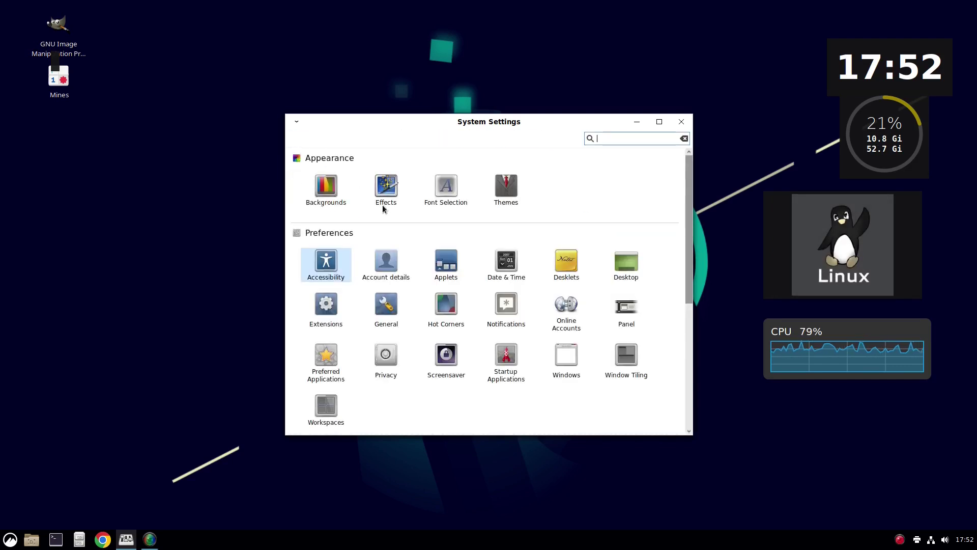
Step: View Account details and Date & Time (Europe/London), returning to the overview each time
left_click(389, 272)
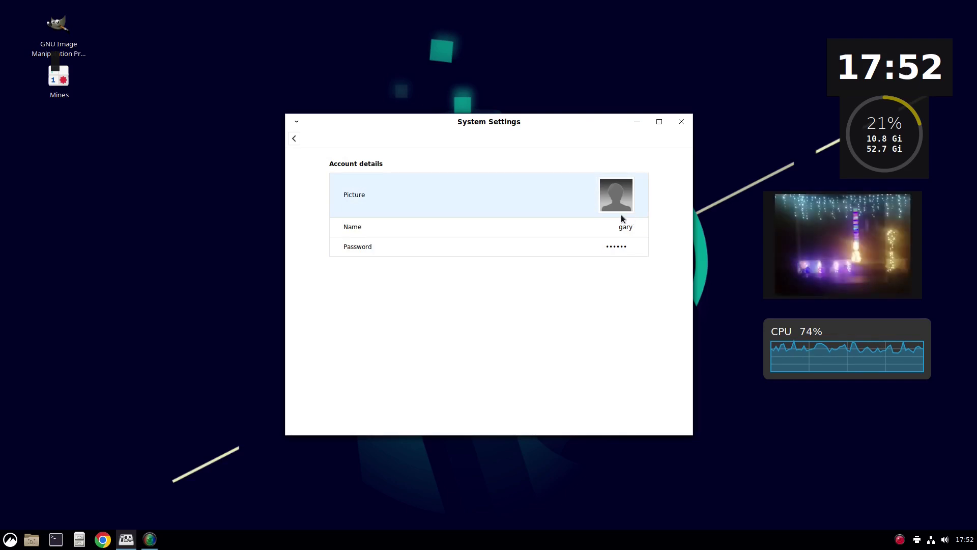
left_click(293, 139)
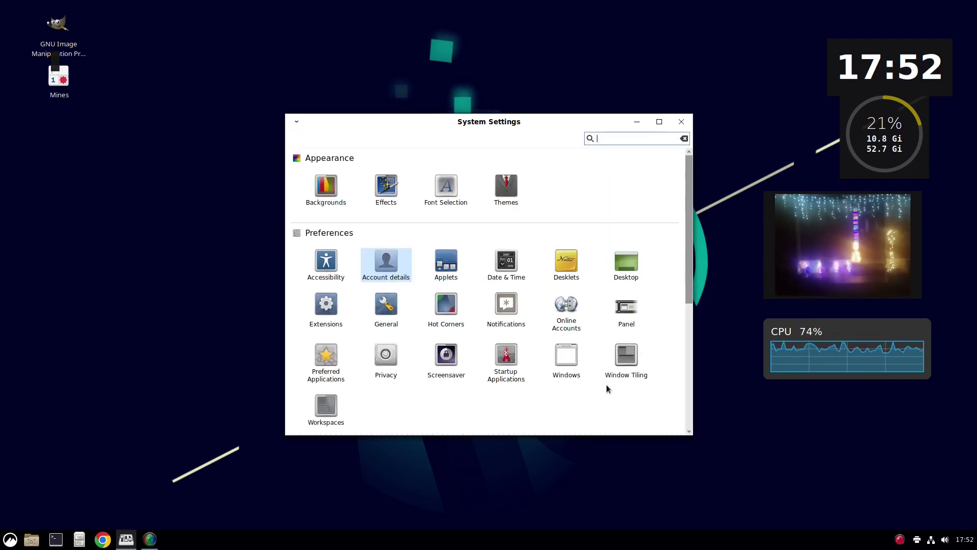
left_click(507, 263)
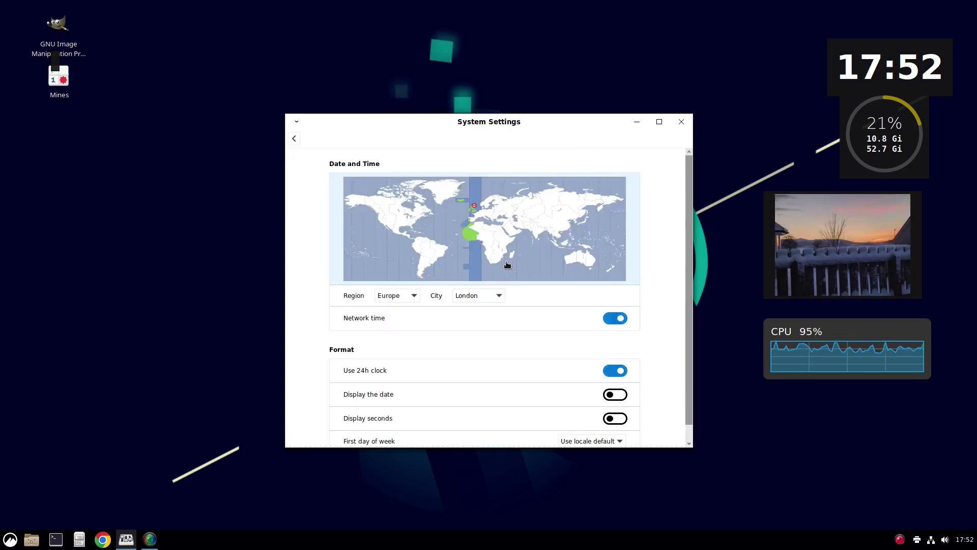
left_click(293, 139)
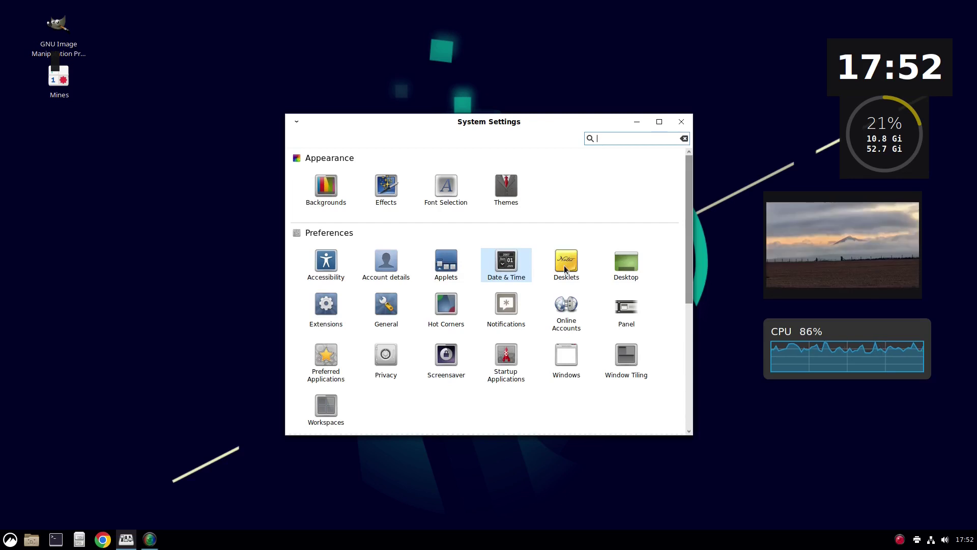
Step: Refresh the Extensions download cache, browse the available extensions, and go back
left_click(325, 308)
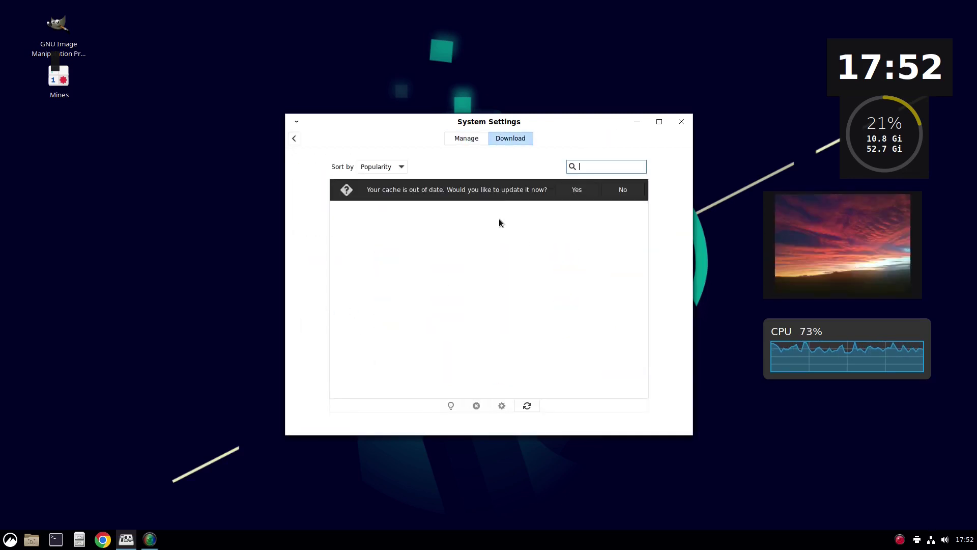
left_click(588, 194)
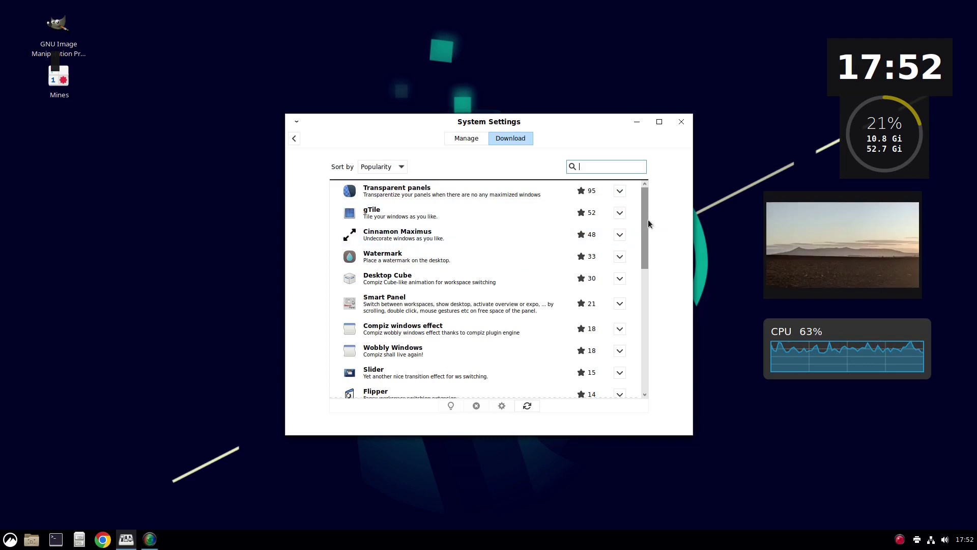
left_click_drag(644, 215, 650, 313)
key("BackSpace")
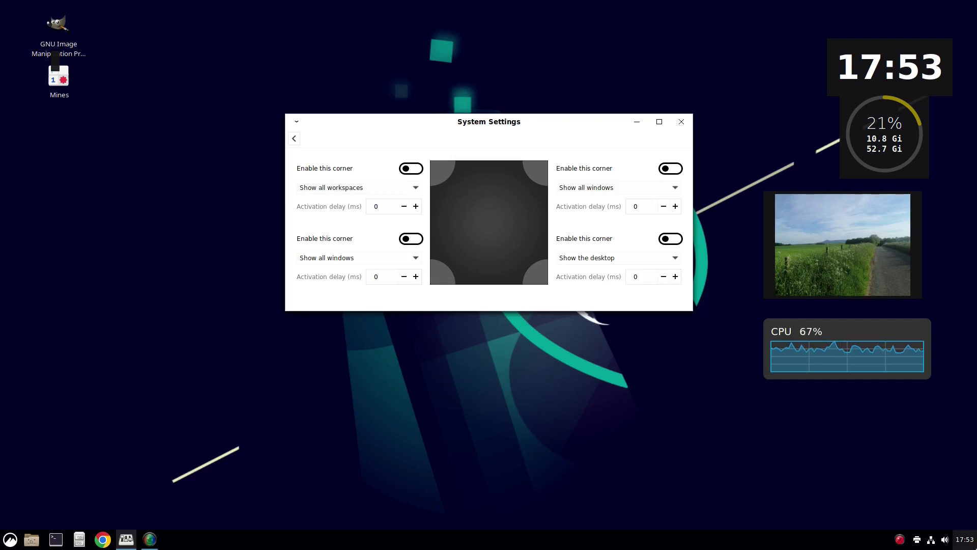
Step: Enable the top-left hot corner with the 'Show all workspaces' action and test it
left_click(414, 170)
left_click(416, 188)
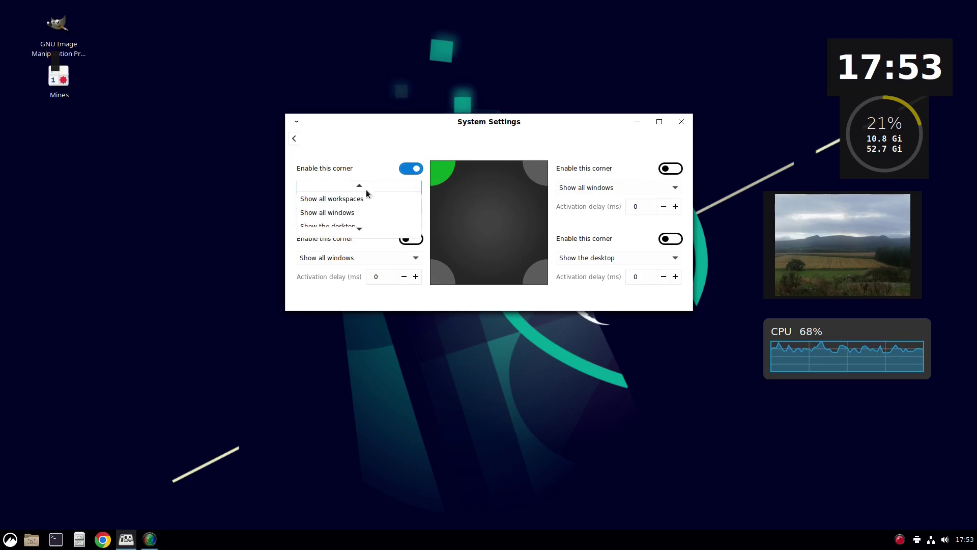
scroll(359, 207, "down", 1)
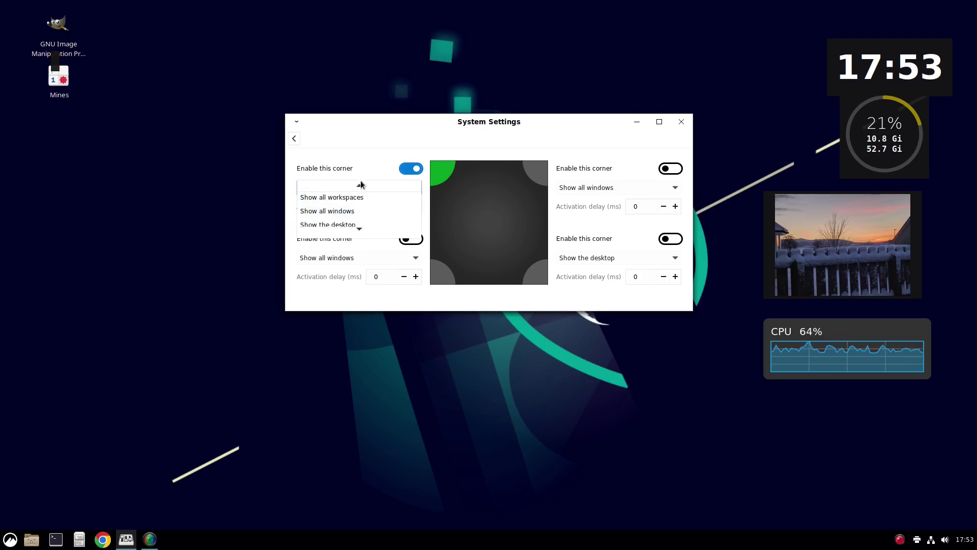
left_click(347, 199)
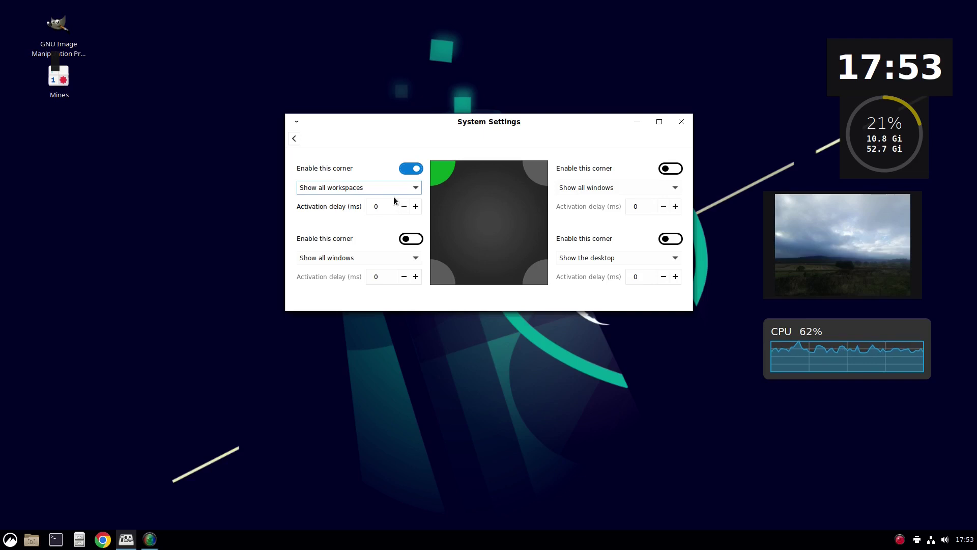
mouse_move(1, 1)
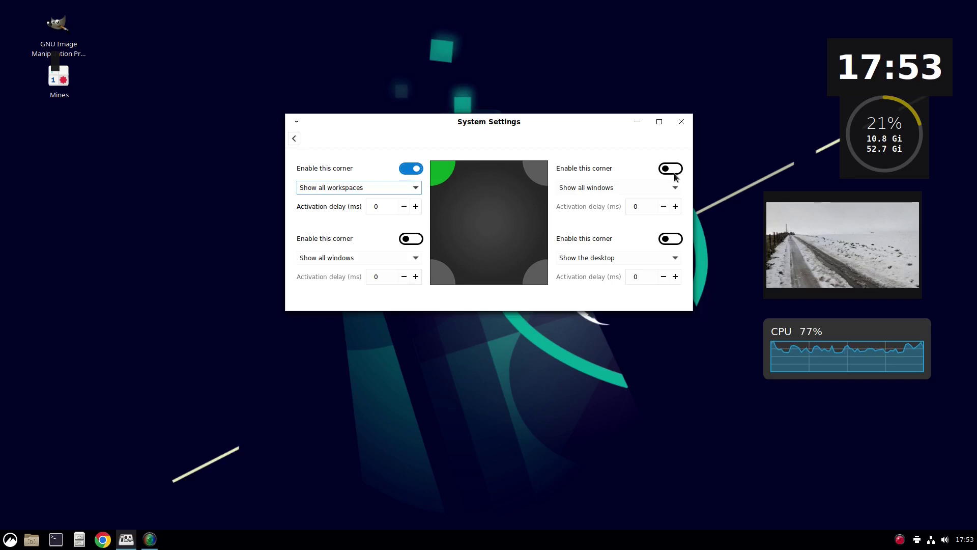
Step: Return to the settings overview, scroll through it, and open Online Accounts
left_click(294, 138)
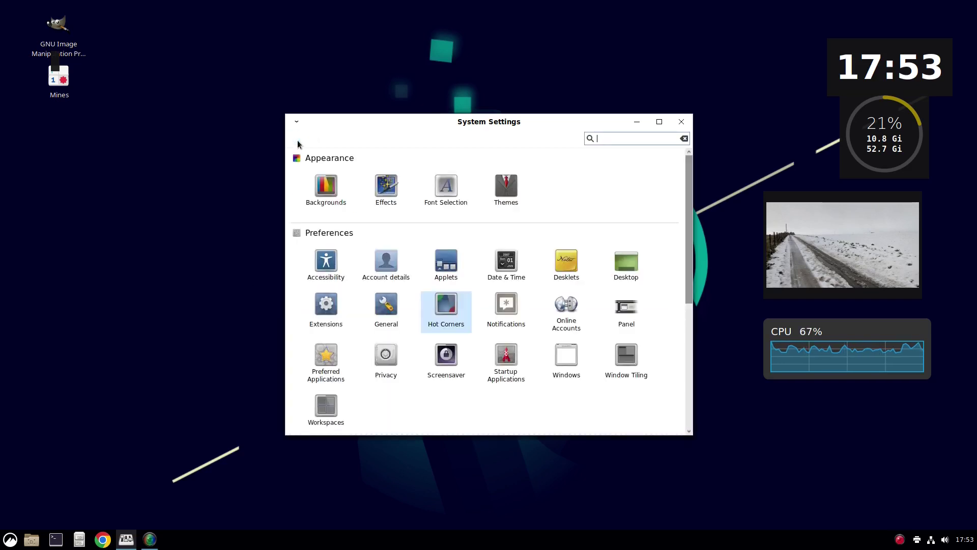
scroll(688, 247, "down", 5)
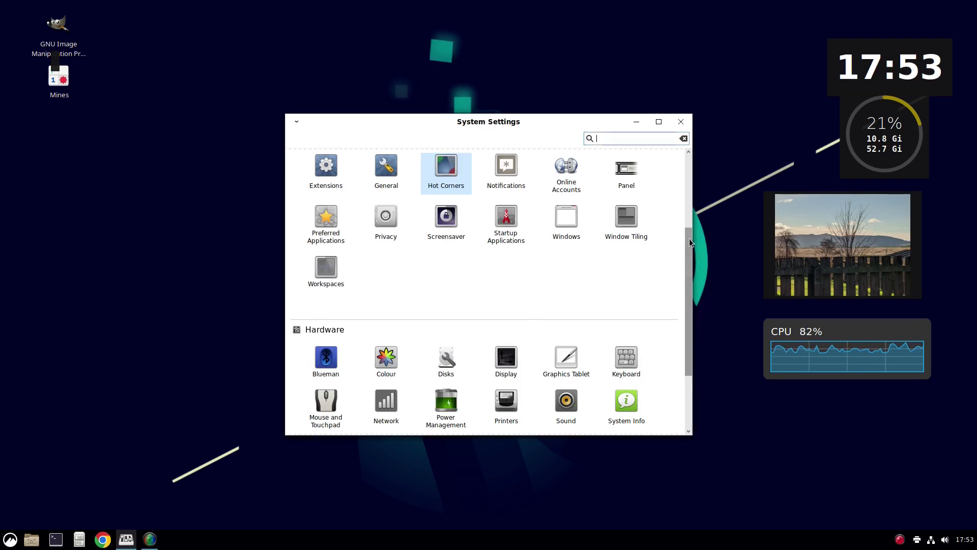
scroll(690, 252, "up", 2)
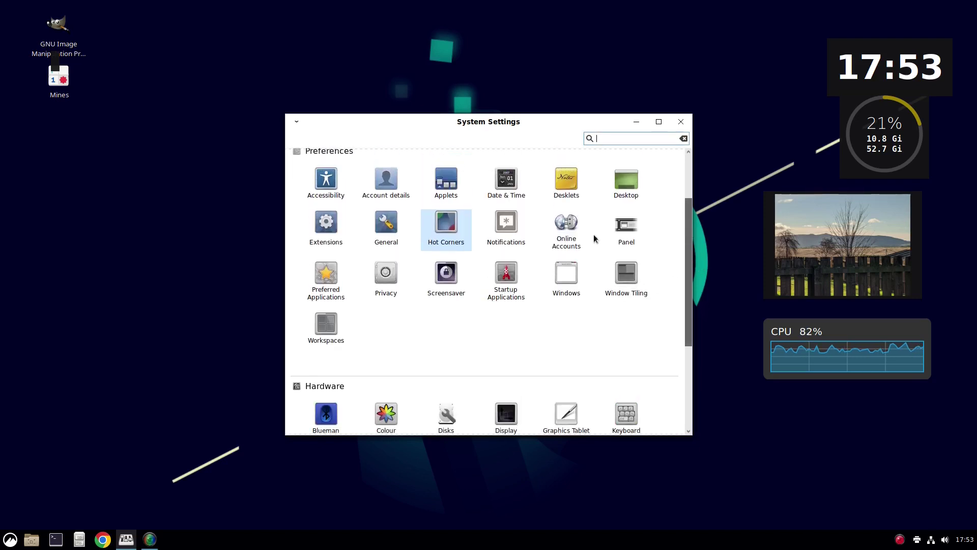
left_click(567, 224)
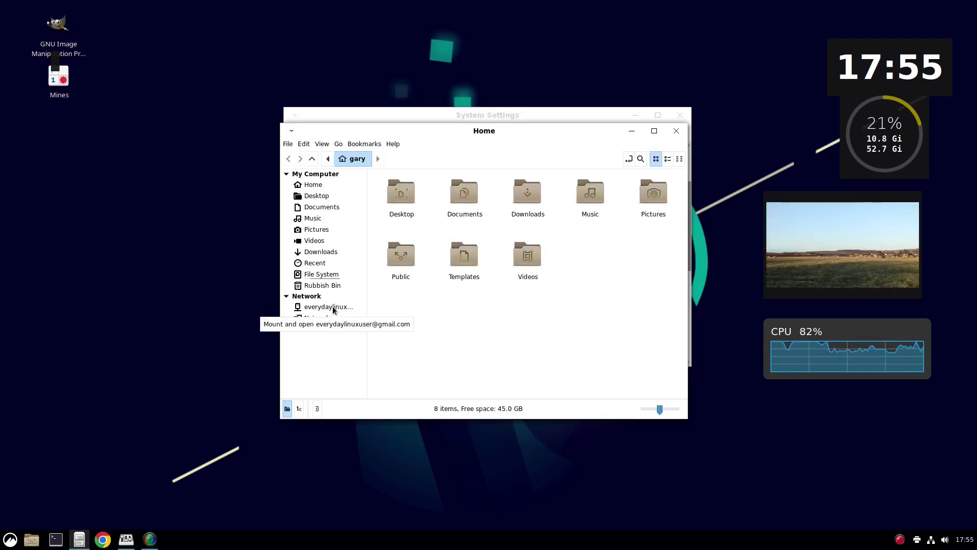
Step: Mount the Google account drive in Nemo, scroll its 351 photos, and close the window
left_click(329, 306)
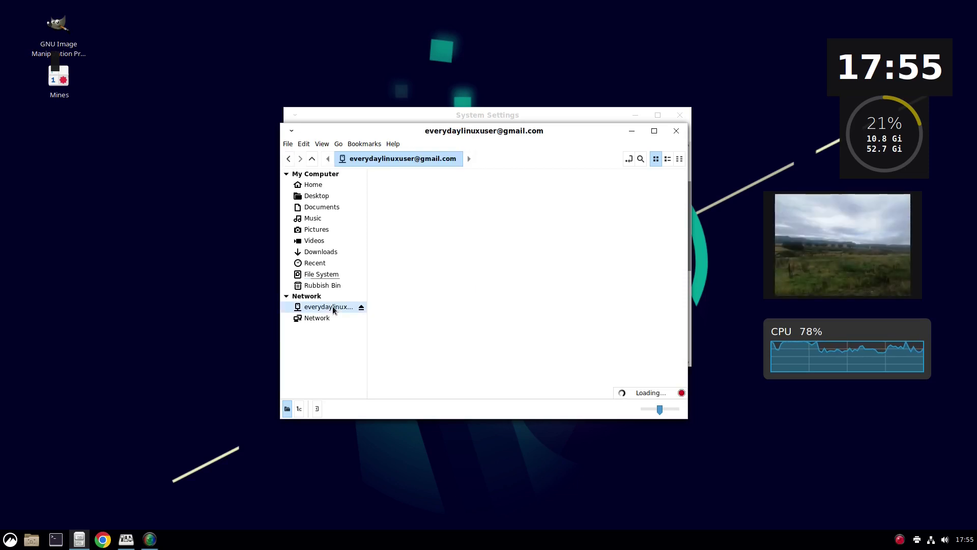
left_click_drag(683, 183, 674, 294)
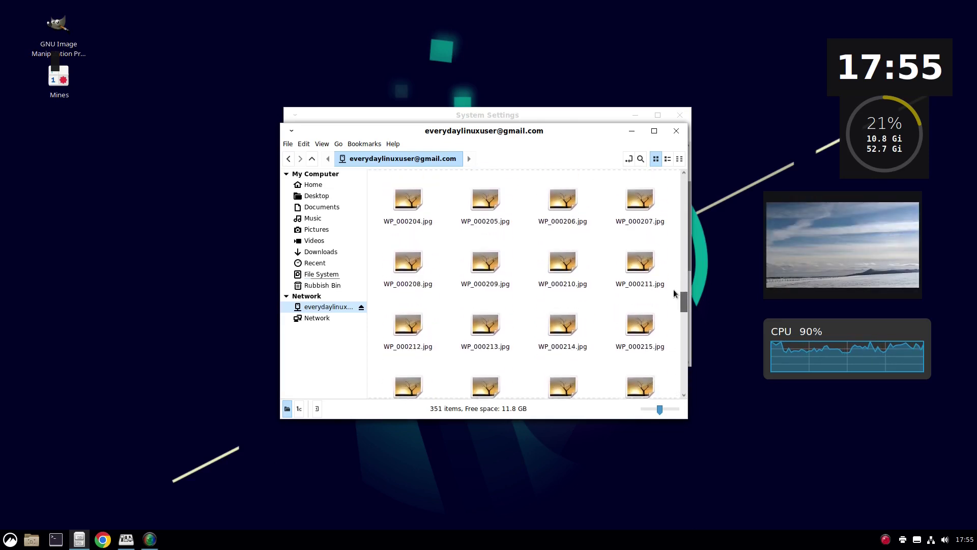
left_click(676, 131)
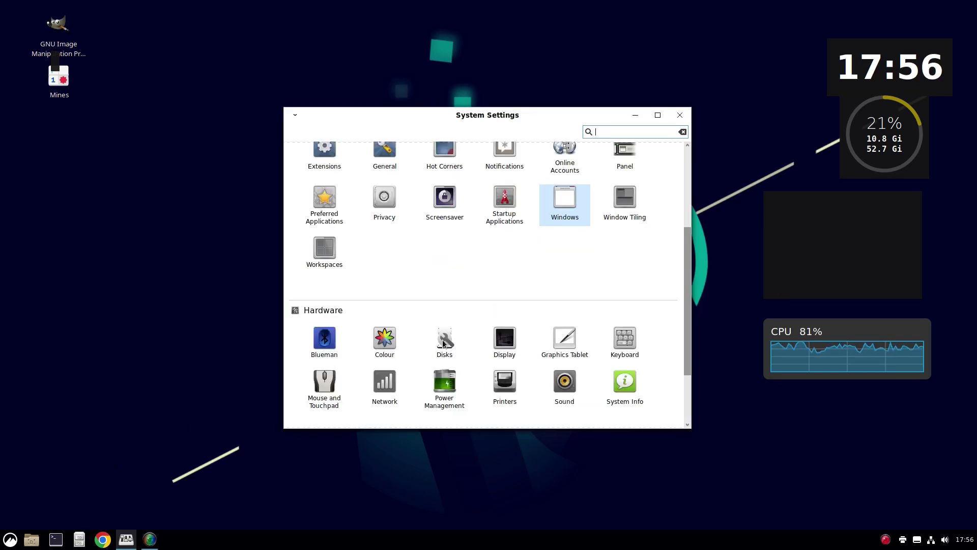
Step: Scroll down to the Hardware and Administration categories, then close System Settings
scroll(537, 288, "down", 5)
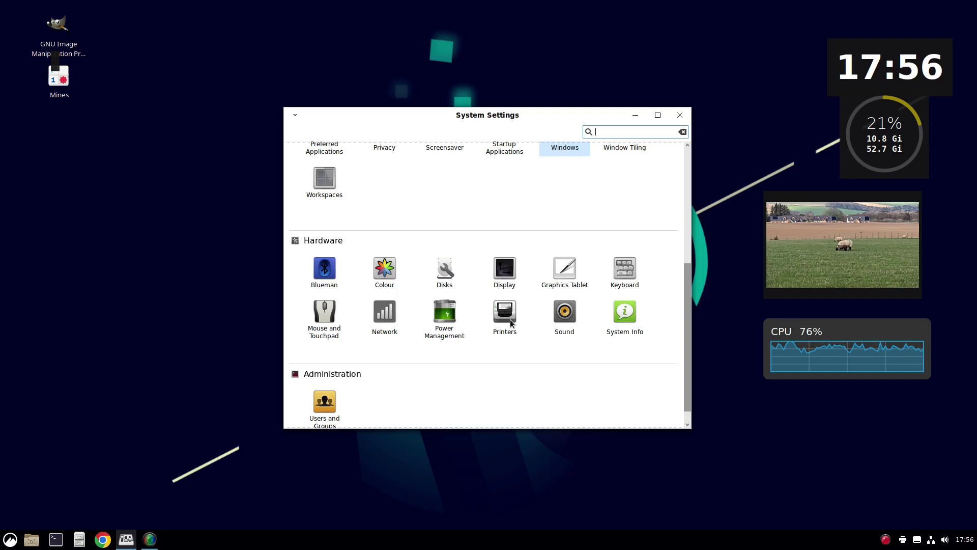
scroll(462, 344, "down", 1)
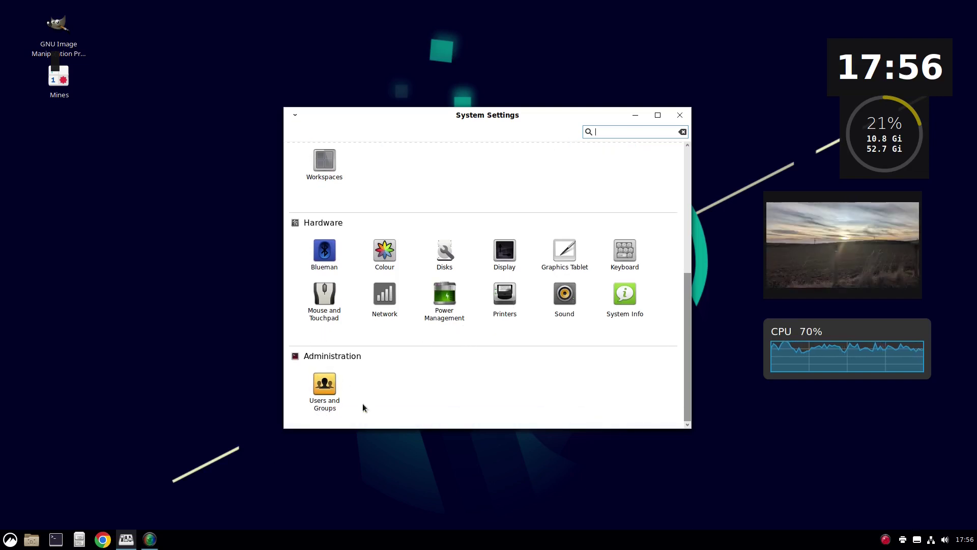
left_click(680, 116)
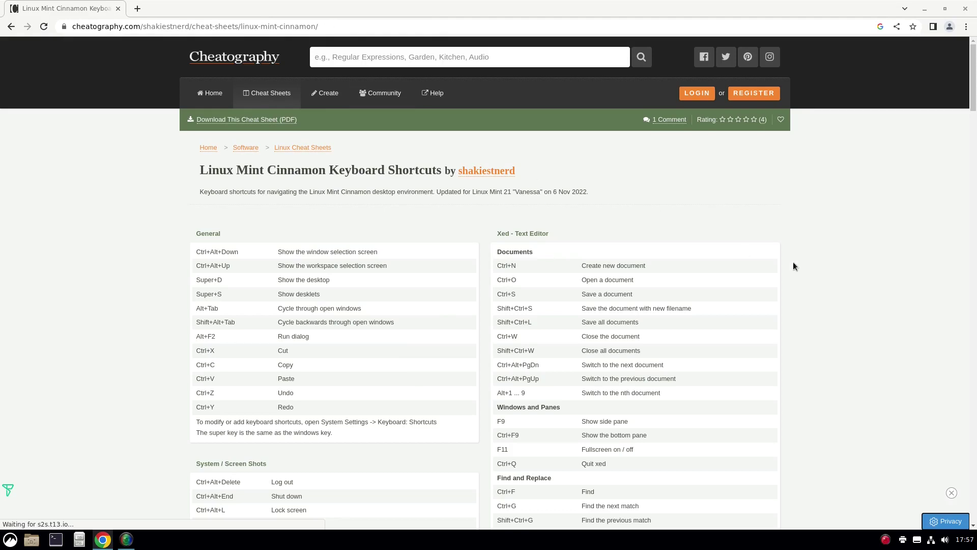
scroll(859, 234, "down", 5)
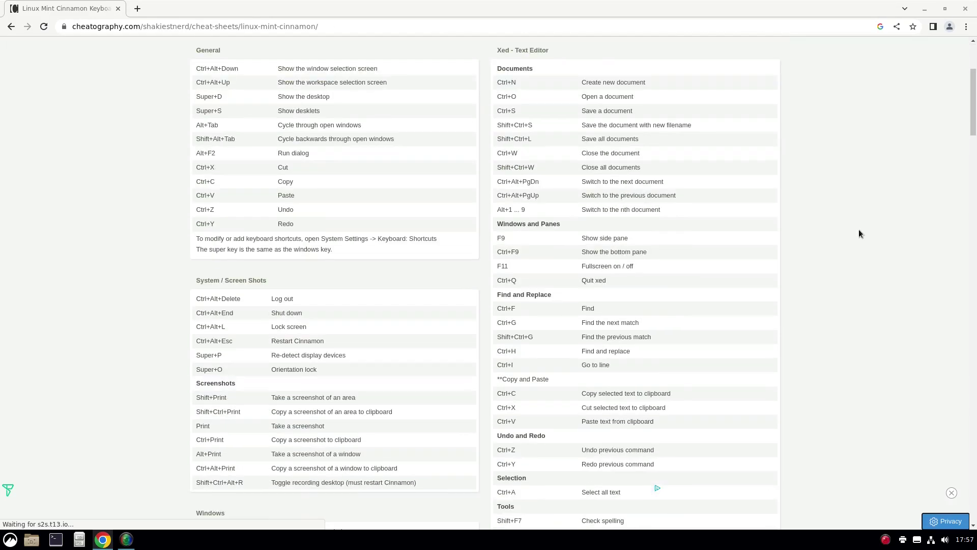
scroll(860, 234, "up", 2)
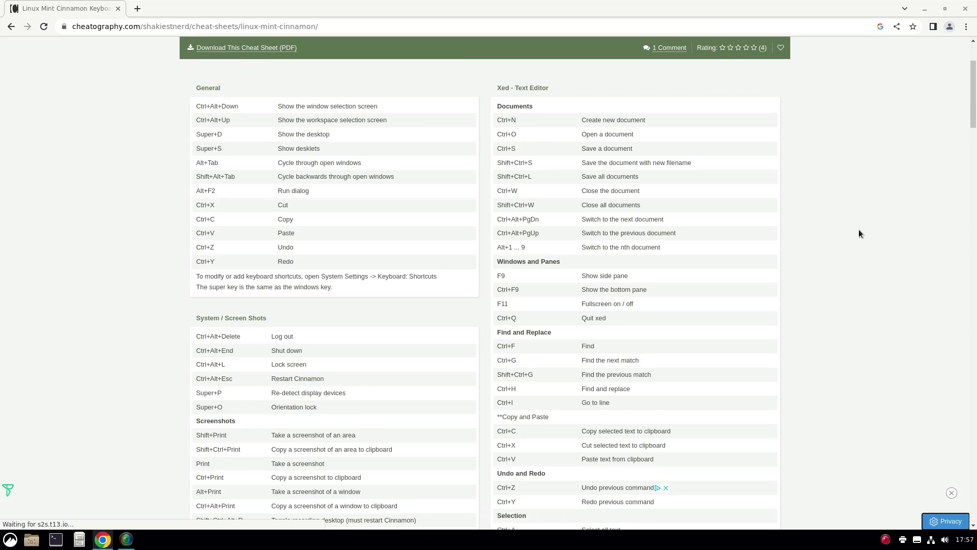
key("super+s")
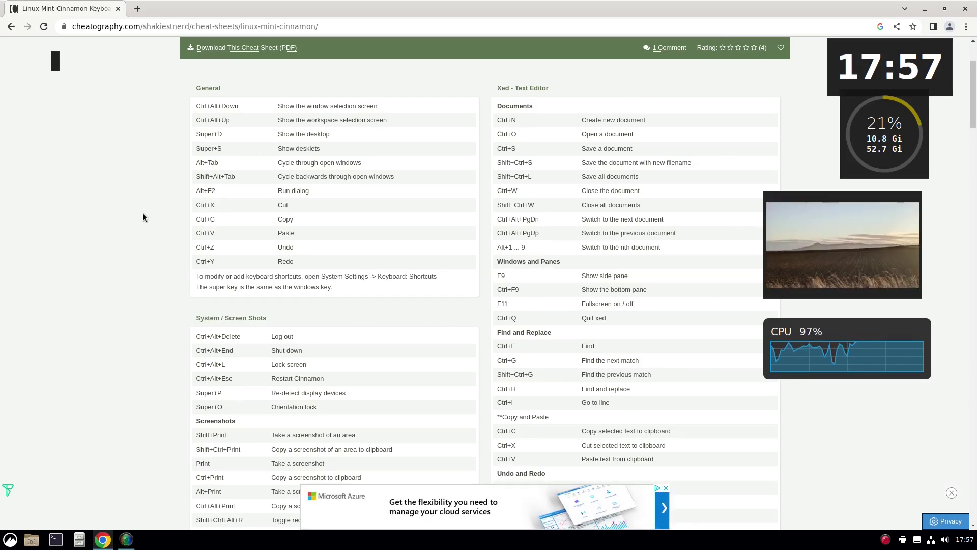
key("super")
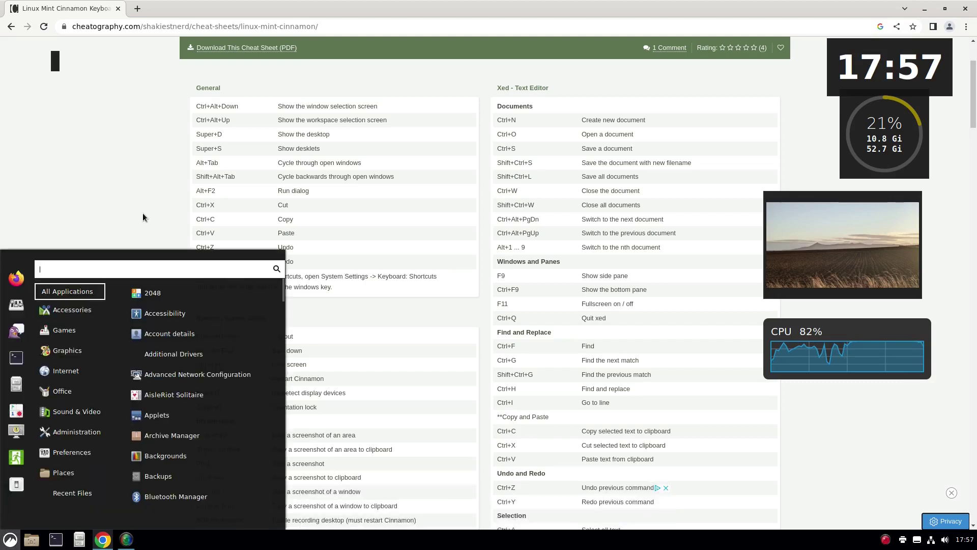
key("super")
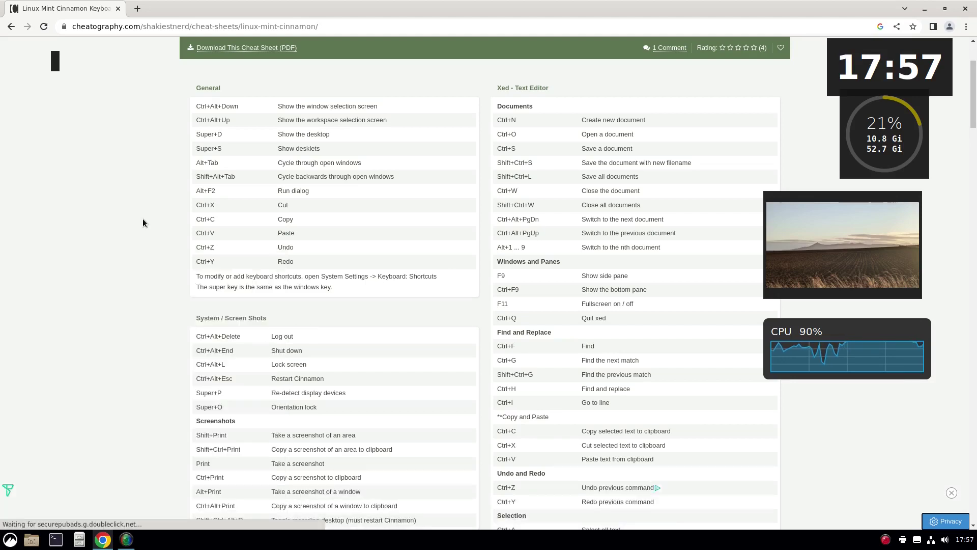
key("super+s")
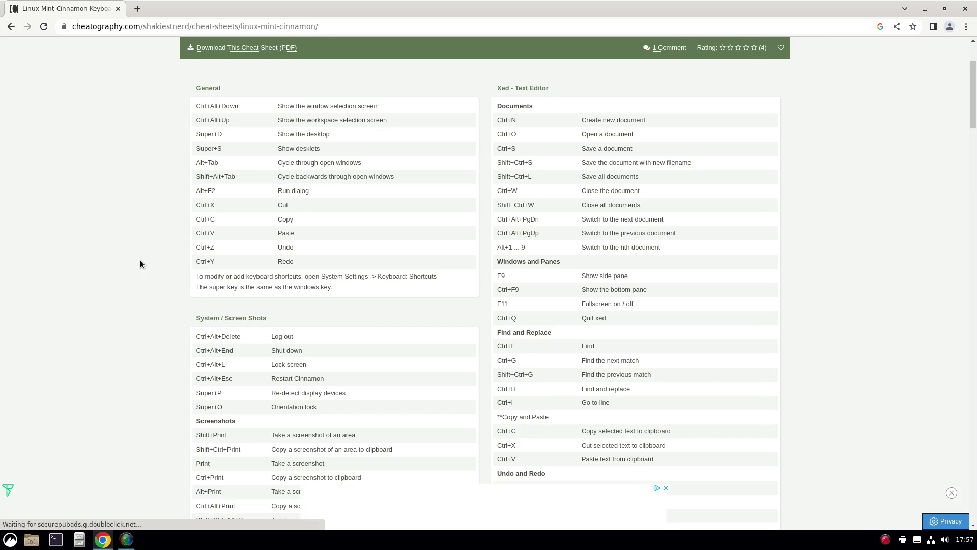
key("alt+F2")
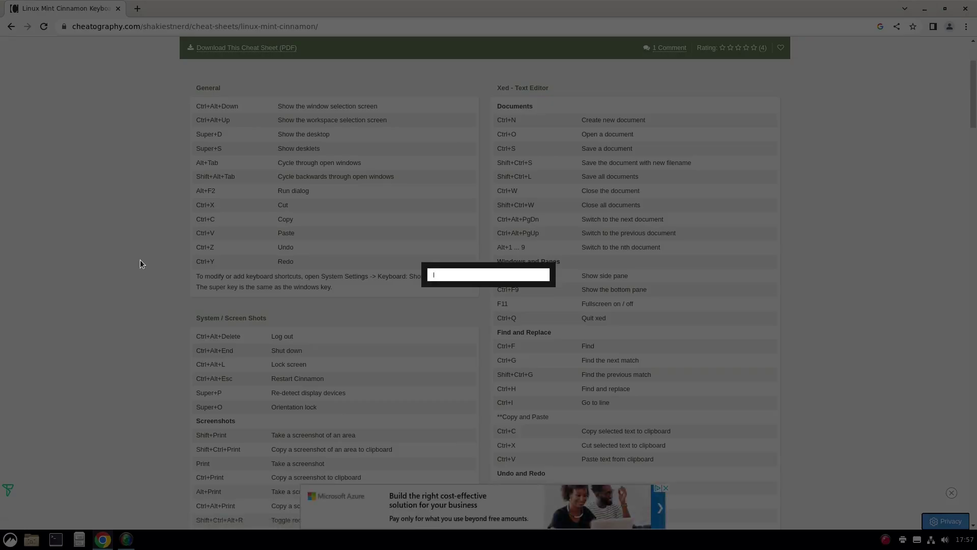
key("Escape")
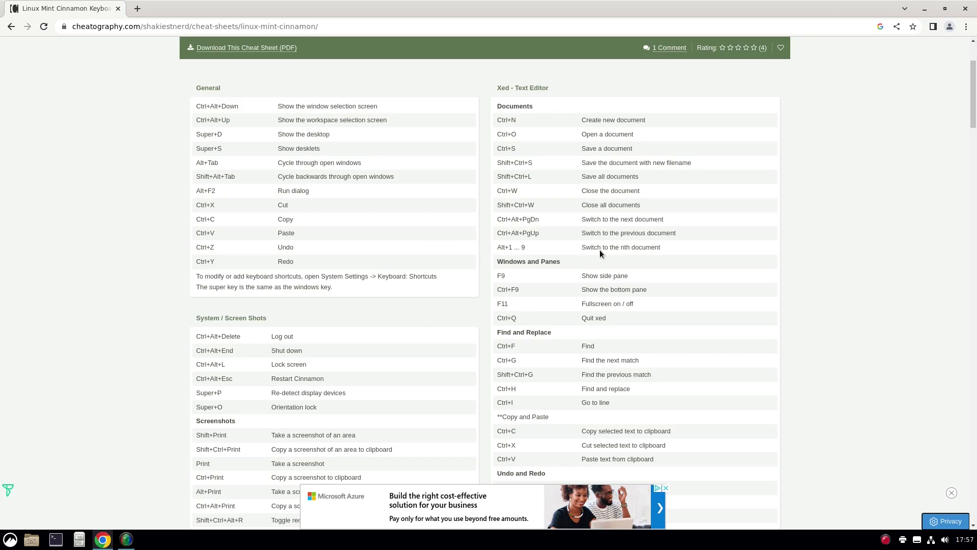
scroll(456, 200, "down", 12)
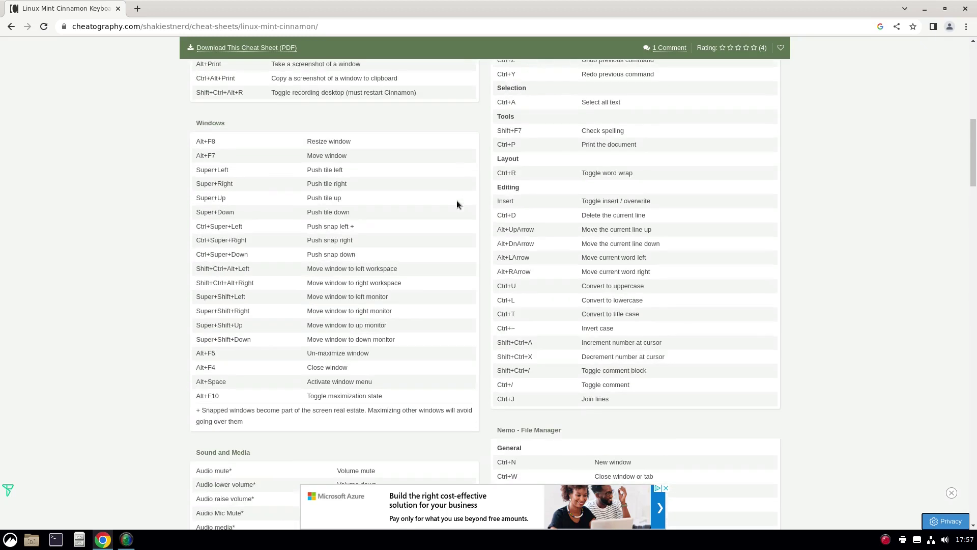
scroll(457, 204, "down", 4)
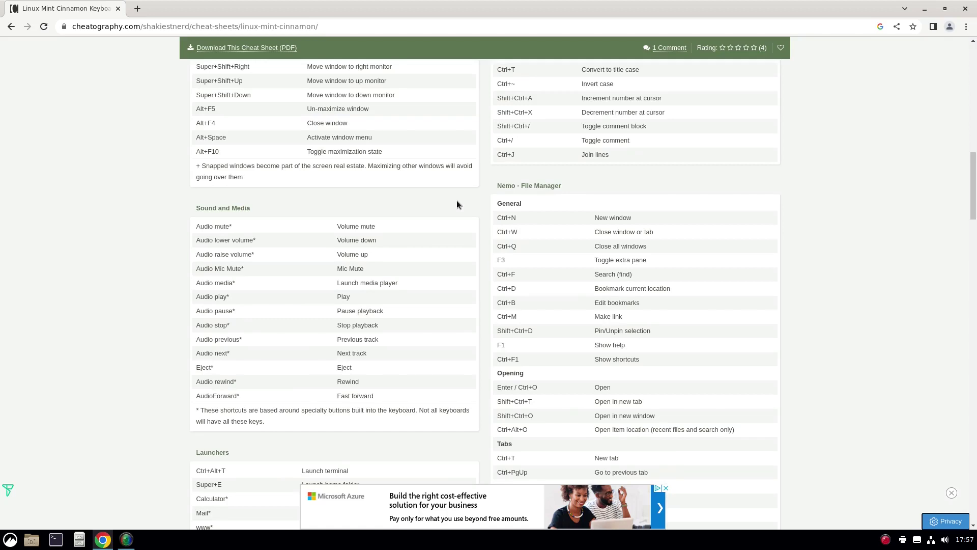
scroll(456, 204, "down", 13)
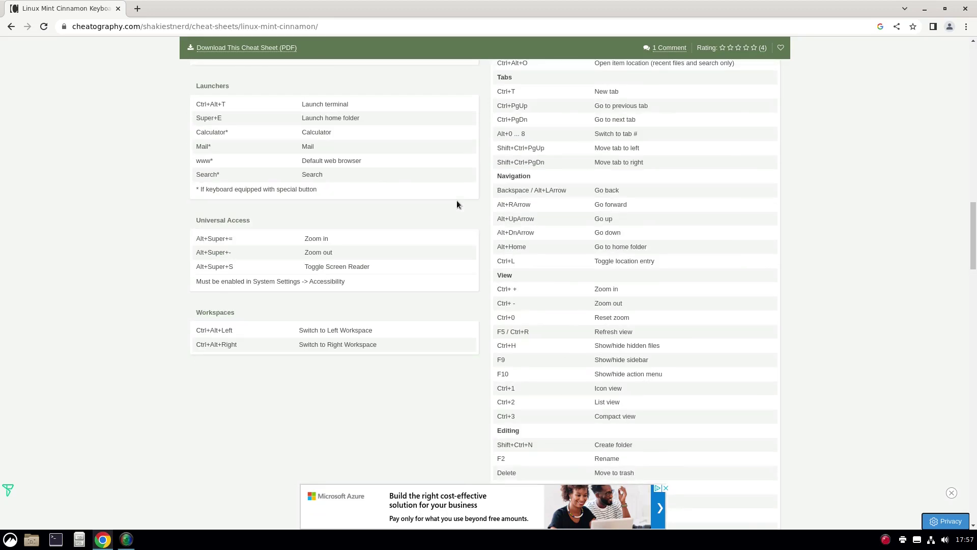
scroll(457, 200, "down", 15)
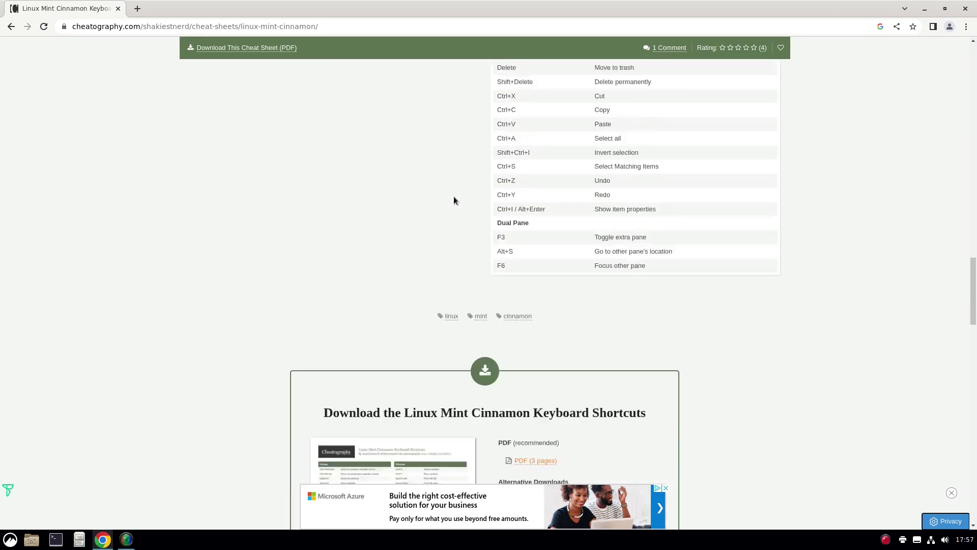
scroll(454, 200, "down", 4)
scroll(453, 200, "up", 9)
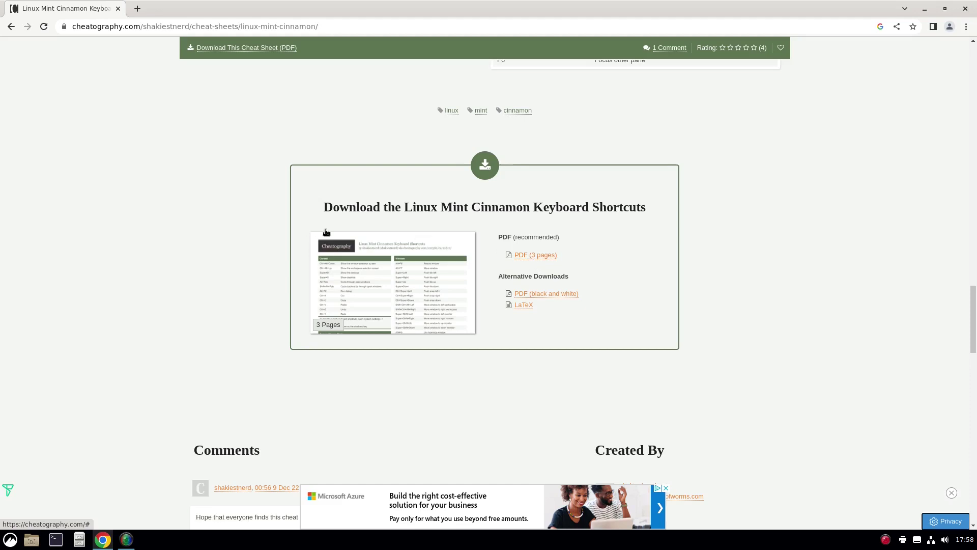
scroll(136, 128, "up", 6)
scroll(133, 132, "up", 20)
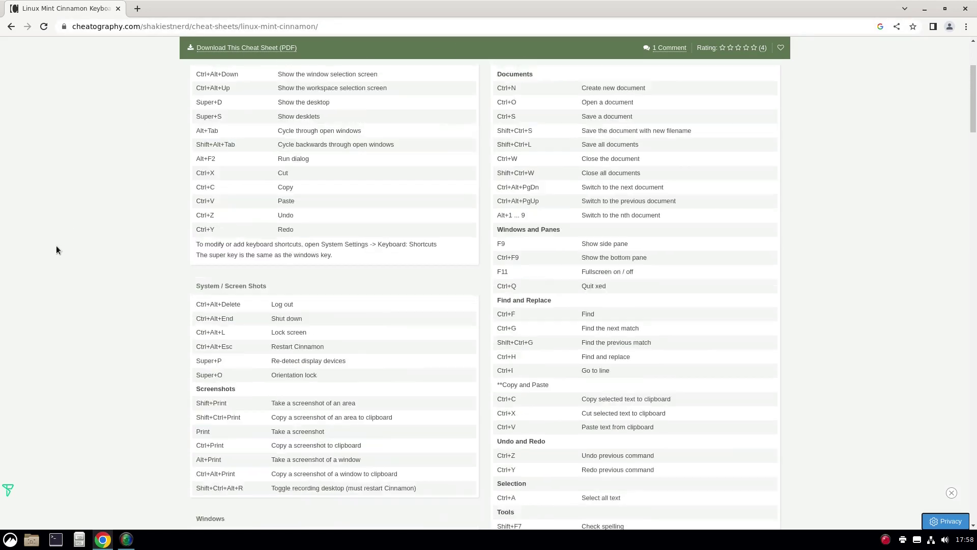
scroll(56, 249, "up", 8)
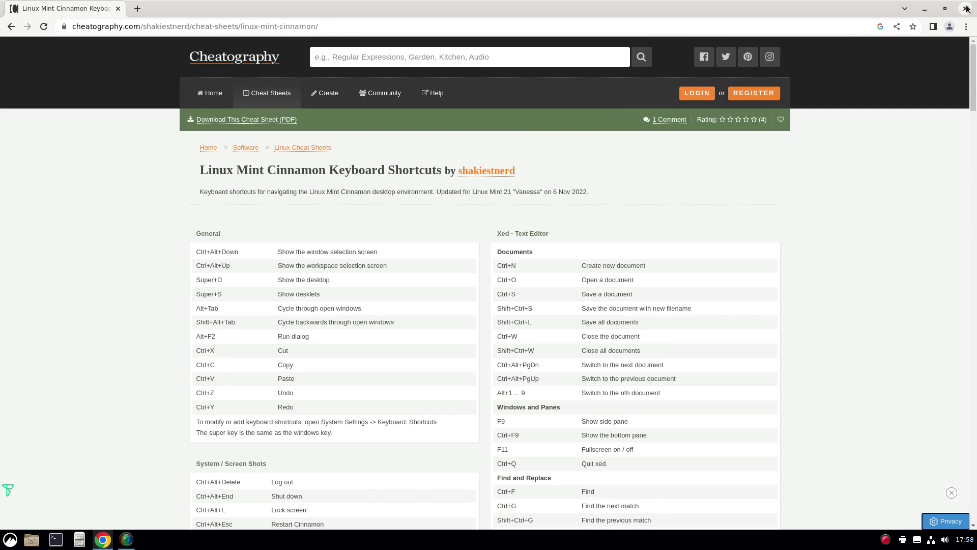
Step: Show the bare desktop with its clock, disk, photo frame and CPU desklets
key("super+d")
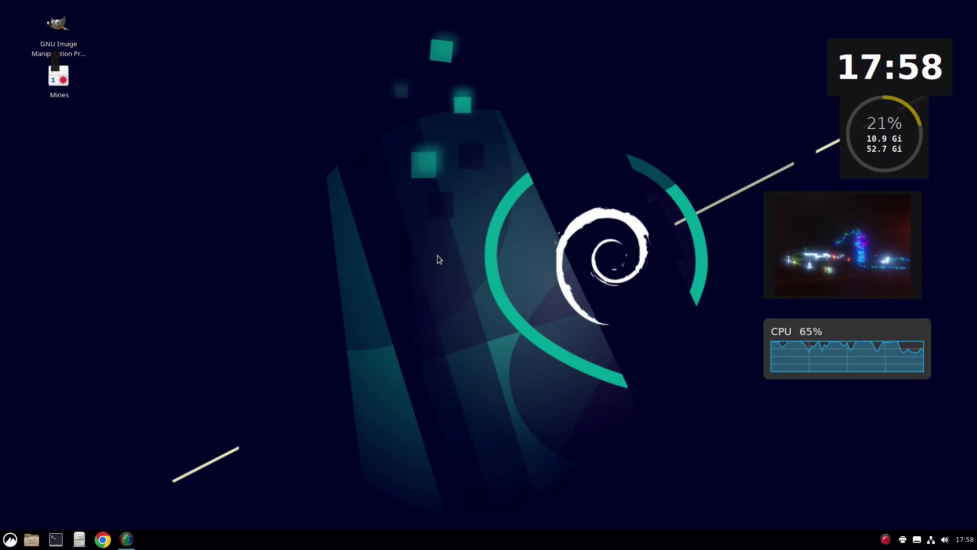